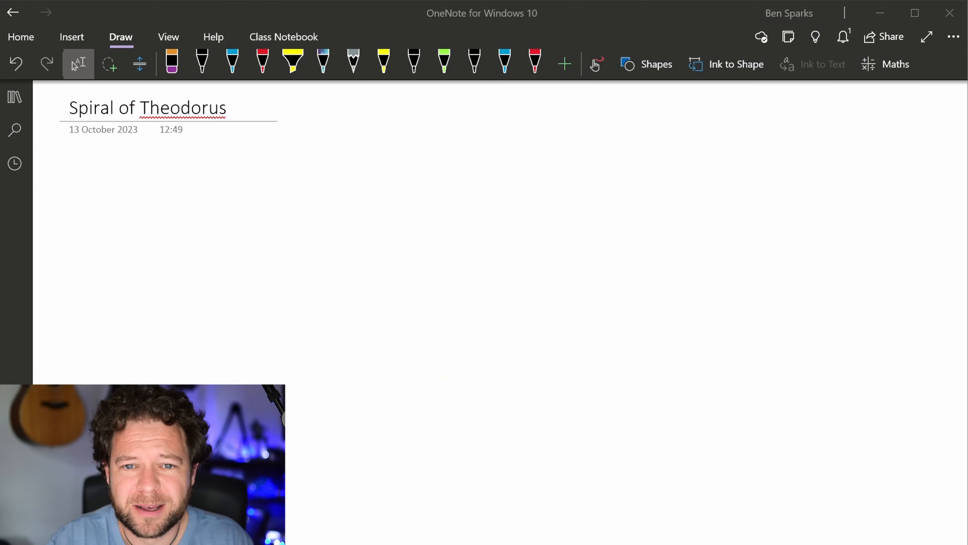
# Sketch a right-angled triangle in black ink, labelling its two short sides 1 and its hypotenuse √2
pyautogui.click(202, 63)
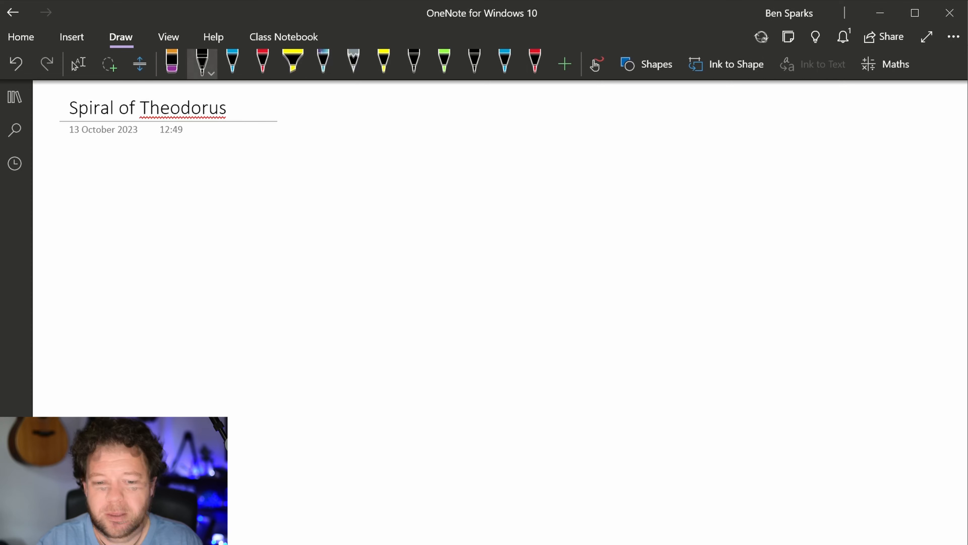
pyautogui.moveTo(399, 343)
pyautogui.mouseDown()
pyautogui.moveTo(532, 339)
pyautogui.moveTo(521, 221)
pyautogui.mouseUp()
pyautogui.moveTo(400, 339); pyautogui.dragTo(517, 216)
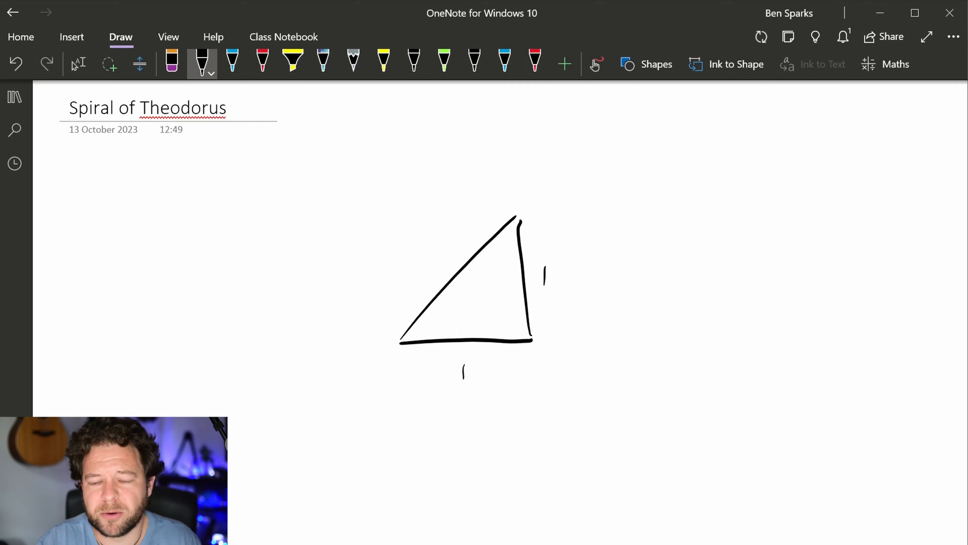
pyautogui.moveTo(438, 260); pyautogui.dragTo(458, 239)
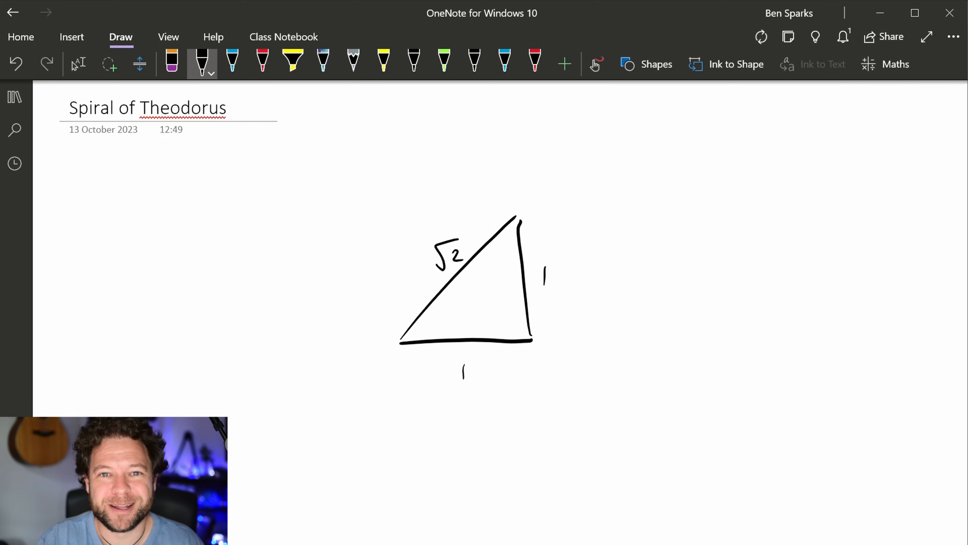
# Sketch two more right-angled triangles on the previous hypotenuses, with outer edges labelled 1 and new hypotenuses labelled √3 and √4
pyautogui.moveTo(512, 213); pyautogui.dragTo(438, 157)
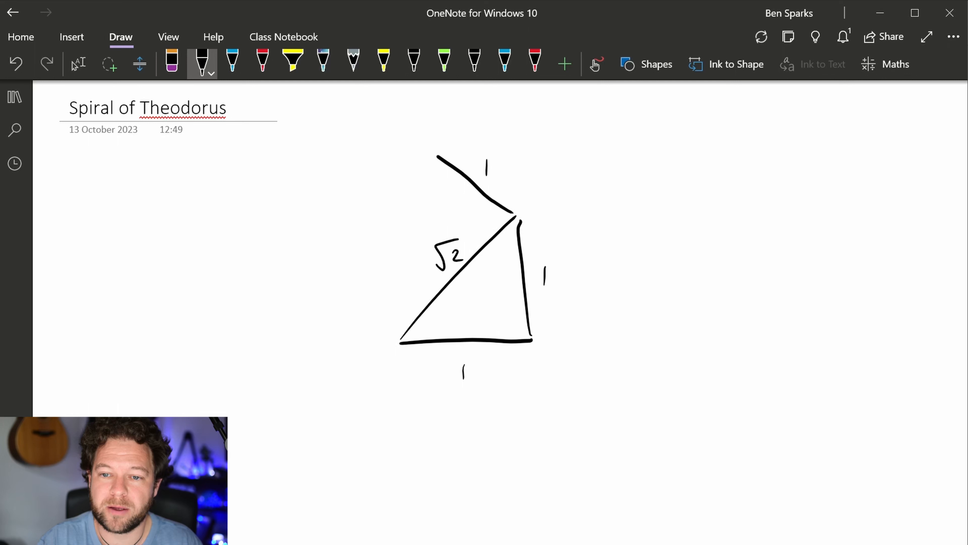
pyautogui.moveTo(431, 157); pyautogui.dragTo(399, 341)
pyautogui.moveTo(397, 208)
pyautogui.mouseDown()
pyautogui.moveTo(407, 209)
pyautogui.moveTo(415, 186)
pyautogui.mouseUp()
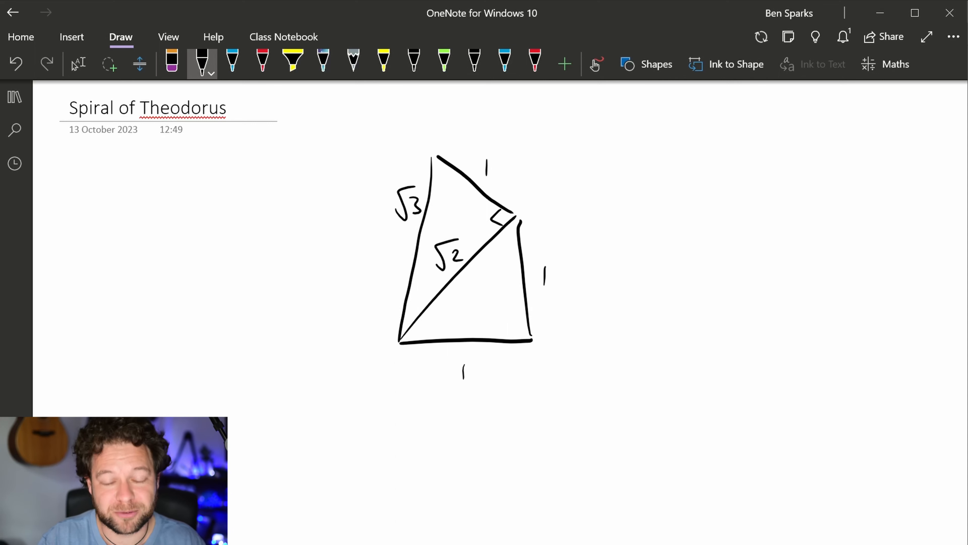
pyautogui.moveTo(428, 153)
pyautogui.mouseDown()
pyautogui.moveTo(341, 146)
pyautogui.moveTo(392, 341)
pyautogui.mouseUp()
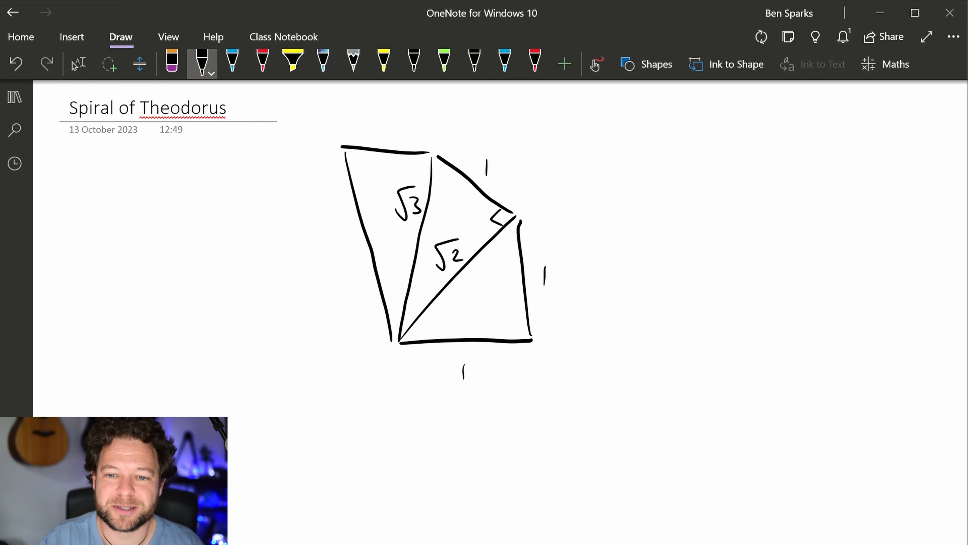
pyautogui.moveTo(358, 183); pyautogui.dragTo(380, 167)
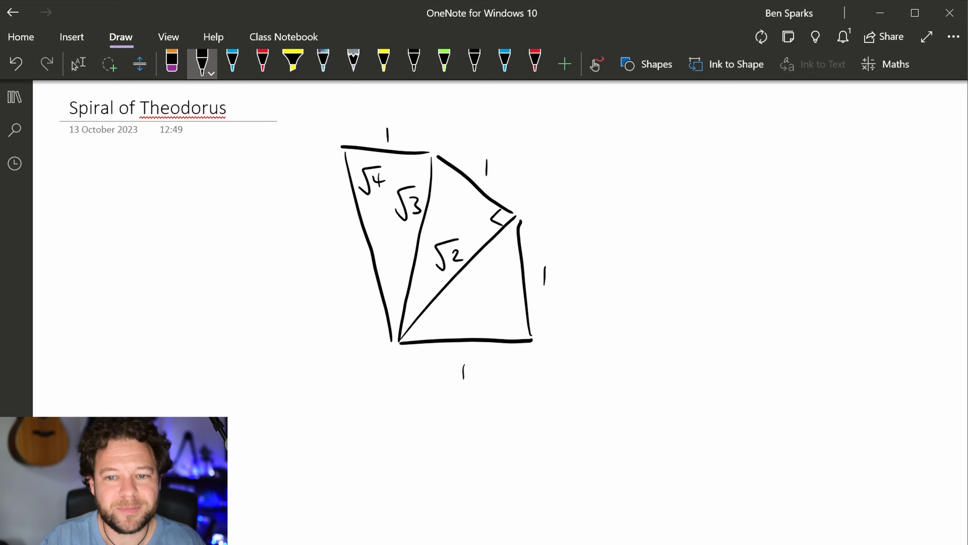
# Continue the spiral with two triangles of outer edge 1, labelling their hypotenuses √5 and √6 and marking the right angles
pyautogui.moveTo(338, 148)
pyautogui.mouseDown()
pyautogui.moveTo(259, 210)
pyautogui.moveTo(393, 337)
pyautogui.mouseUp()
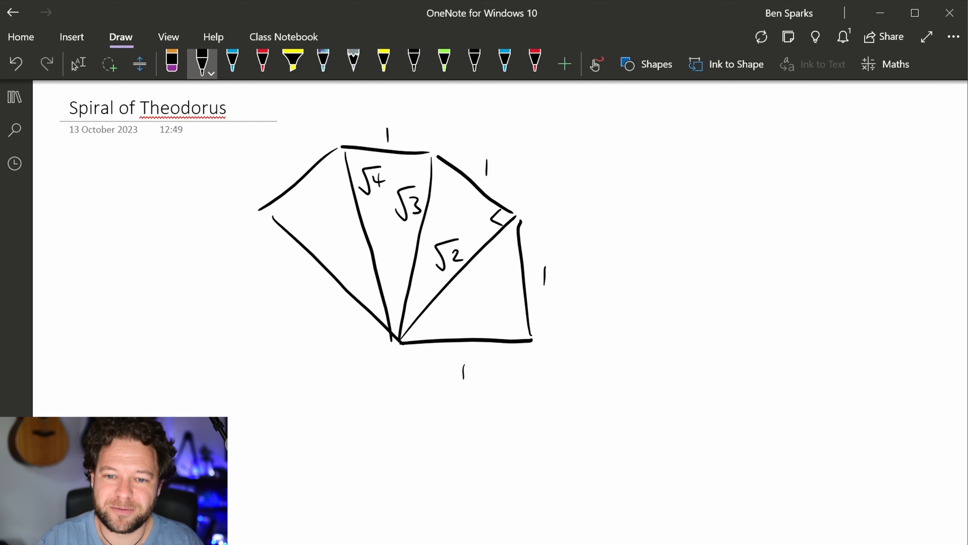
pyautogui.moveTo(318, 240); pyautogui.dragTo(332, 220)
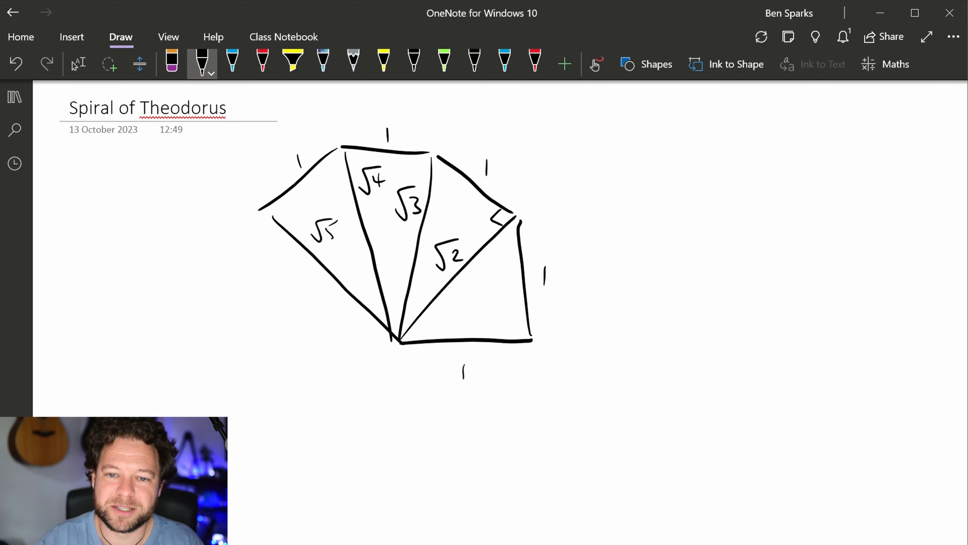
pyautogui.moveTo(265, 216)
pyautogui.mouseDown()
pyautogui.moveTo(224, 300)
pyautogui.moveTo(392, 337)
pyautogui.mouseUp()
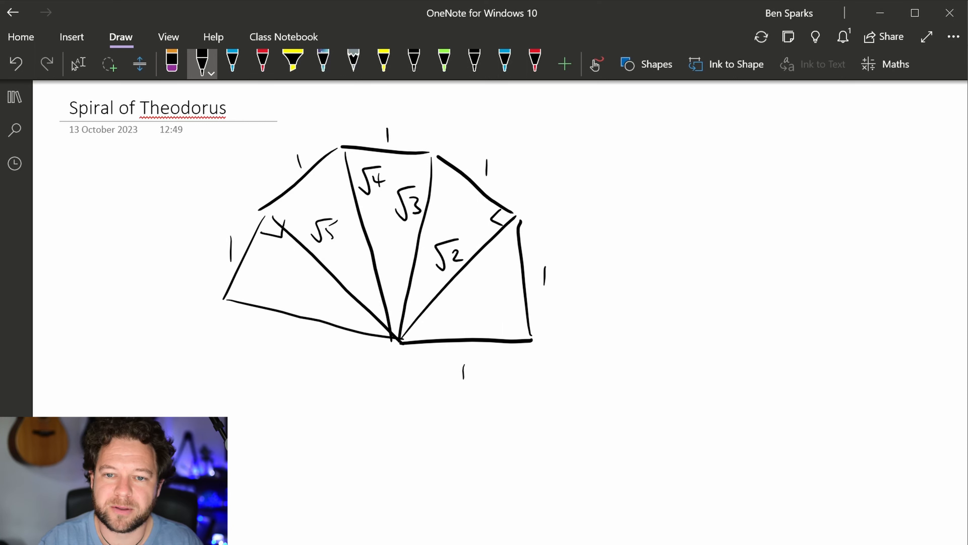
pyautogui.moveTo(280, 301); pyautogui.dragTo(299, 283)
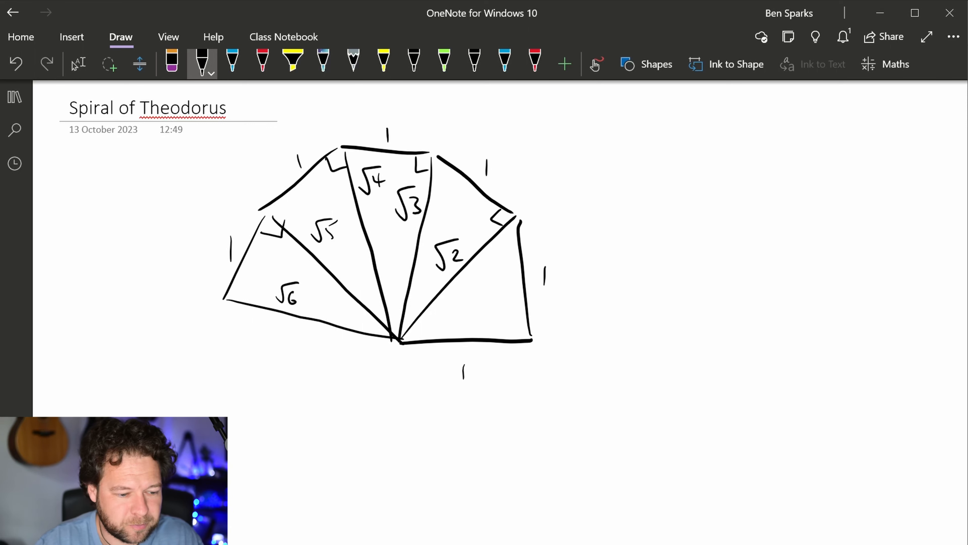
# Switch to the GeoGebra spiral file, reduce the triangle slider to 3 and show the coordinate axes
pyautogui.hotkey('alt', 'Tab')
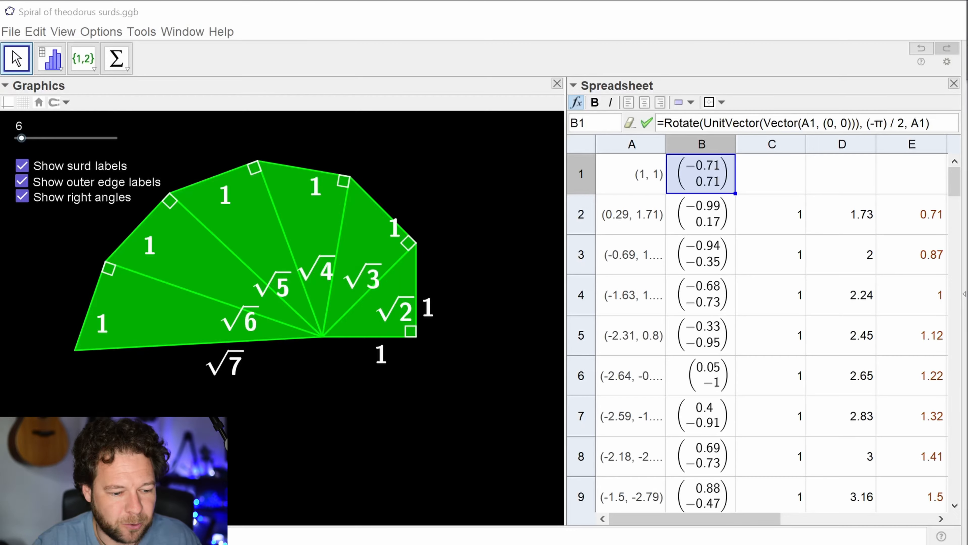
pyautogui.moveTo(23, 140)
pyautogui.mouseDown()
pyautogui.moveTo(30, 142)
pyautogui.moveTo(17, 142)
pyautogui.moveTo(31, 150)
pyautogui.moveTo(22, 153)
pyautogui.mouseUp()
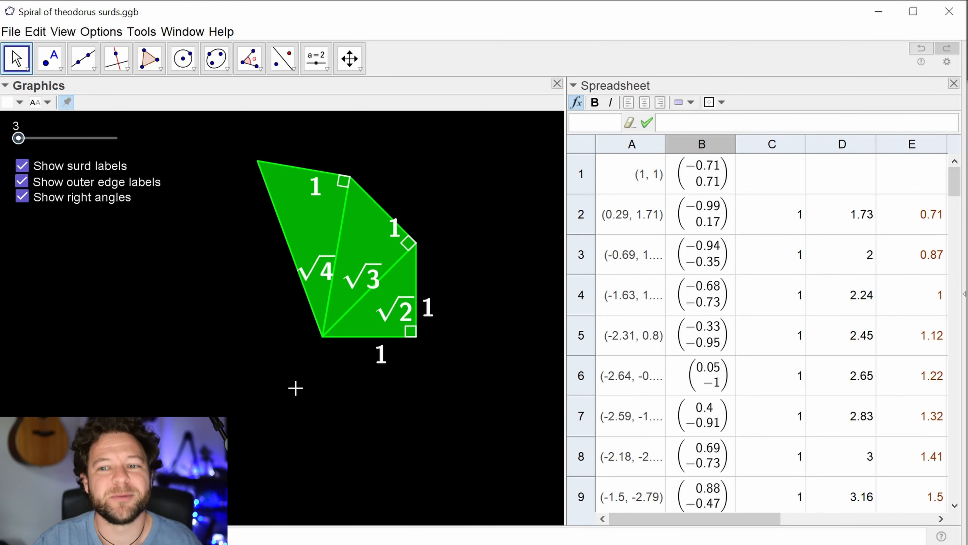
pyautogui.click(643, 180)
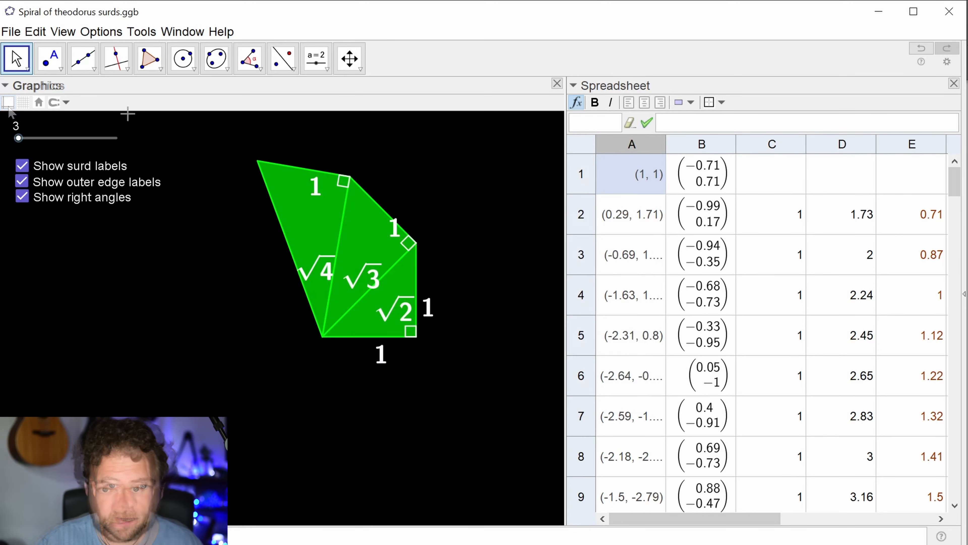
pyautogui.click(8, 102)
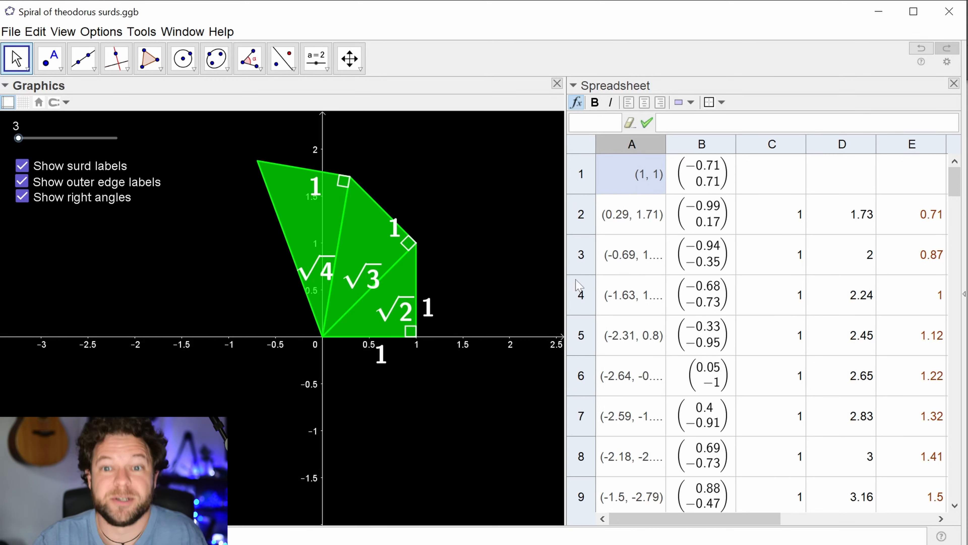
# Examine the formulas in cells B1, A2, B2, A3 and B3 that build the spiral's successive points and unit vectors
pyautogui.click(704, 183)
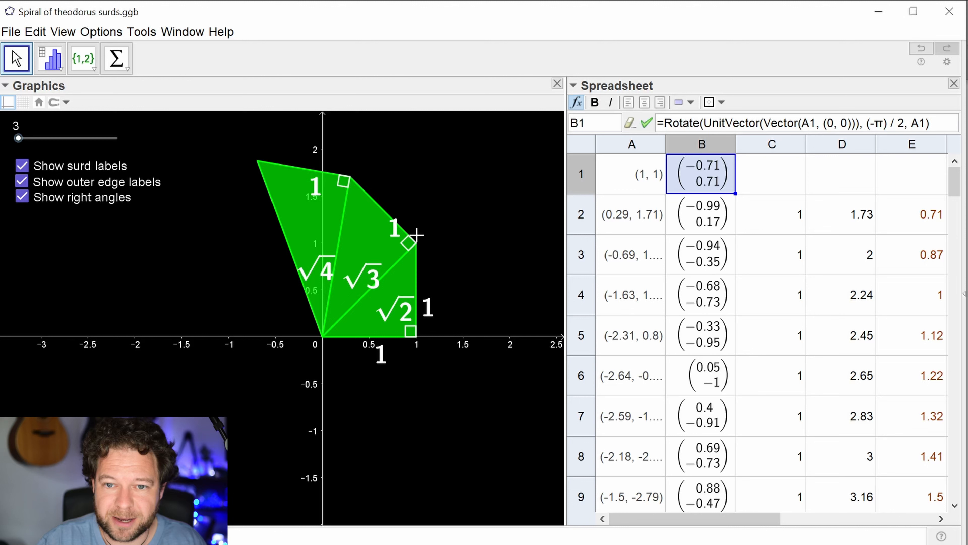
pyautogui.click(628, 217)
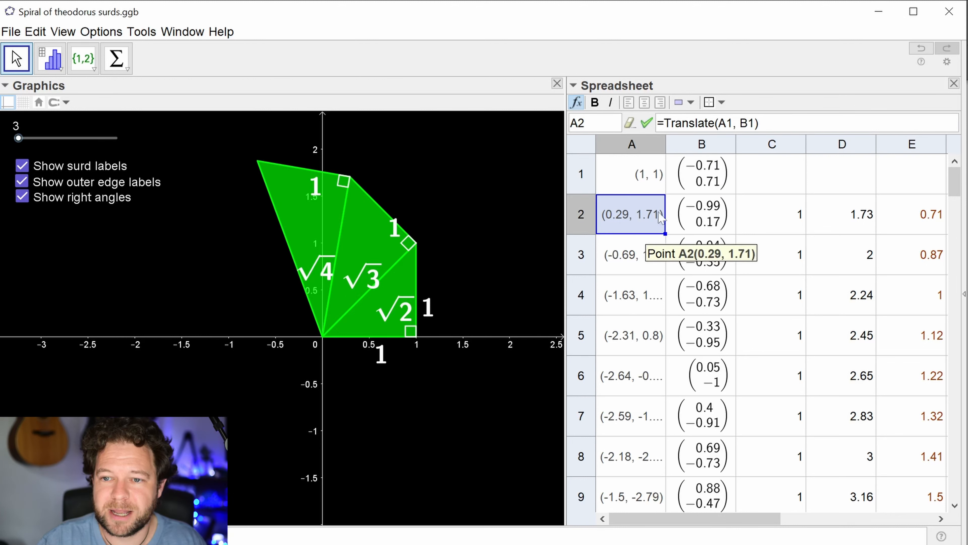
pyautogui.click(709, 182)
pyautogui.click(633, 215)
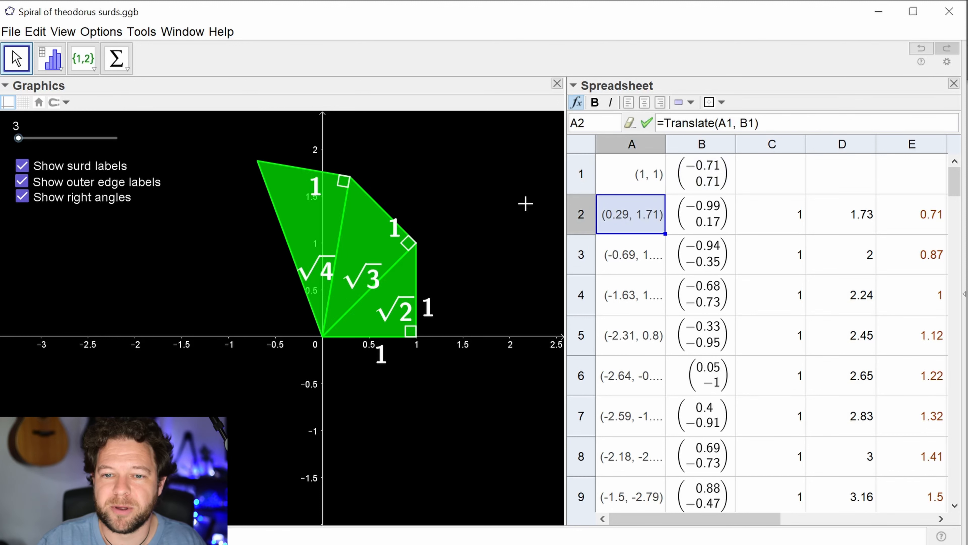
pyautogui.click(695, 221)
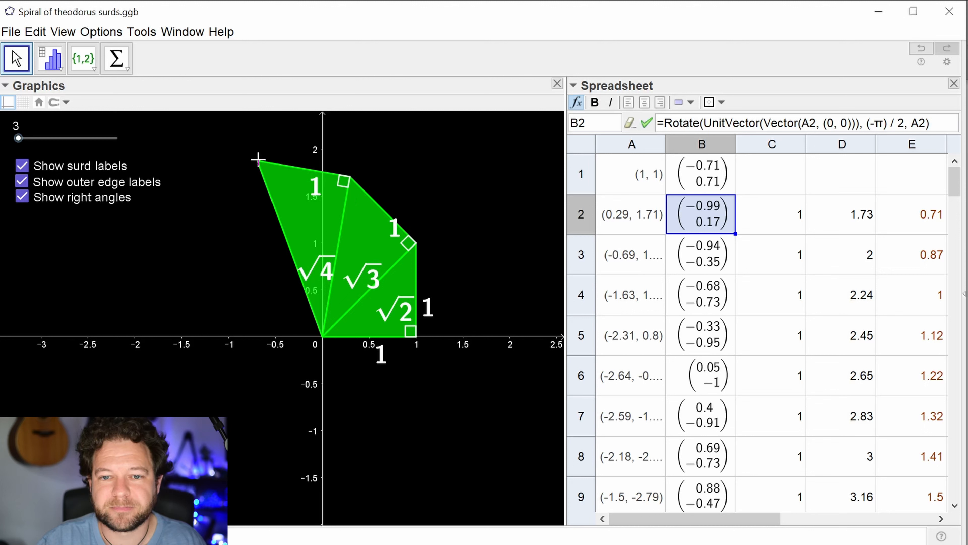
pyautogui.click(635, 256)
pyautogui.click(678, 251)
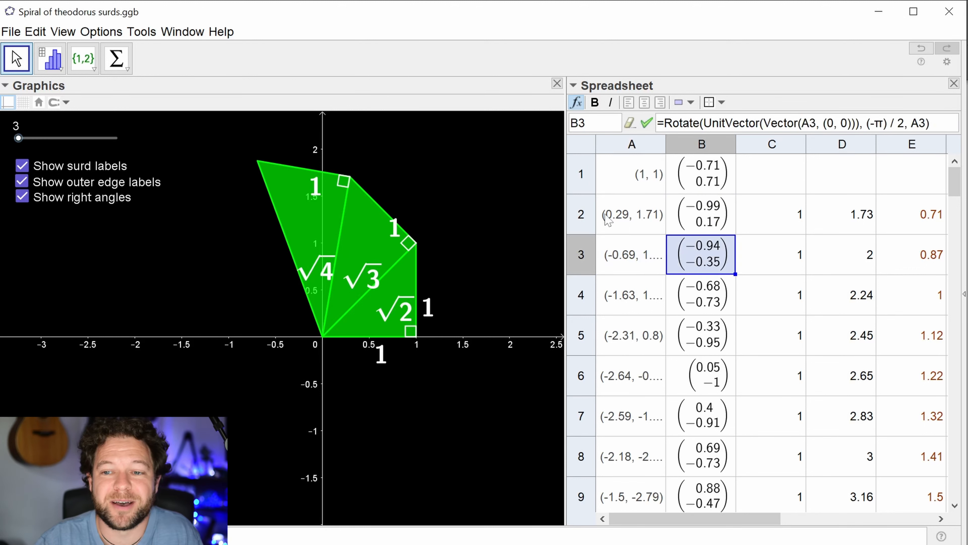
pyautogui.click(689, 209)
pyautogui.click(696, 185)
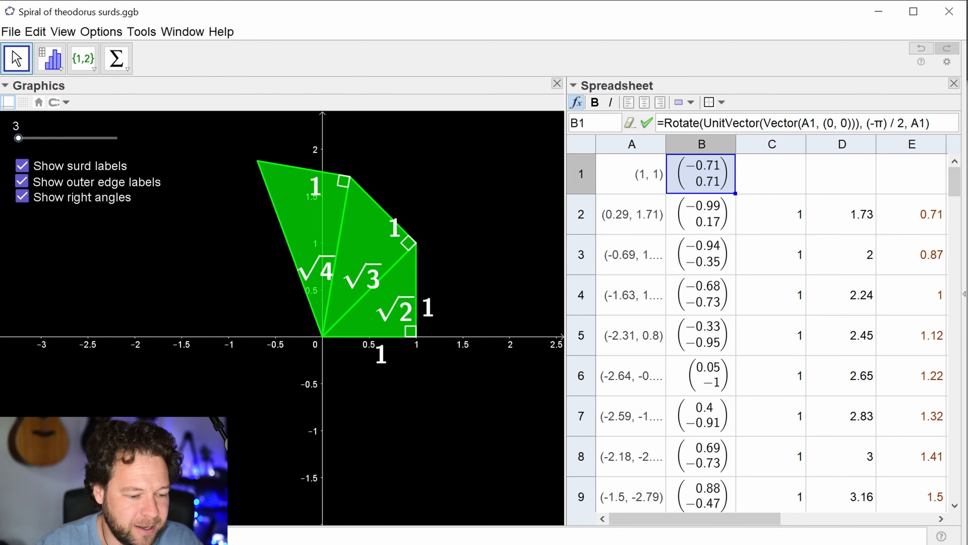
# Switch to the blank GeoGebra Classic 5 window and define the points O = (0, 0) and A = (1, 1)
pyautogui.hotkey('alt', 'Tab')
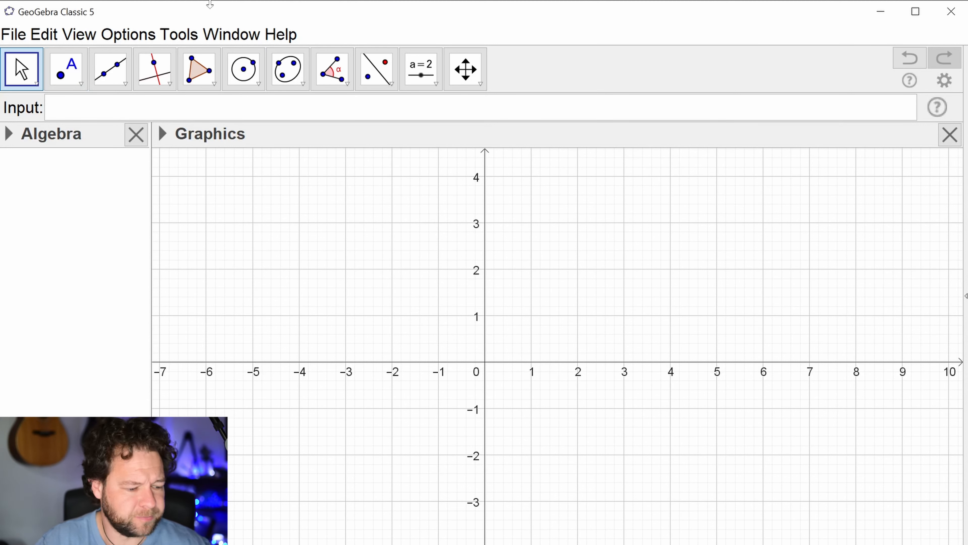
pyautogui.write('O = ')
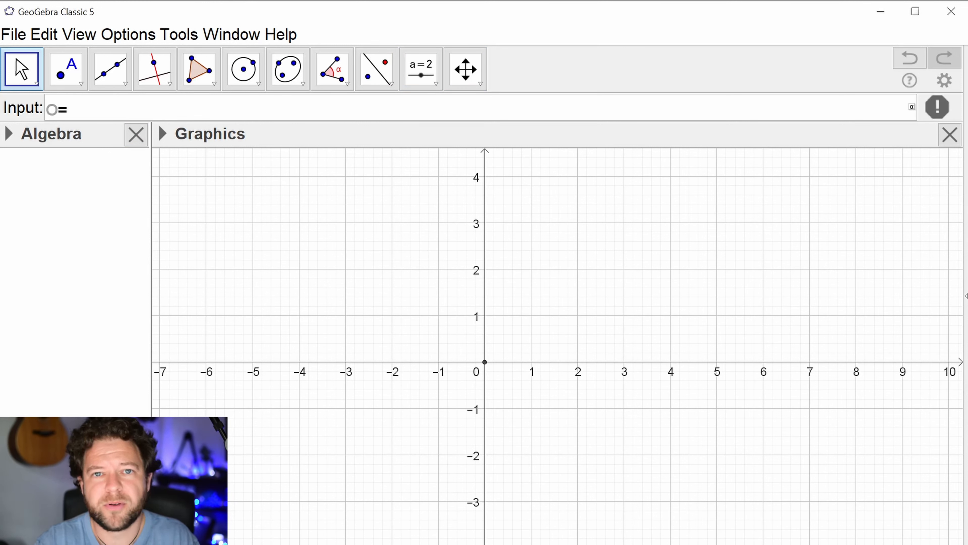
pyautogui.write('(0')
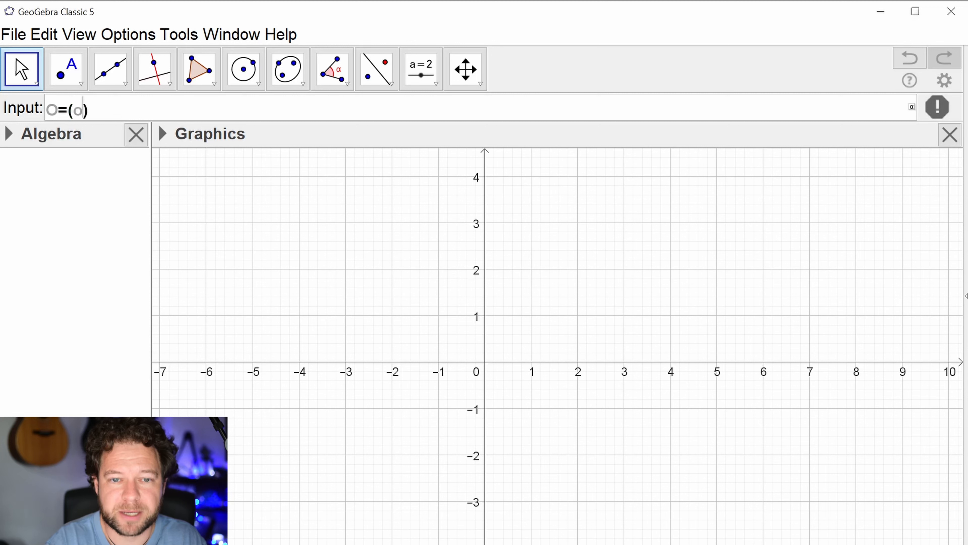
pyautogui.write(', 0')
pyautogui.press('Return')
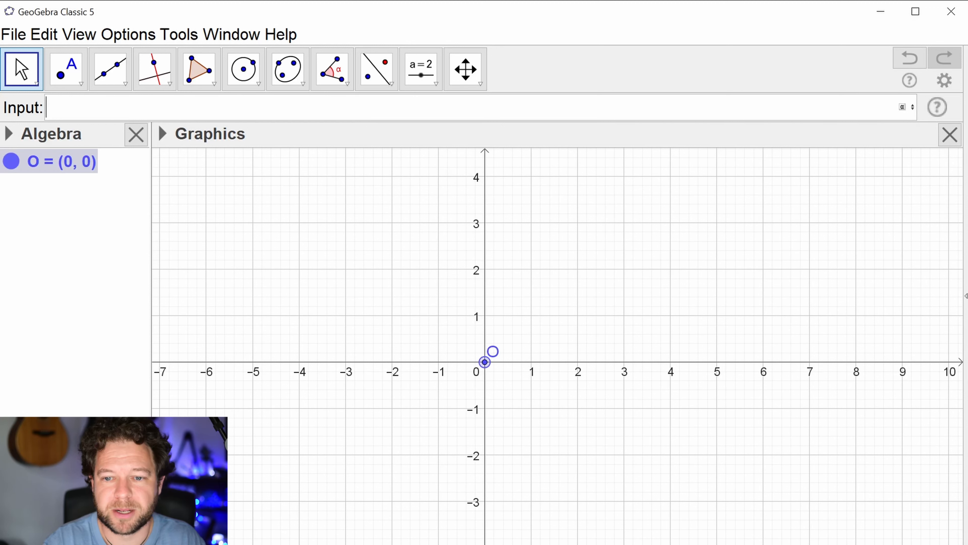
pyautogui.write('A = ')
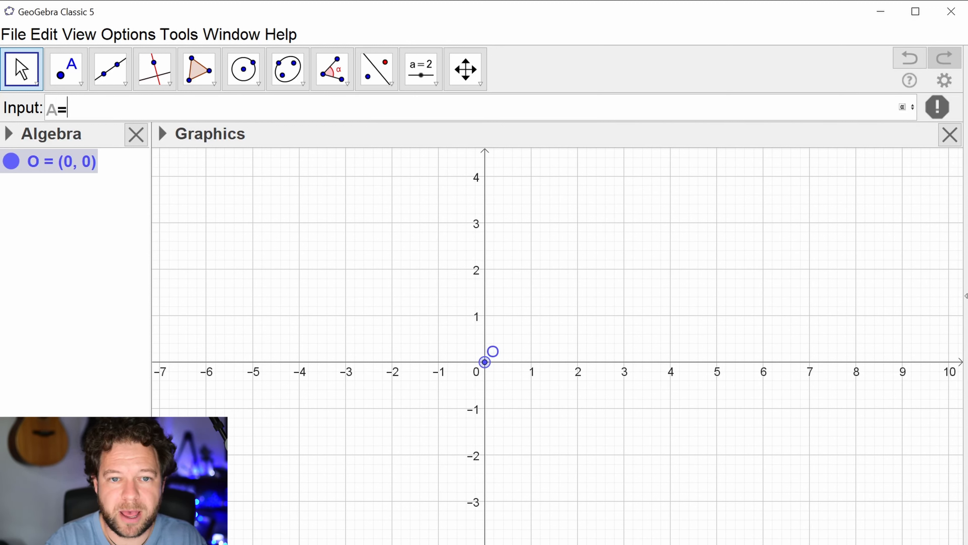
pyautogui.write('(1, 1')
pyautogui.press('Return')
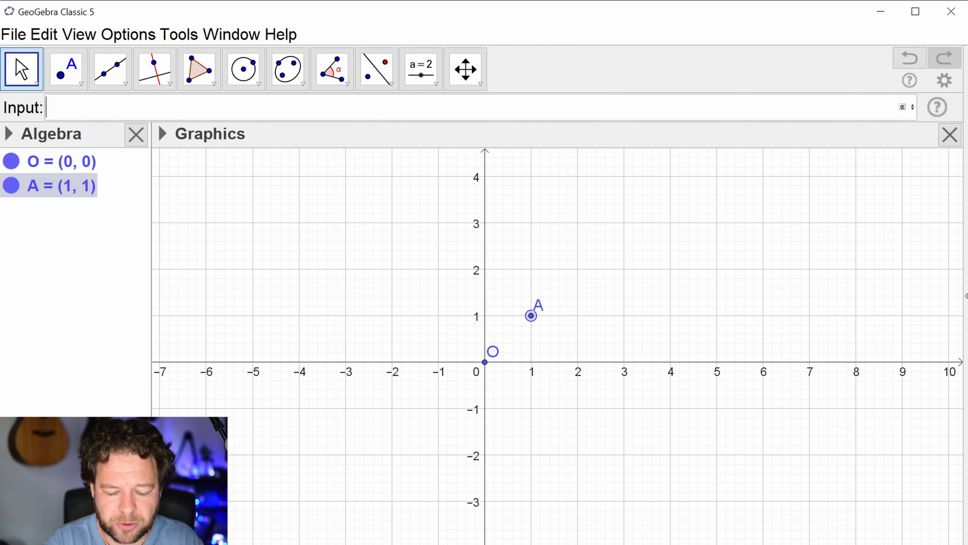
# Create the first triangle with the Polygon command through O, A and (1,0)
pyautogui.write('poly')
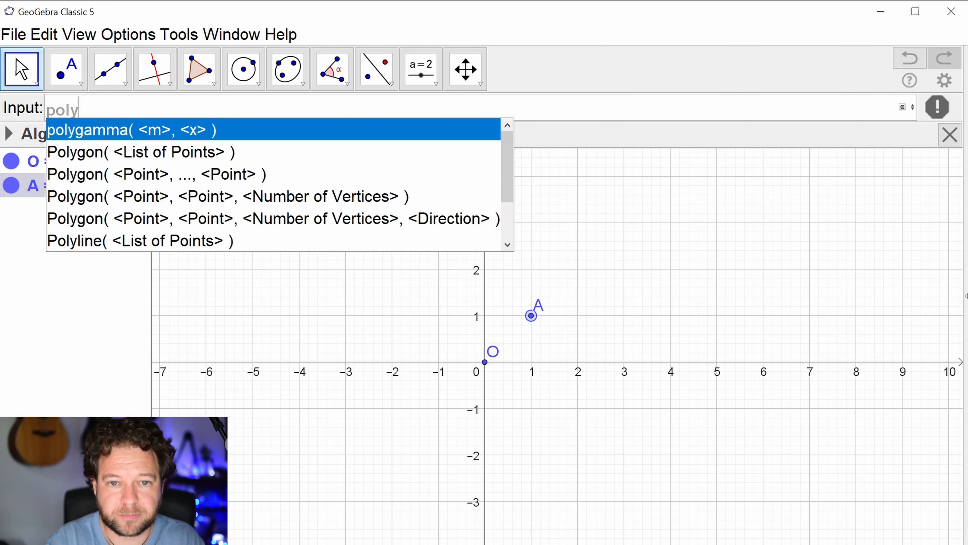
pyautogui.press('Down')
pyautogui.press('Return')
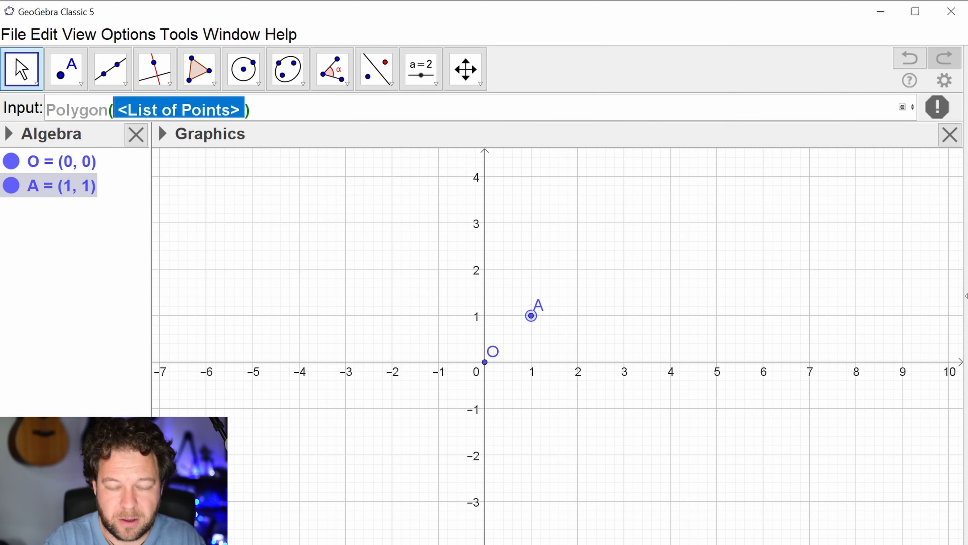
pyautogui.write('O')
pyautogui.write(',A,(')
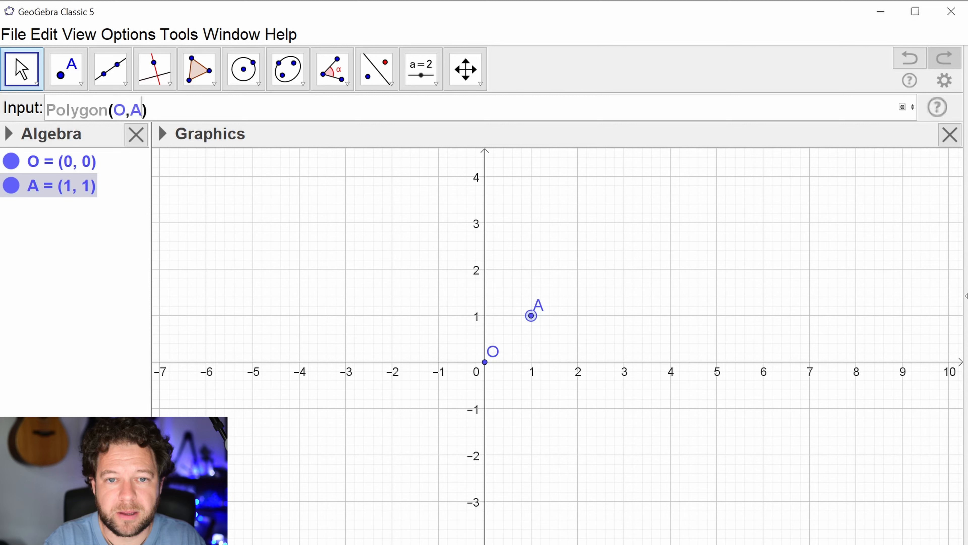
pyautogui.write('1,0')
pyautogui.press('Return')
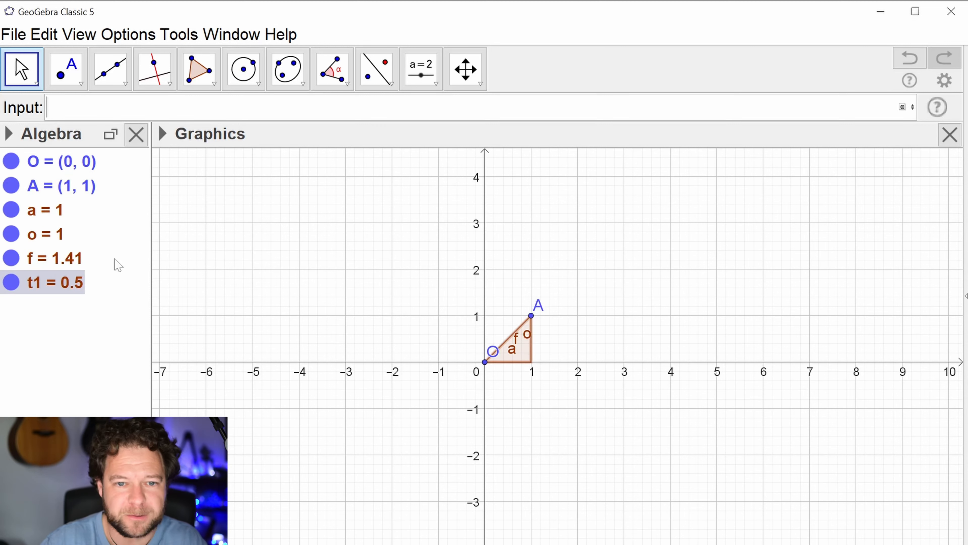
# Hide the labels of the triangle's three sides a, o and f
pyautogui.click(45, 212)
pyautogui.keyDown('shift'); pyautogui.click(61, 262); pyautogui.keyUp('shift')
pyautogui.rightClick(61, 262)
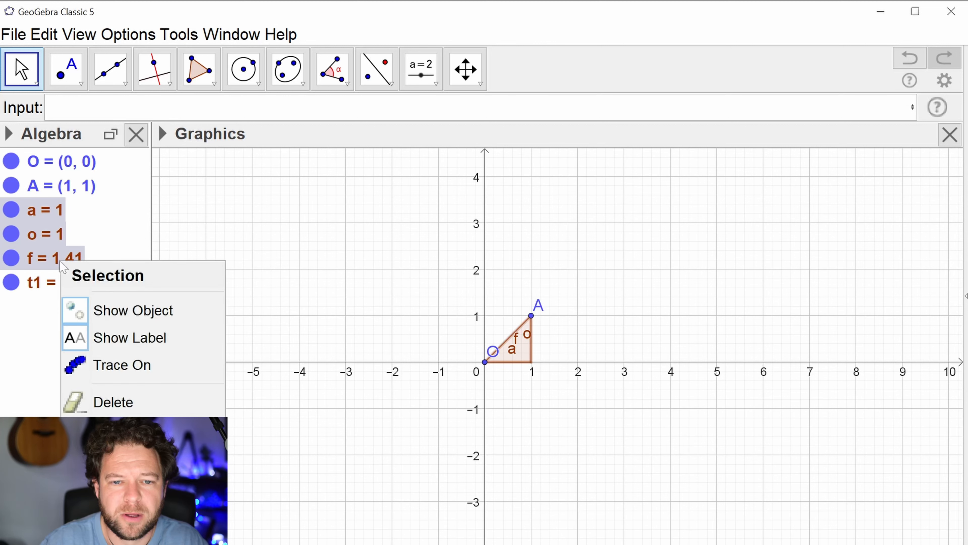
pyautogui.click(129, 337)
# Change the labelling setting that decides which new objects get a label
pyautogui.click(127, 40)
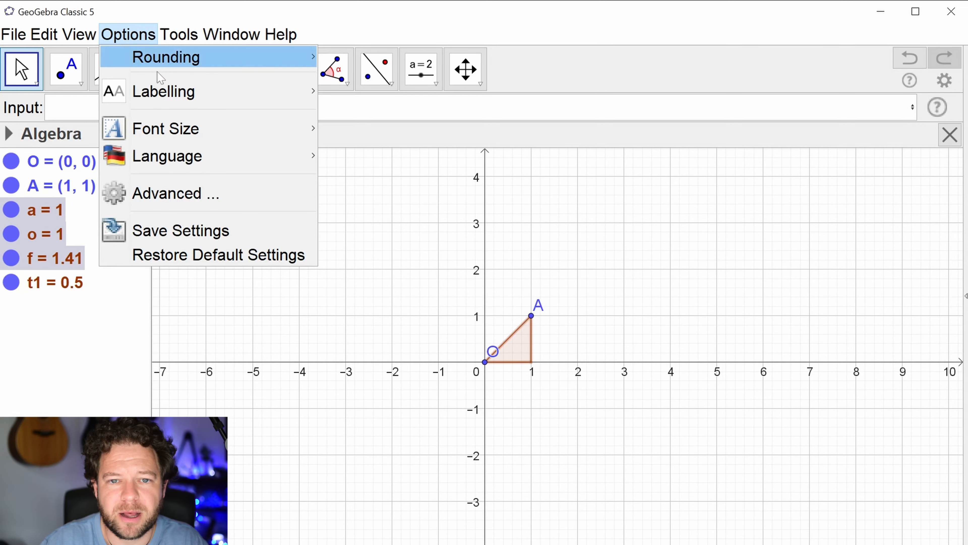
pyautogui.moveTo(228, 92)
pyautogui.click(379, 154)
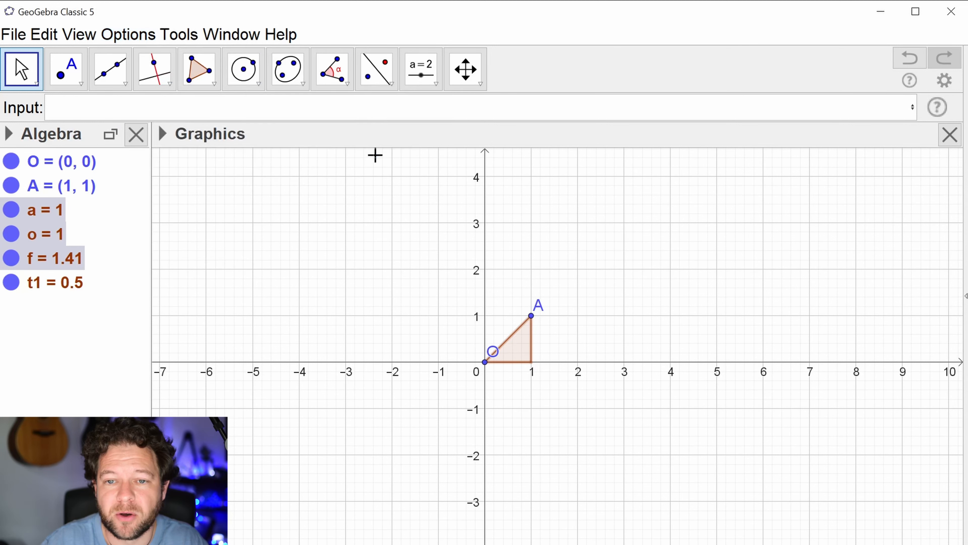
pyautogui.scroll(3, 556, 334)
pyautogui.scroll(4, 555, 333)
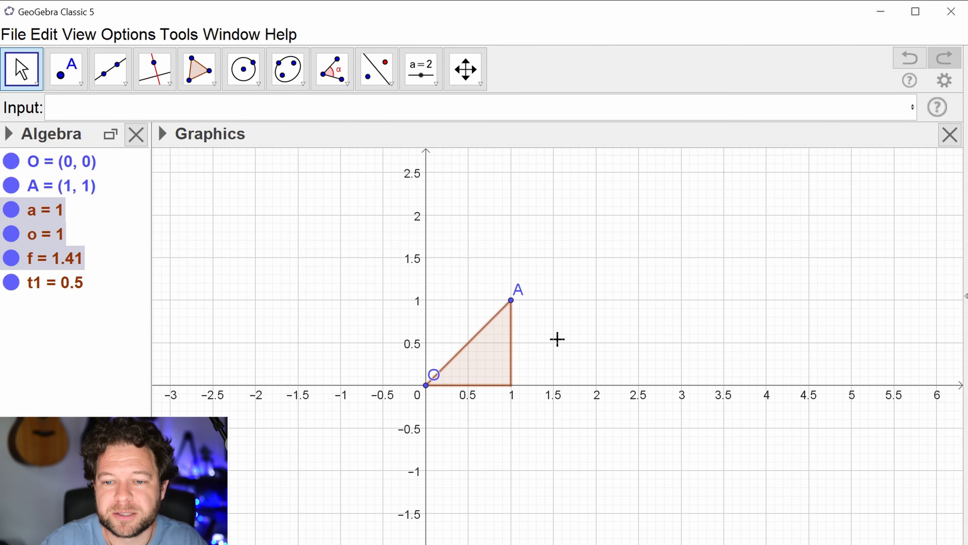
# Create an integer slider n from 1 to 30 with increment 1 above the triangle and set it to 4
pyautogui.moveTo(549, 361); pyautogui.dragTo(638, 360)
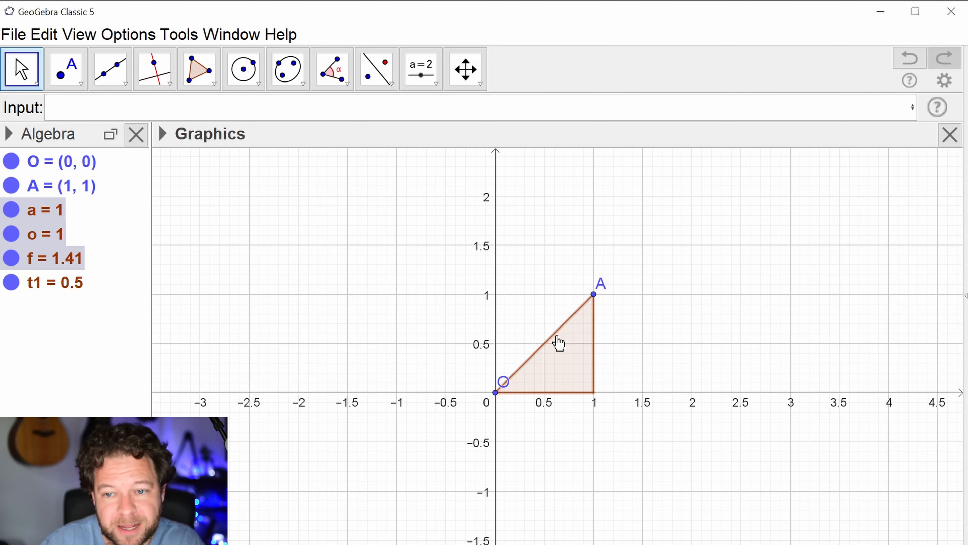
pyautogui.click(421, 70)
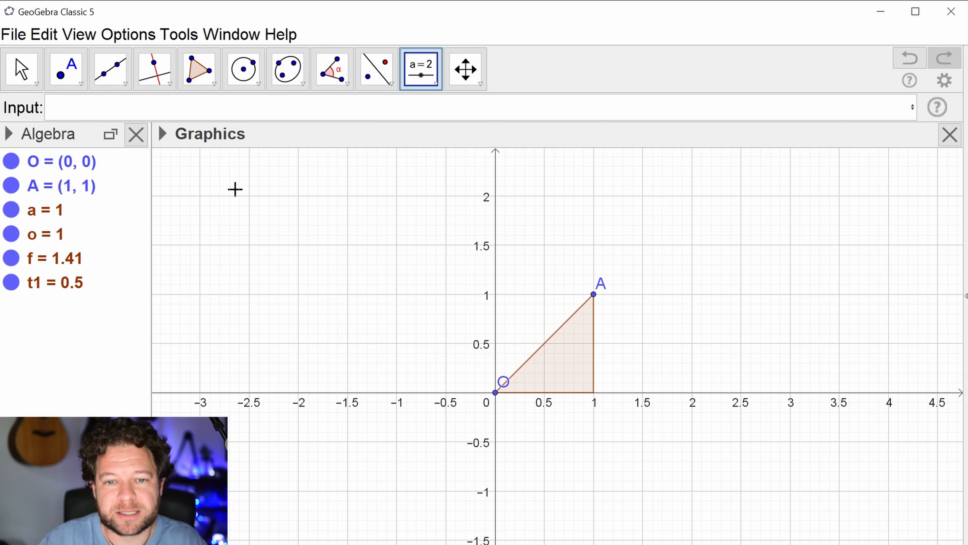
pyautogui.click(223, 190)
pyautogui.click(322, 257)
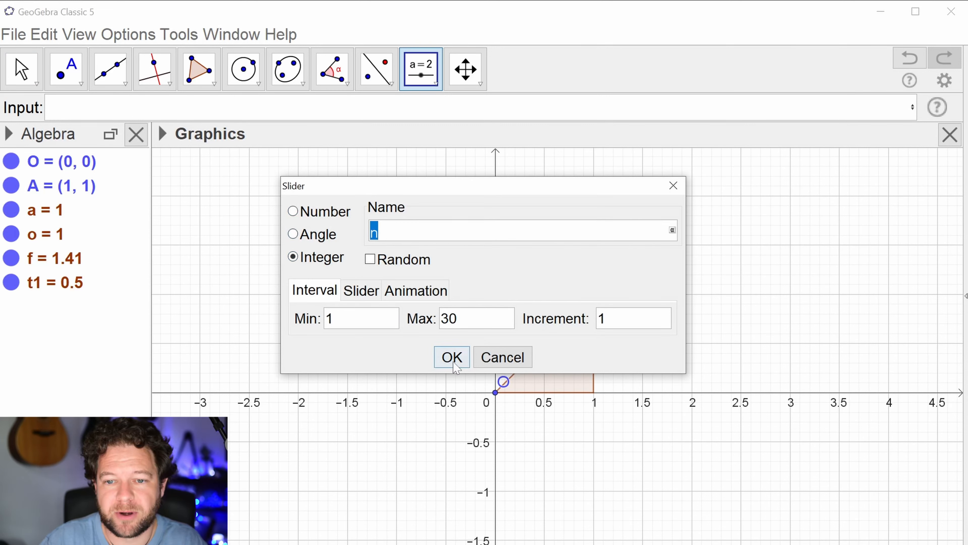
pyautogui.click(452, 357)
pyautogui.moveTo(225, 190); pyautogui.dragTo(235, 190)
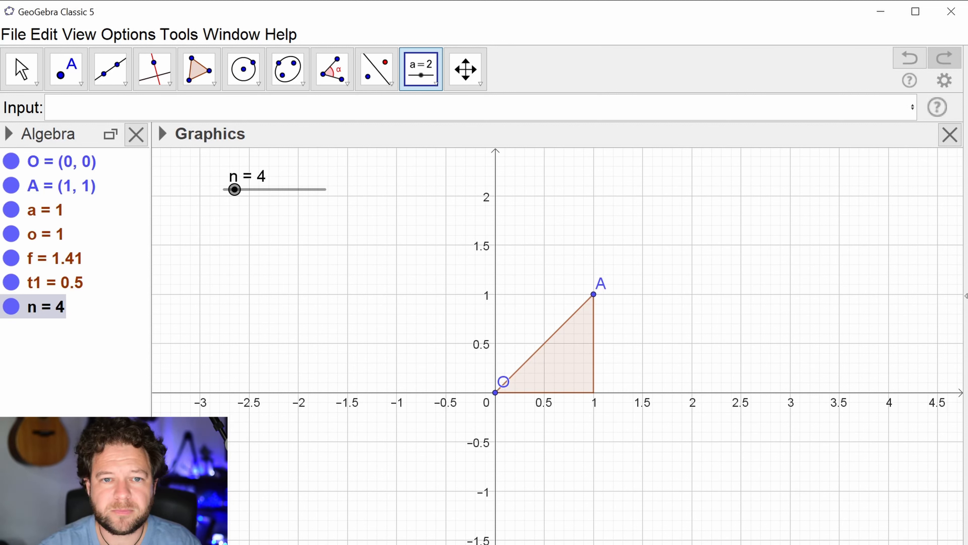
# Sketch the second triangle on side OA with the Pen tool, labelling its outer edge 1 and its long side √3
pyautogui.click(38, 81)
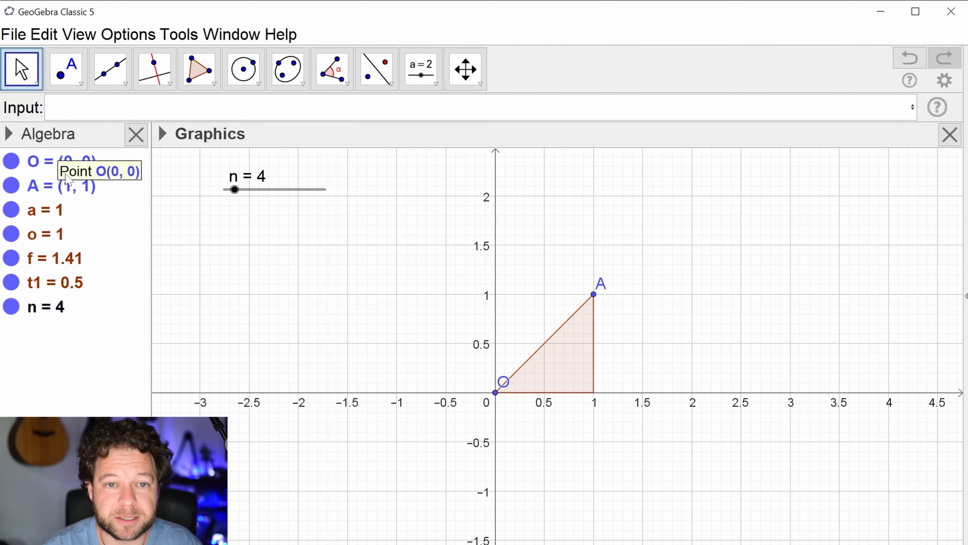
pyautogui.click(40, 82)
pyautogui.click(45, 217)
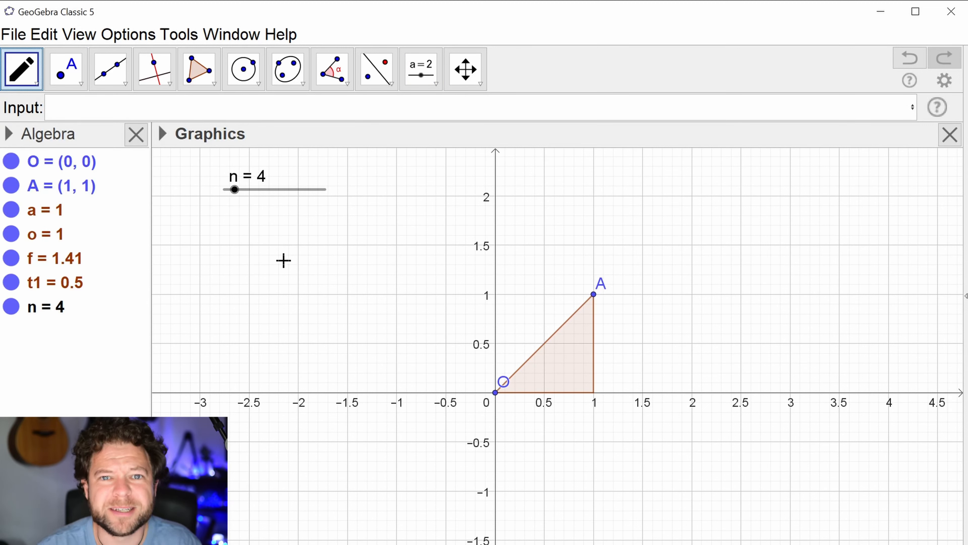
pyautogui.moveTo(593, 298)
pyautogui.mouseDown()
pyautogui.moveTo(539, 246)
pyautogui.moveTo(503, 383)
pyautogui.mouseUp()
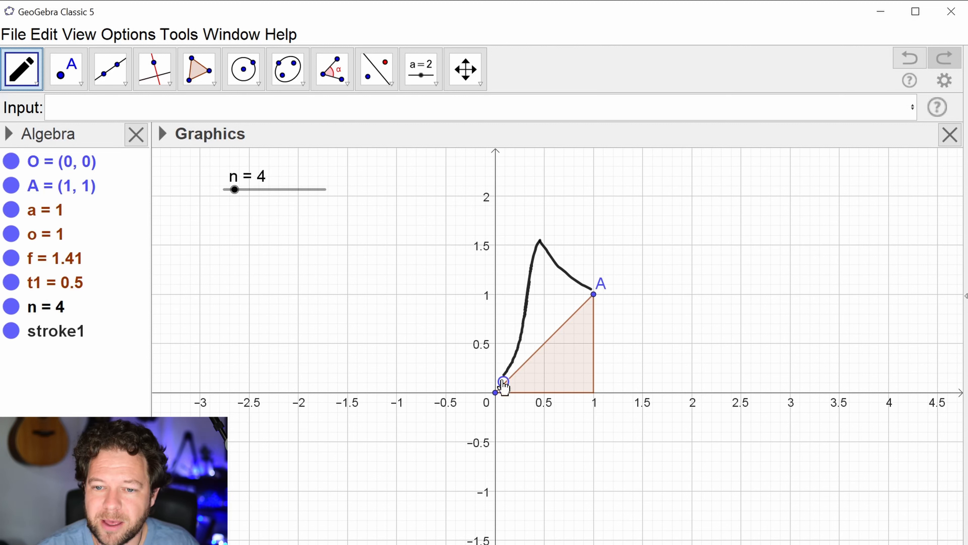
pyautogui.moveTo(570, 251); pyautogui.dragTo(570, 266)
pyautogui.moveTo(534, 299)
pyautogui.mouseDown()
pyautogui.moveTo(542, 296)
pyautogui.moveTo(552, 318)
pyautogui.mouseUp()
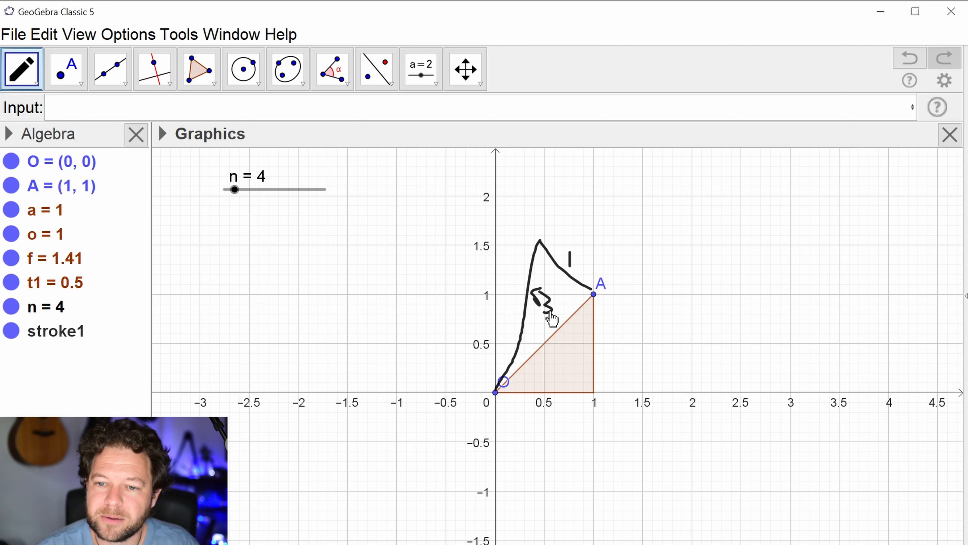
# Sketch the third triangle freehand on the √3 side, labelling its outer edge 1 and its long side √4
pyautogui.moveTo(539, 241)
pyautogui.mouseDown()
pyautogui.moveTo(455, 225)
pyautogui.moveTo(495, 391)
pyautogui.mouseUp()
pyautogui.moveTo(447, 302)
pyautogui.mouseDown()
pyautogui.moveTo(457, 312)
pyautogui.moveTo(465, 281)
pyautogui.moveTo(466, 309)
pyautogui.mouseUp()
pyautogui.moveTo(501, 213); pyautogui.dragTo(503, 228)
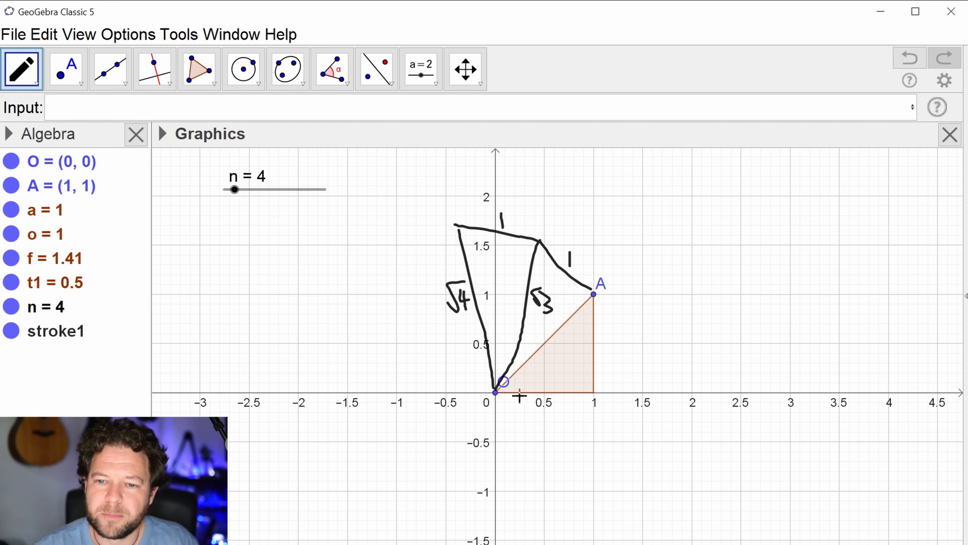
# Sketch a fourth triangle with sides labelled 1 and √5, and mark the outer vertices of the sketched triangles with dots
pyautogui.click(539, 243)
pyautogui.click(456, 226)
pyautogui.moveTo(456, 227); pyautogui.dragTo(394, 266)
pyautogui.moveTo(406, 226)
pyautogui.mouseDown()
pyautogui.moveTo(443, 321)
pyautogui.moveTo(488, 390)
pyautogui.mouseUp()
pyautogui.moveTo(405, 331)
pyautogui.mouseDown()
pyautogui.moveTo(431, 311)
pyautogui.moveTo(418, 338)
pyautogui.mouseUp()
pyautogui.click(398, 266)
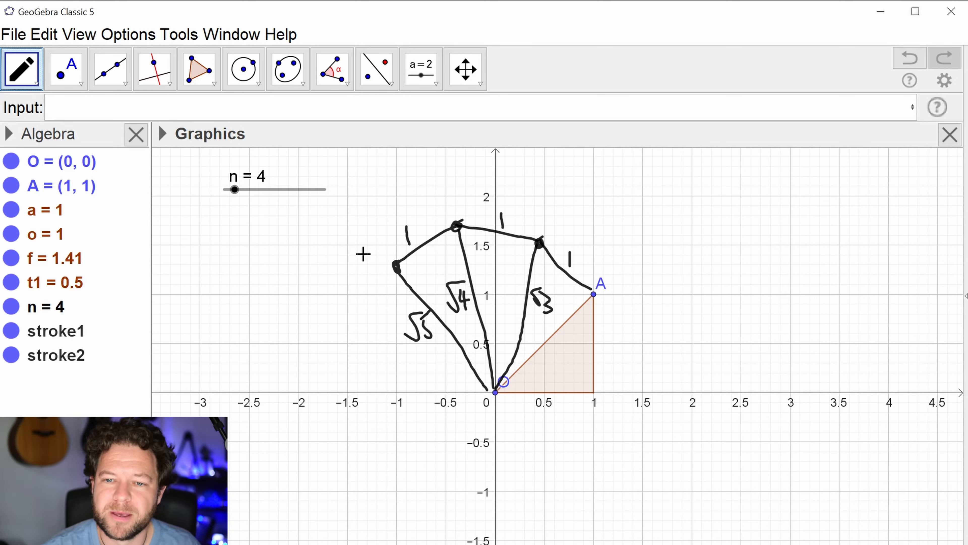
# Draw freehand arcs for the triangles' angles at O and write θ beside the second triangle's angle
pyautogui.moveTo(526, 317)
pyautogui.mouseDown()
pyautogui.moveTo(545, 332)
pyautogui.moveTo(546, 383)
pyautogui.mouseUp()
pyautogui.moveTo(485, 323)
pyautogui.mouseDown()
pyautogui.moveTo(525, 325)
pyautogui.moveTo(460, 335)
pyautogui.mouseUp()
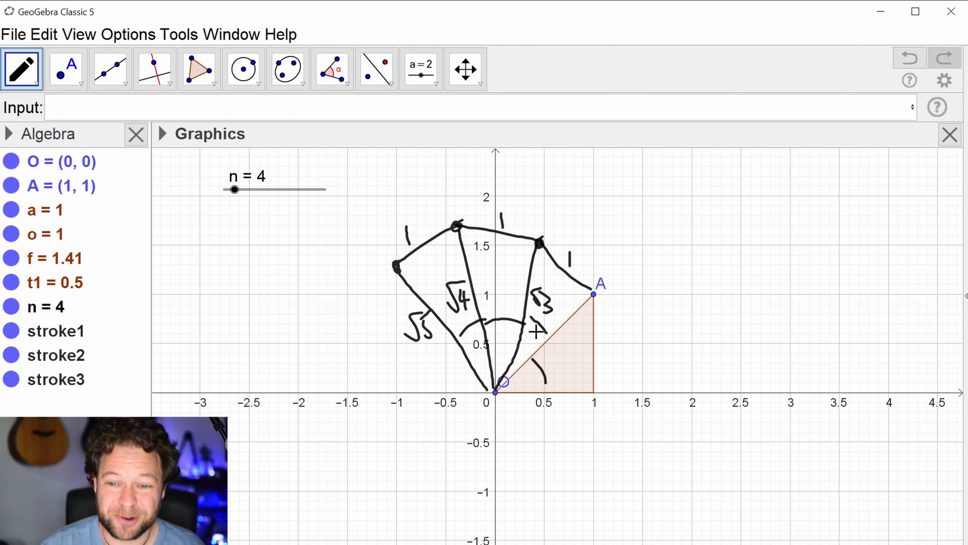
pyautogui.moveTo(532, 337); pyautogui.dragTo(541, 339)
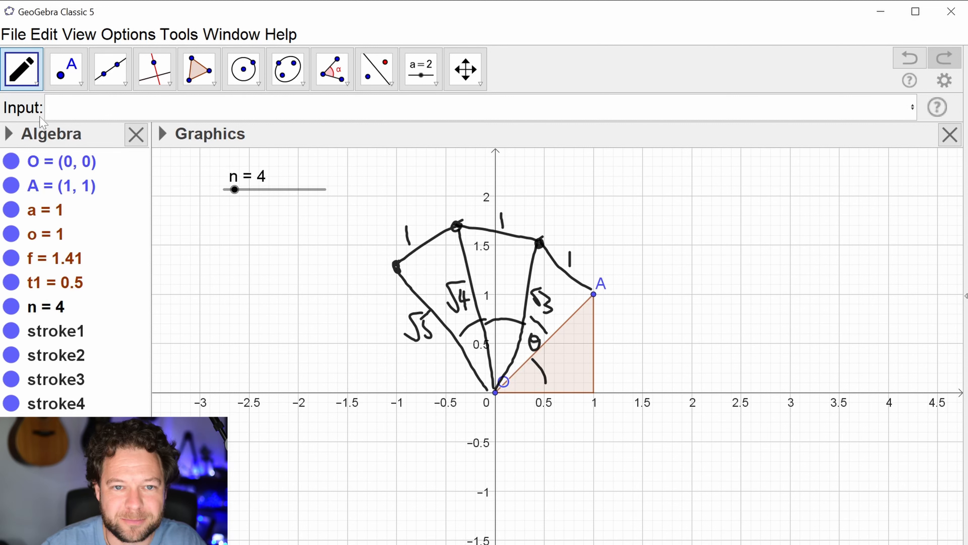
# Delete all four pen strokes, stroke1 to stroke4
pyautogui.click(37, 86)
pyautogui.click(46, 108)
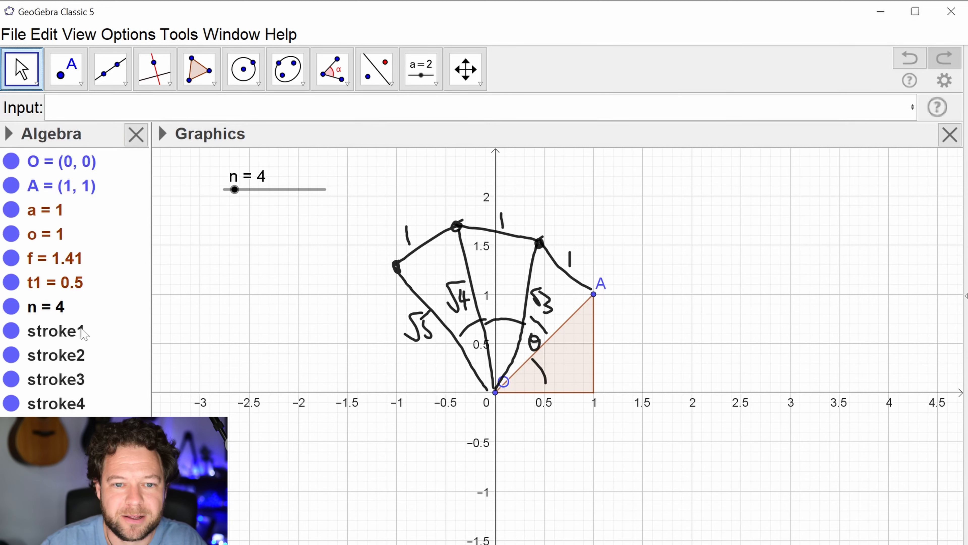
pyautogui.keyDown('shift'); pyautogui.click(60, 408); pyautogui.keyUp('shift')
pyautogui.press('Delete')
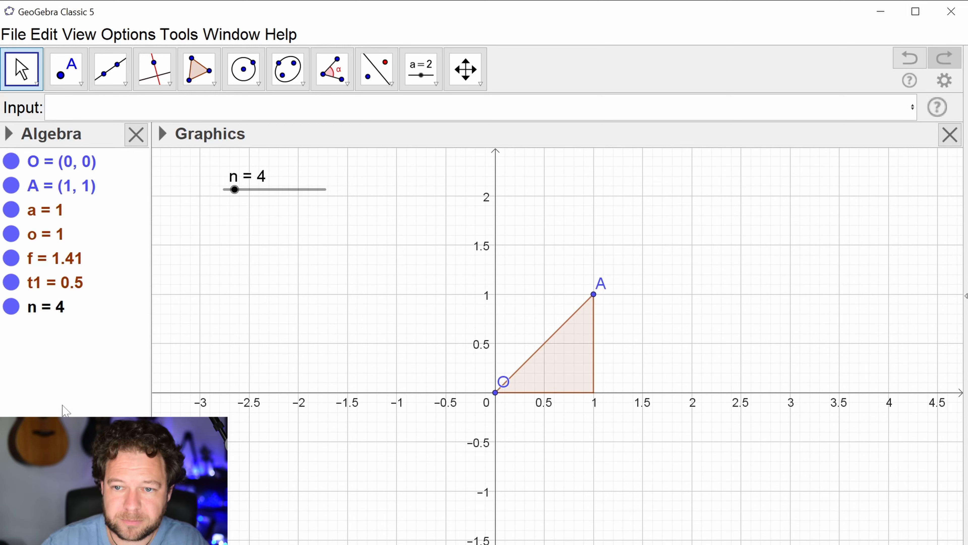
# Begin a Sequence command with expression, variable, start and end value, entering a polar point with radius sqrt(k) as its expression
pyautogui.write('sequ')
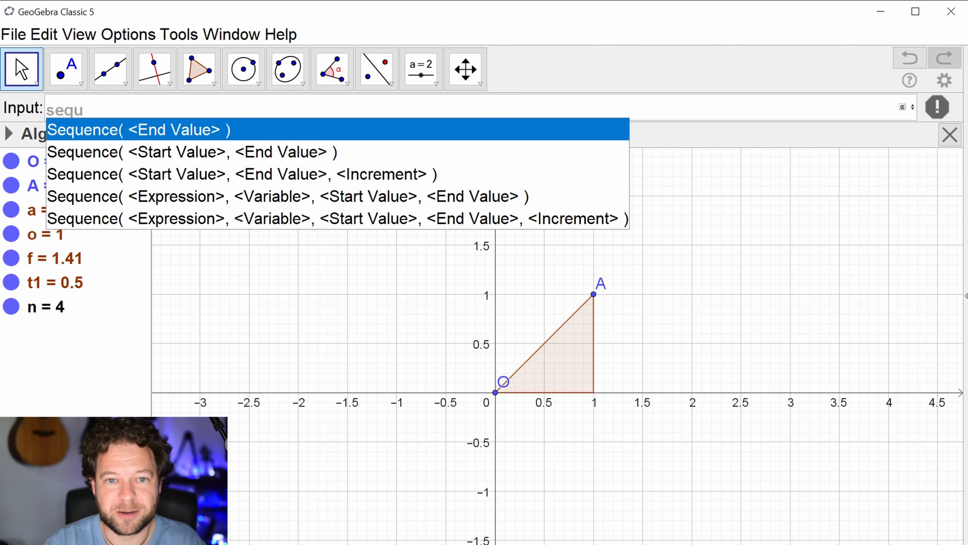
pyautogui.press('Down')
pyautogui.press('Down')
pyautogui.press('Down')
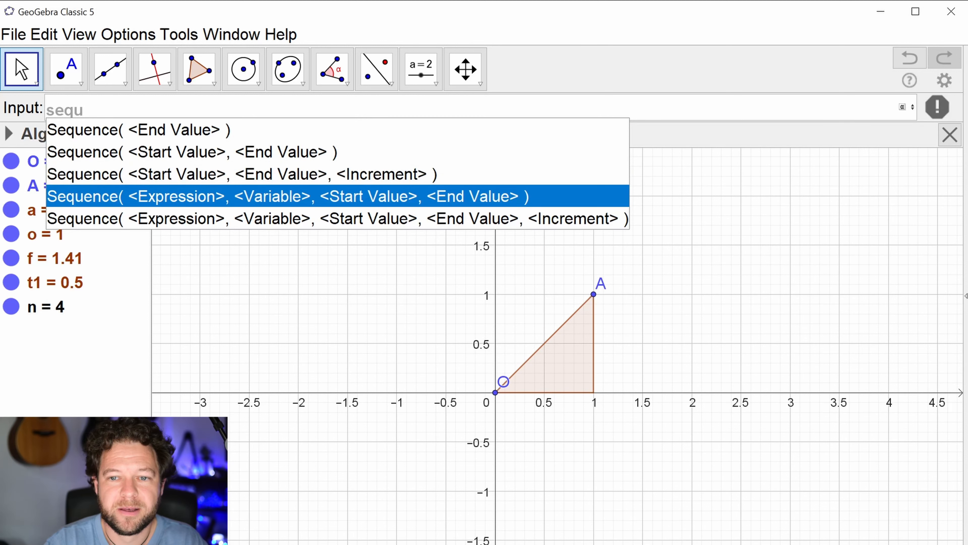
pyautogui.press('Return')
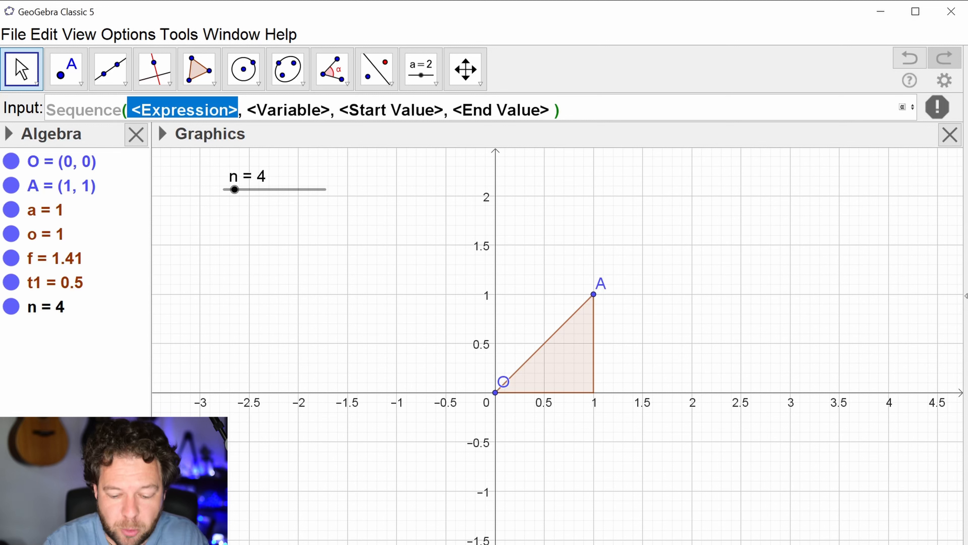
pyautogui.write('()')
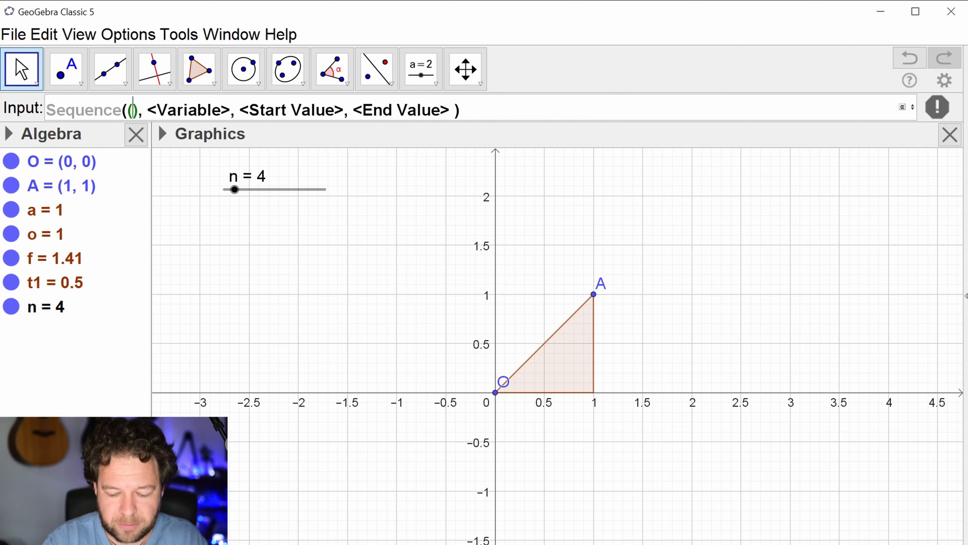
pyautogui.write(';')
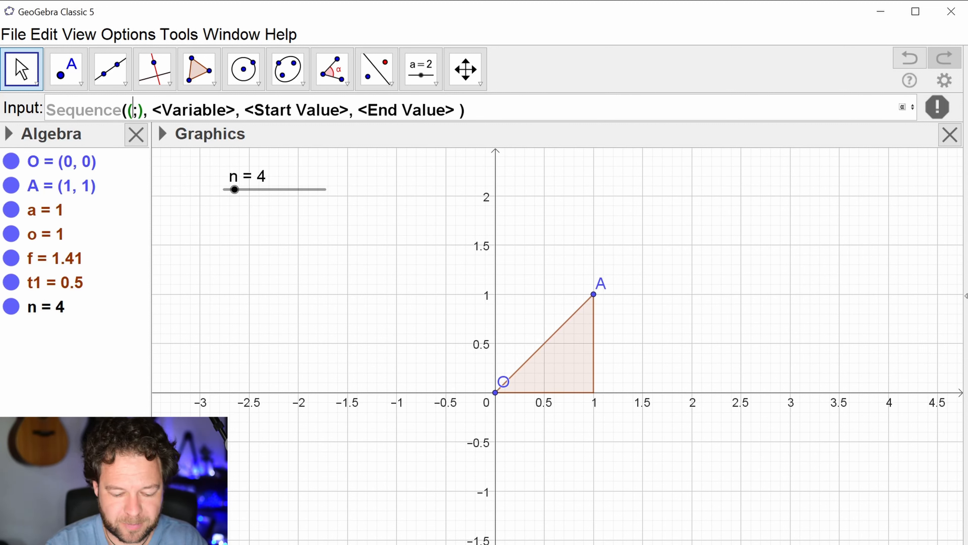
pyautogui.write('sqrt(k')
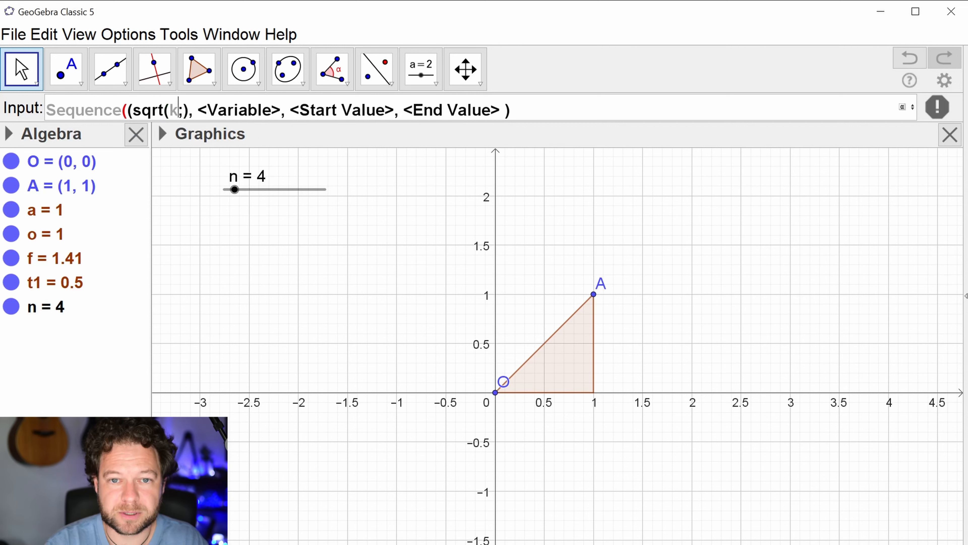
pyautogui.write(')')
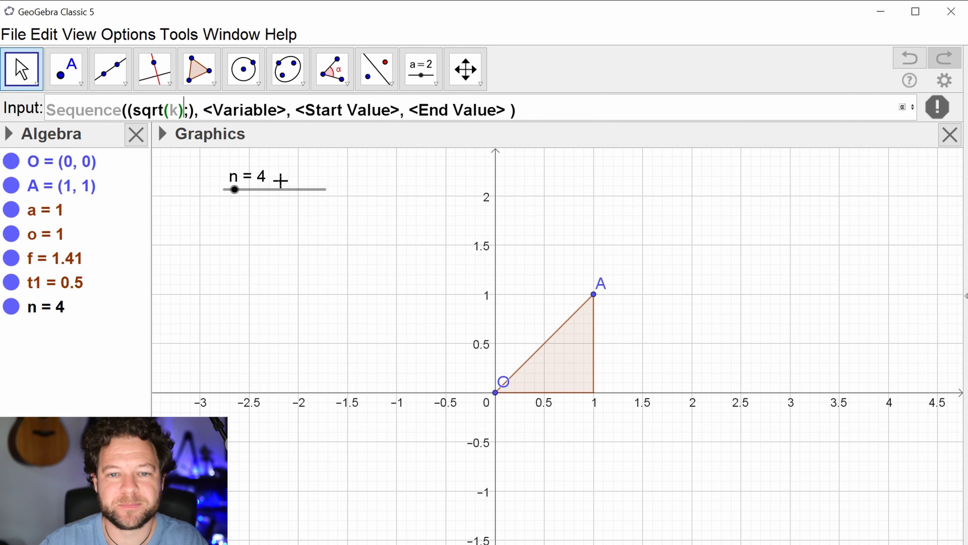
pyautogui.press('Right')
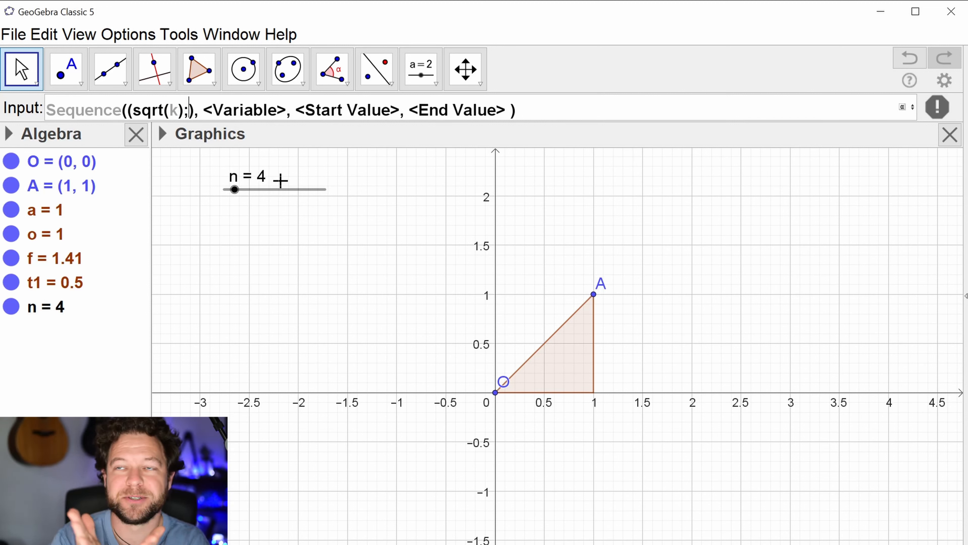
# Enter a Sum command with expression, variable, start and end value as the polar angle, using arctan(1/sqrt(k)) as its expression
pyautogui.write('sum')
pyautogui.press('Down')
pyautogui.press('Down')
pyautogui.press('Down')
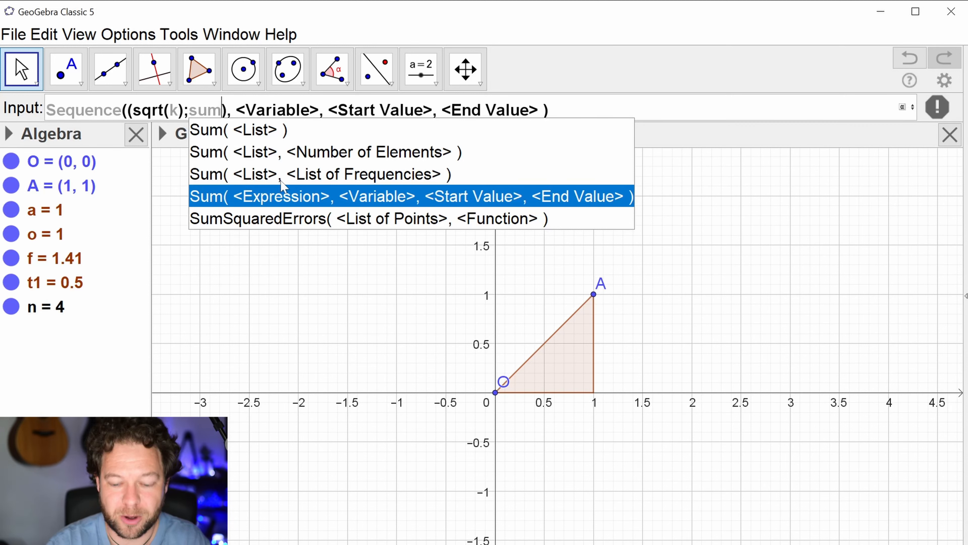
pyautogui.press('Return')
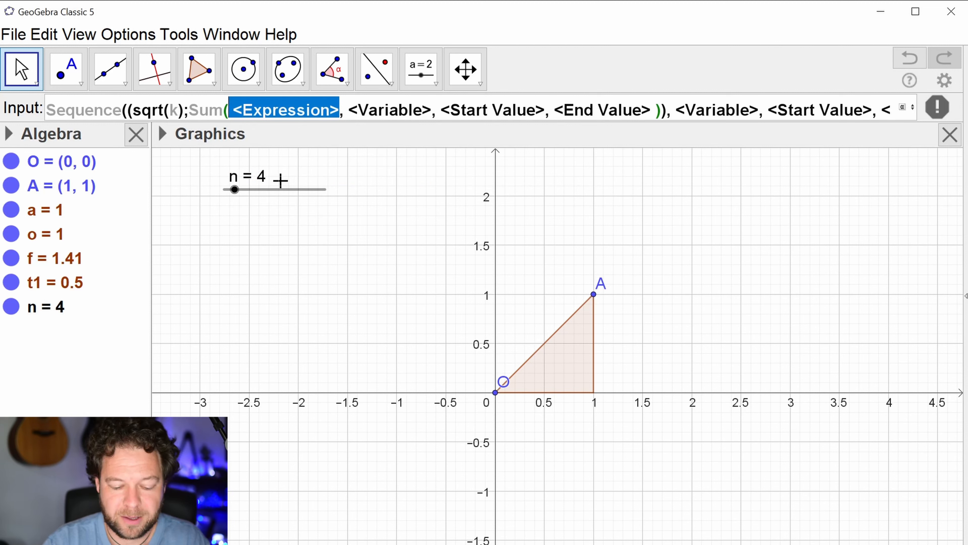
pyautogui.write('arctan')
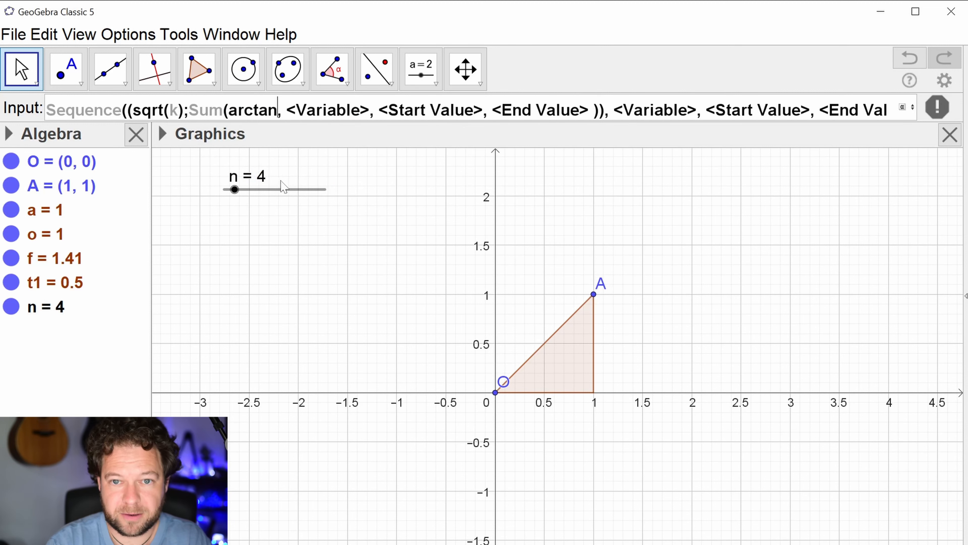
pyautogui.press('Return')
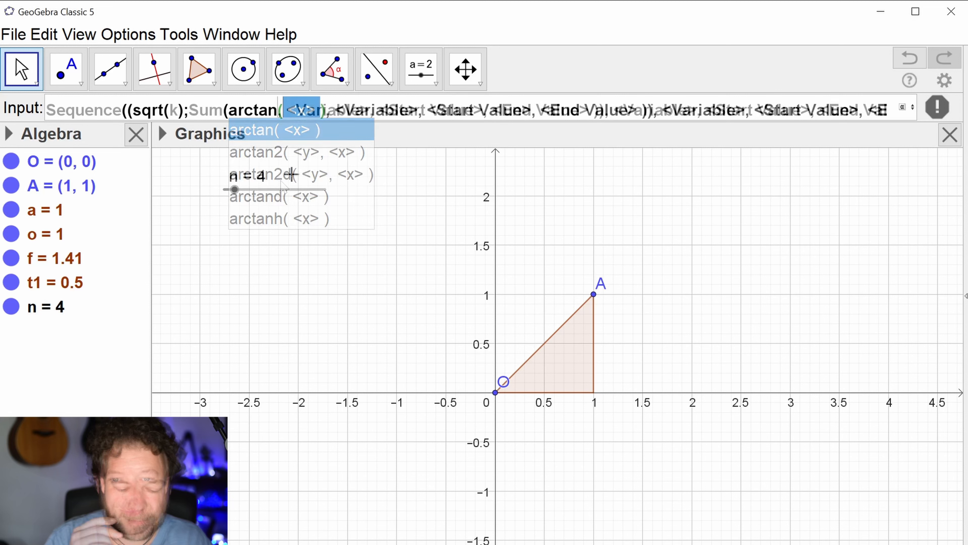
pyautogui.write('1/sqrt(')
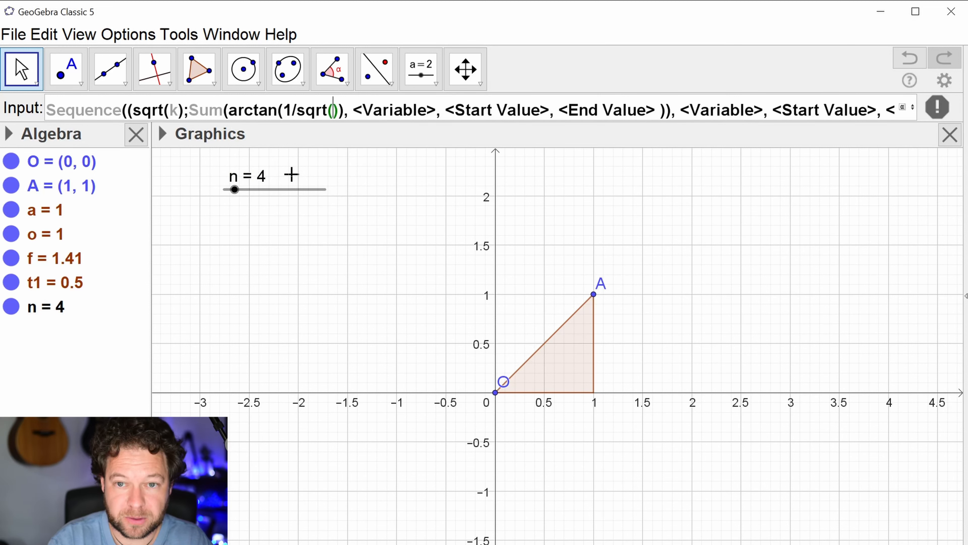
pyautogui.write('k)')
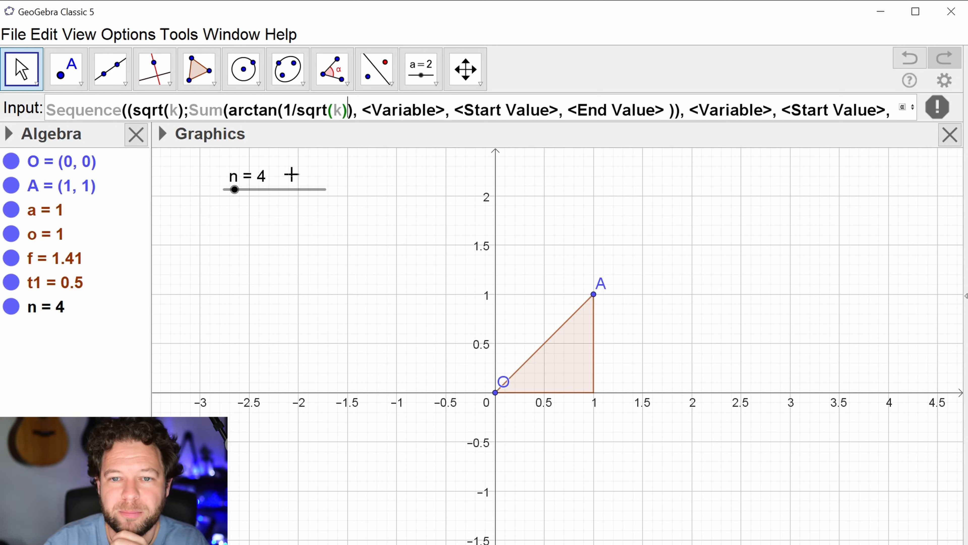
# Change the polar point's radius in the Sequence command to sqrt(k+1)
pyautogui.press('Left')
pyautogui.press('Left')
pyautogui.press('Left')
pyautogui.press('Left')
pyautogui.press('Left')
pyautogui.press('Left')
pyautogui.press('Left')
pyautogui.press('Left')
pyautogui.press('Left')
pyautogui.press('Left')
pyautogui.press('Left')
pyautogui.press('Left')
pyautogui.press('Left')
pyautogui.press('Left')
pyautogui.press('Left')
pyautogui.press('Left')
pyautogui.press('Left')
pyautogui.press('Left')
pyautogui.press('Left')
pyautogui.press('Left')
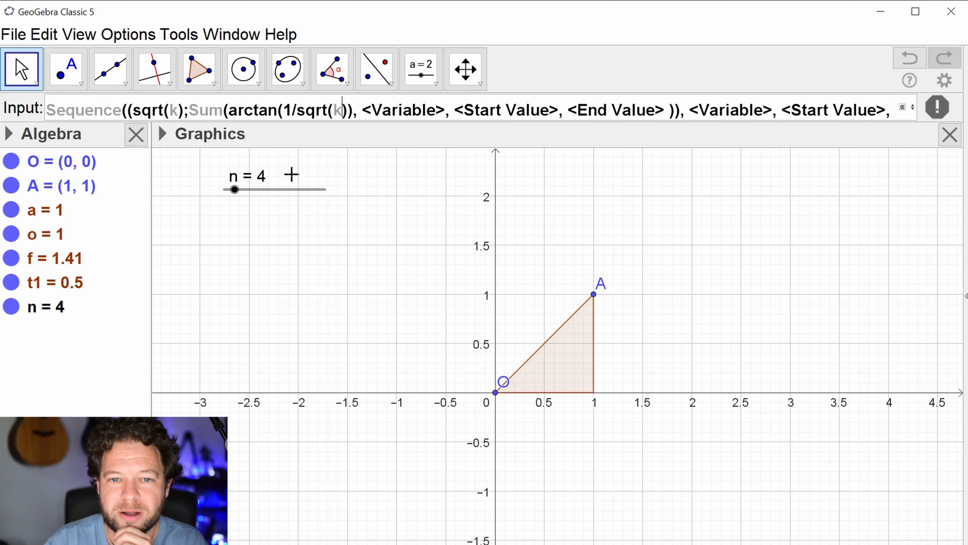
pyautogui.press('Right')
pyautogui.press('Right')
pyautogui.write('+1')
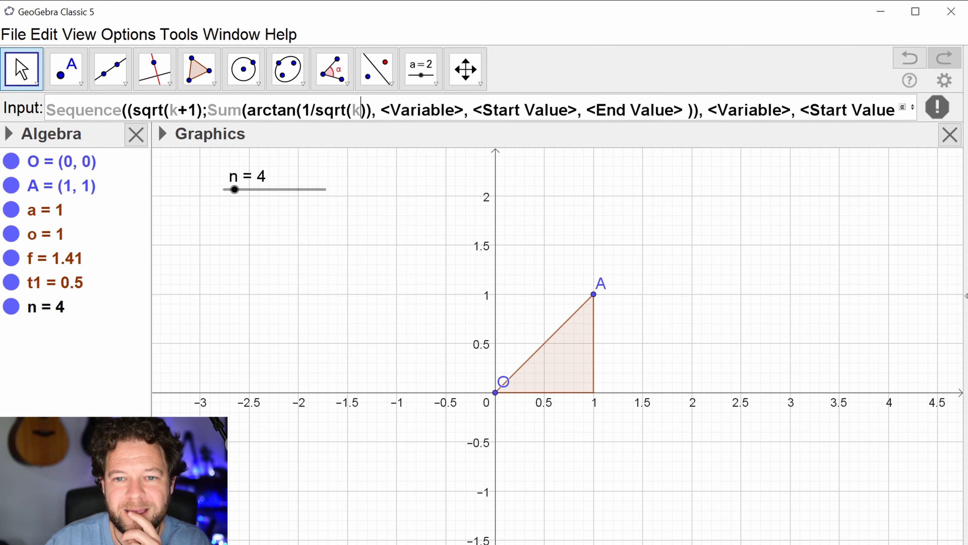
# Replace the variable inside the Sum's arctan with p so that its expression reads arctan(1/sqrt(p))
pyautogui.press('BackSpace')
pyautogui.write('p')
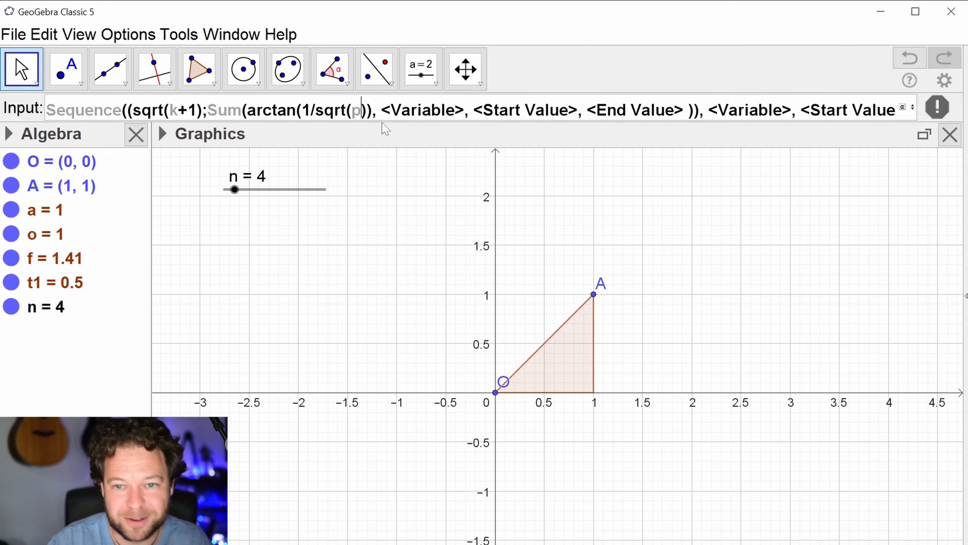
pyautogui.press('Right')
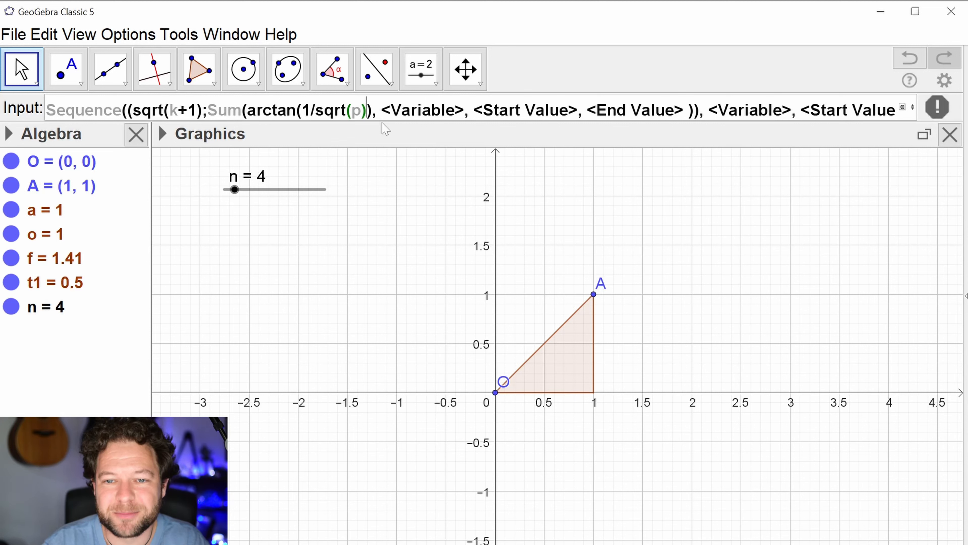
pyautogui.press('Right')
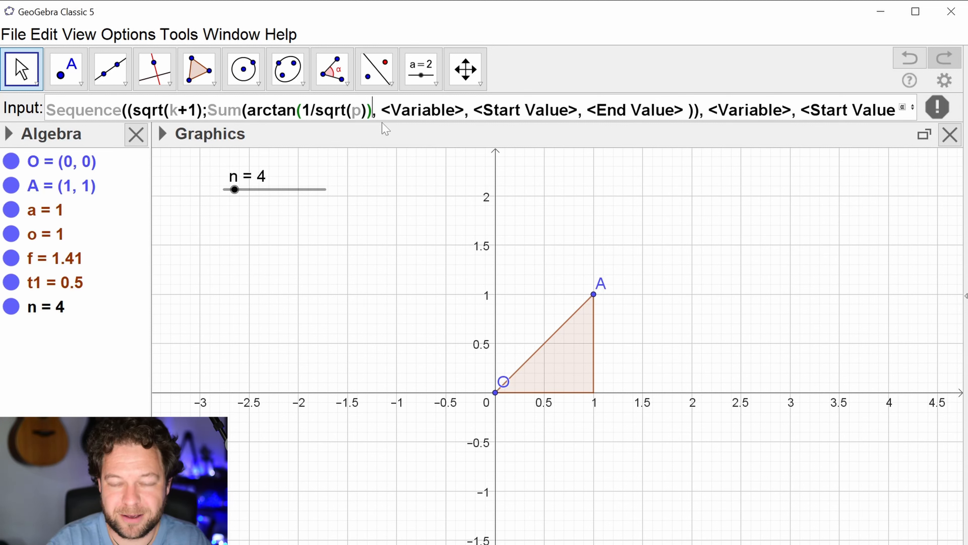
pyautogui.write(')')
pyautogui.press('BackSpace')
pyautogui.press('BackSpace')
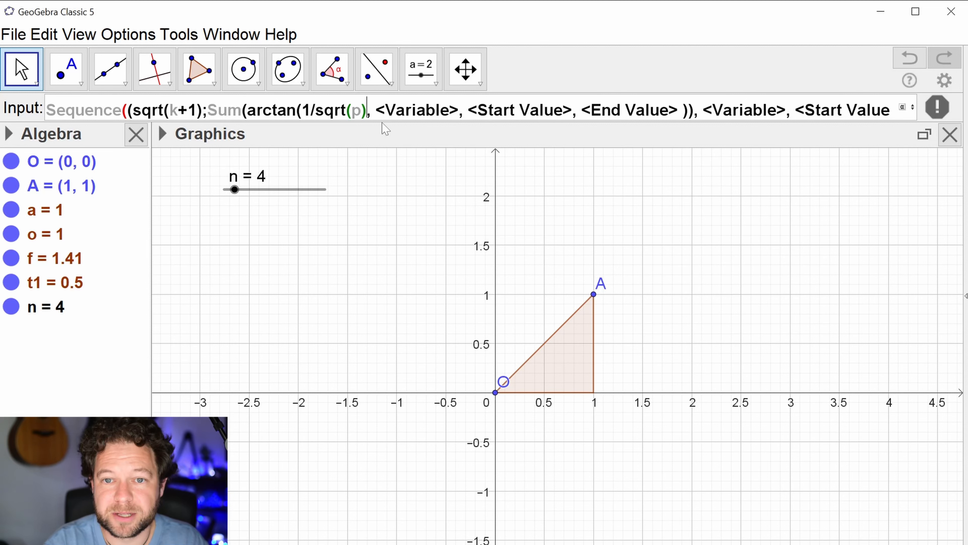
pyautogui.write(')')
pyautogui.press('Tab')
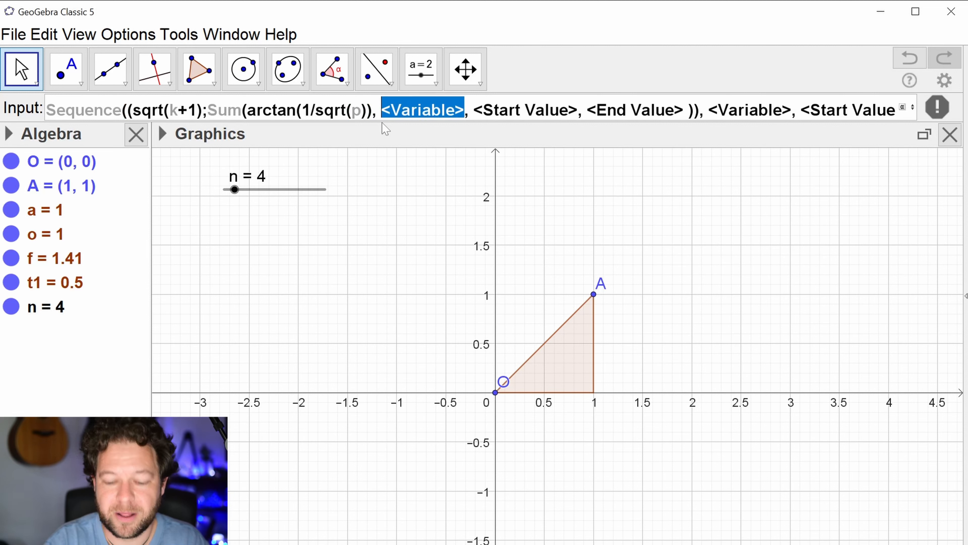
# Complete the Sum command with p as its variable, 1 as its start value and k as its end value
pyautogui.write('p')
pyautogui.press('Tab')
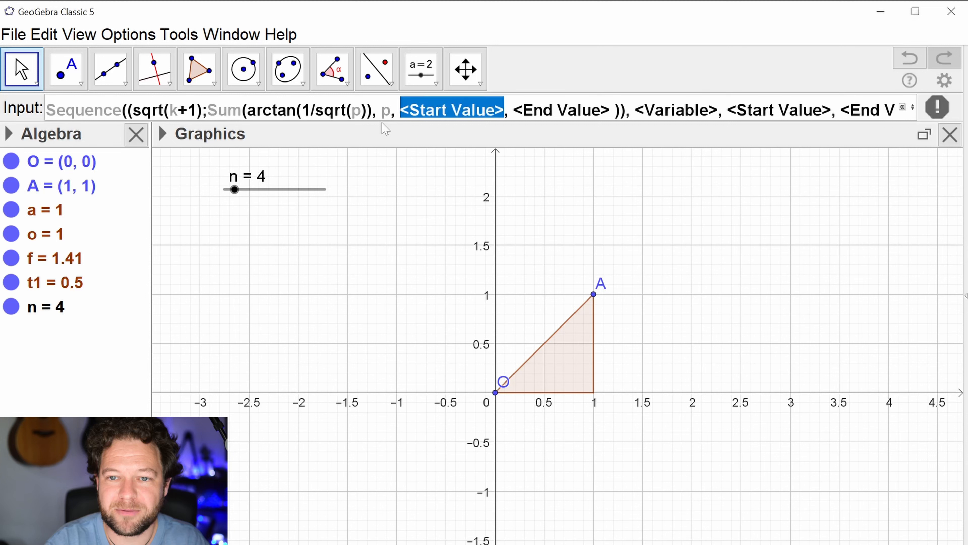
pyautogui.write('1')
pyautogui.press('Tab')
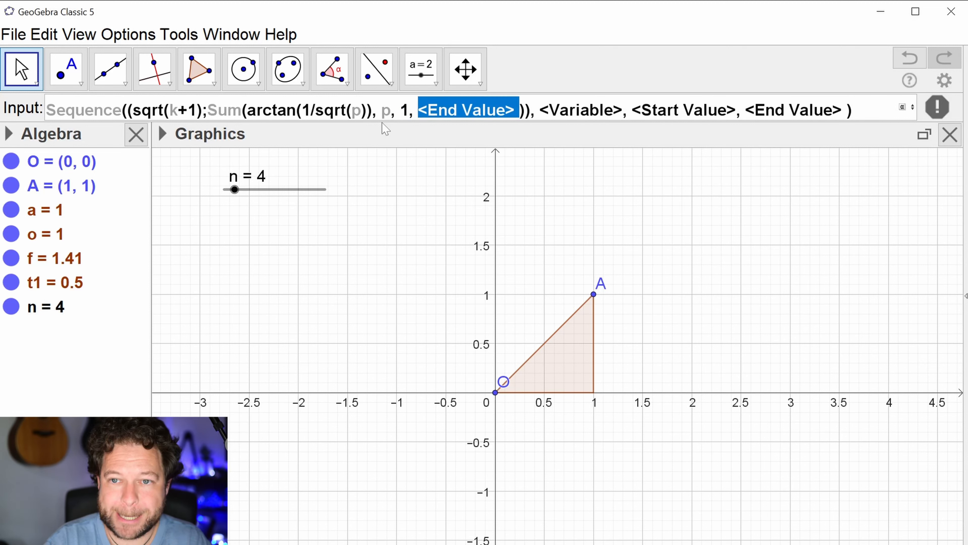
pyautogui.write('k')
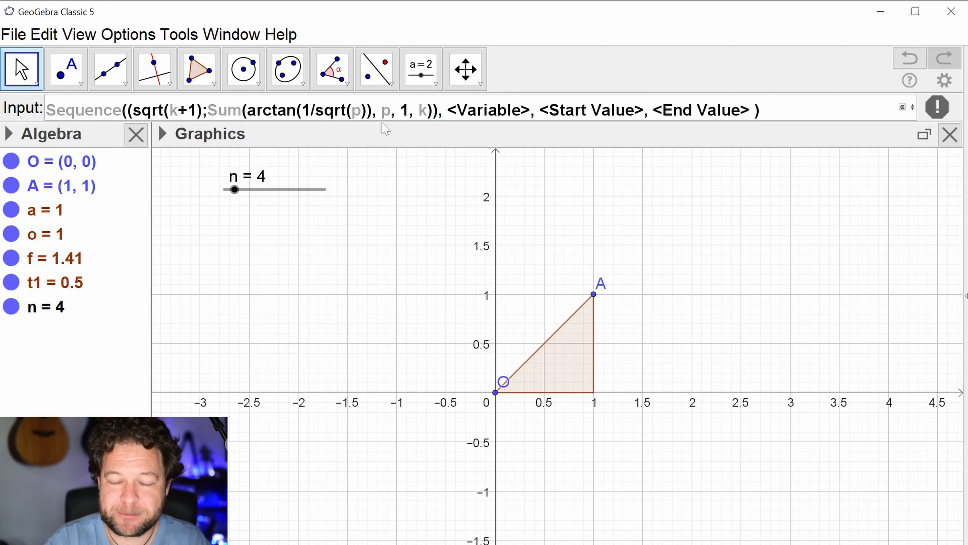
# Complete the Sequence with variable k running from 1 to n and create the list of spiral points
pyautogui.press('Tab')
pyautogui.write('k')
pyautogui.press('Tab')
pyautogui.write('1')
pyautogui.press('Tab')
pyautogui.write('n')
pyautogui.press('Return')
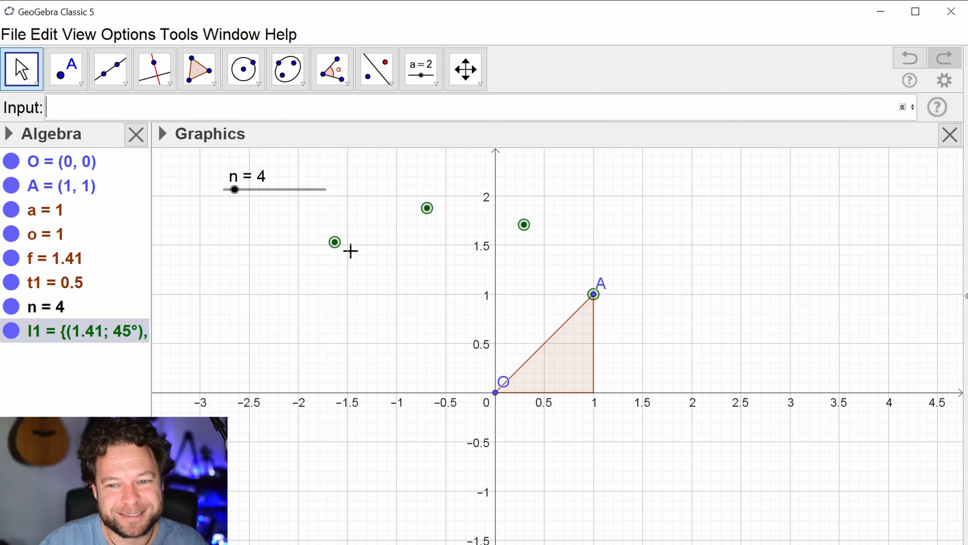
# Vary slider n through larger values to check the generated spiral points, and return it to 4
pyautogui.moveTo(235, 194); pyautogui.dragTo(300, 227)
pyautogui.scroll(-7, 446, 326)
pyautogui.moveTo(445, 324)
pyautogui.mouseDown()
pyautogui.moveTo(430, 298)
pyautogui.moveTo(457, 346)
pyautogui.moveTo(444, 326)
pyautogui.mouseUp()
pyautogui.scroll(-3, 434, 306)
pyautogui.scroll(8, 460, 332)
pyautogui.moveTo(311, 195); pyautogui.dragTo(235, 188)
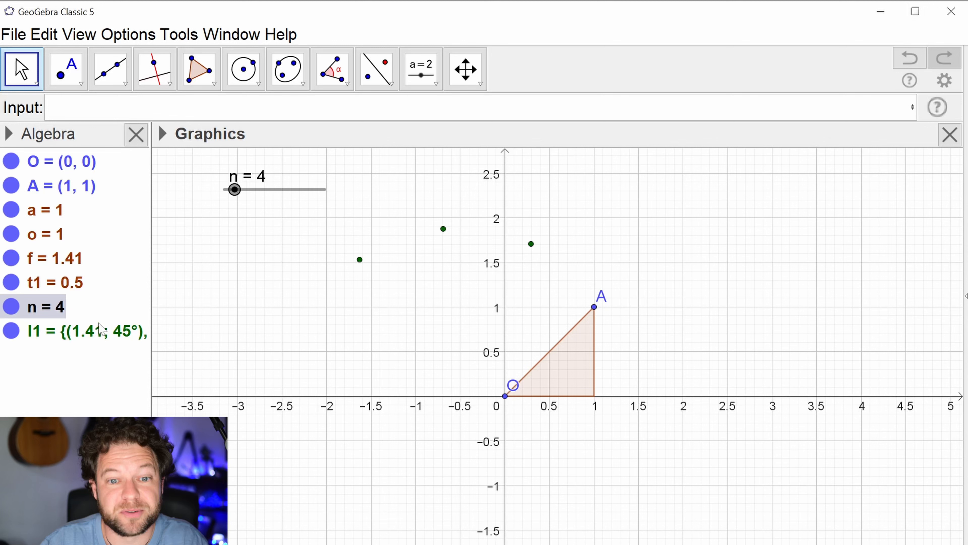
# Widen the Algebra view and begin a Last command that takes a list and a number of elements
pyautogui.click(95, 339)
pyautogui.moveTo(151, 336); pyautogui.dragTo(226, 342)
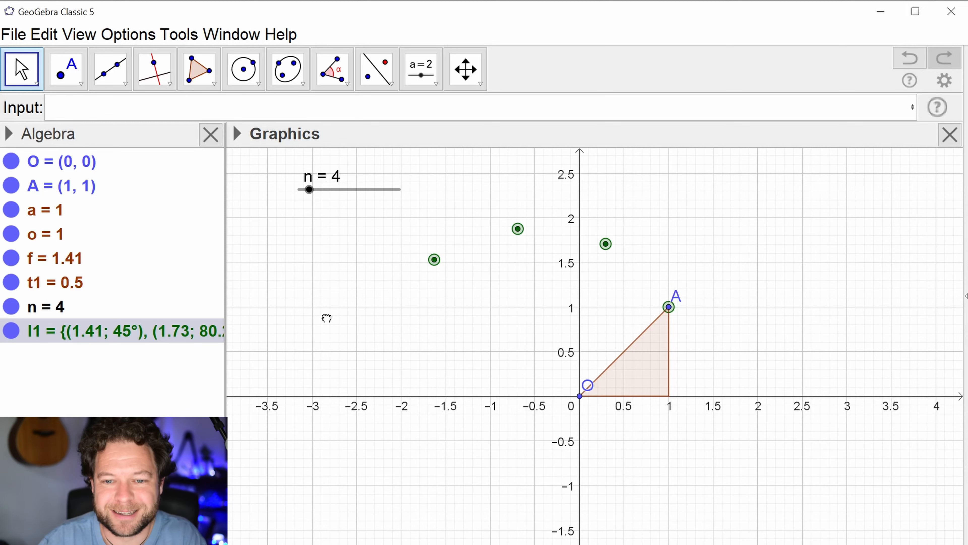
pyautogui.press('Escape')
pyautogui.write('last')
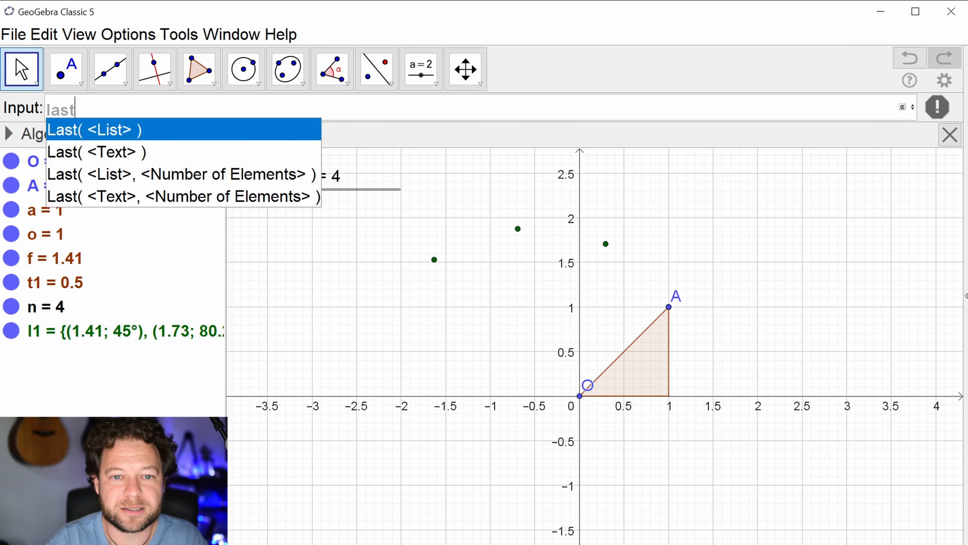
pyautogui.press('Down')
pyautogui.press('Down')
pyautogui.press('Return')
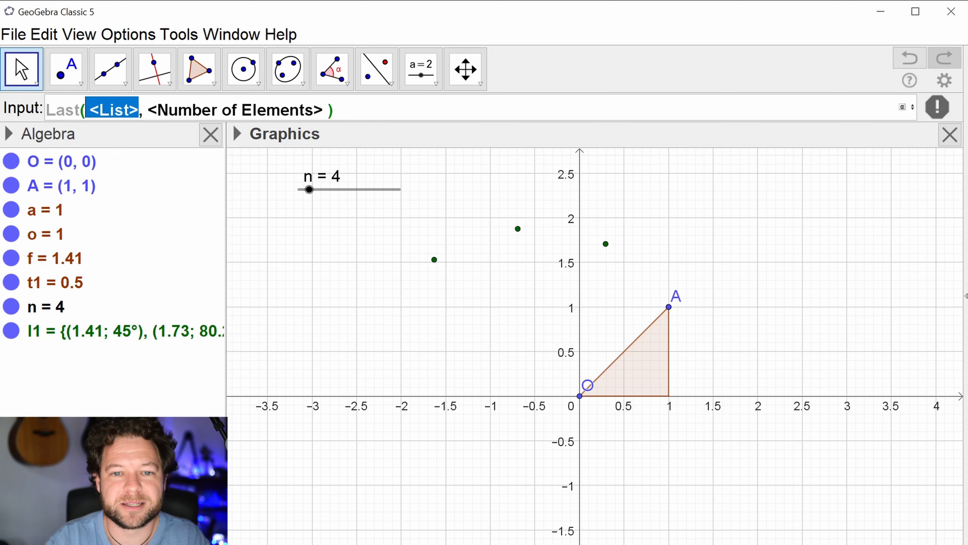
# Fill in the Last command with l1 as the list and the length of l1 minus 1 as the number of elements
pyautogui.write('l1')
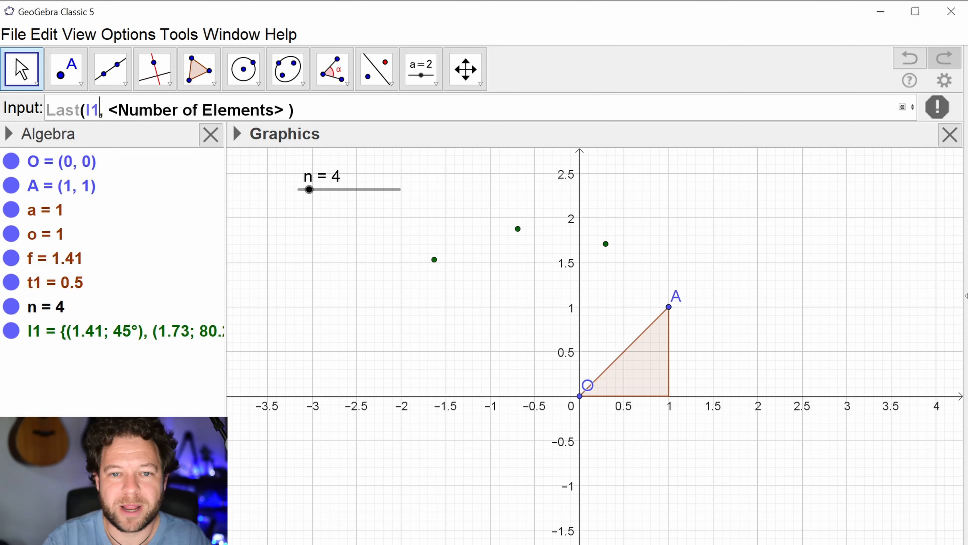
pyautogui.press('Tab')
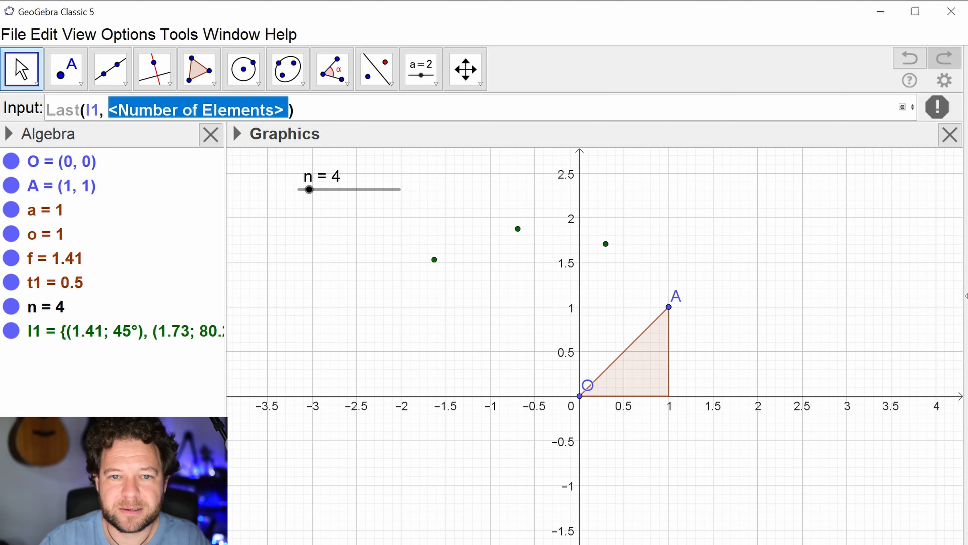
pyautogui.write('lenght')
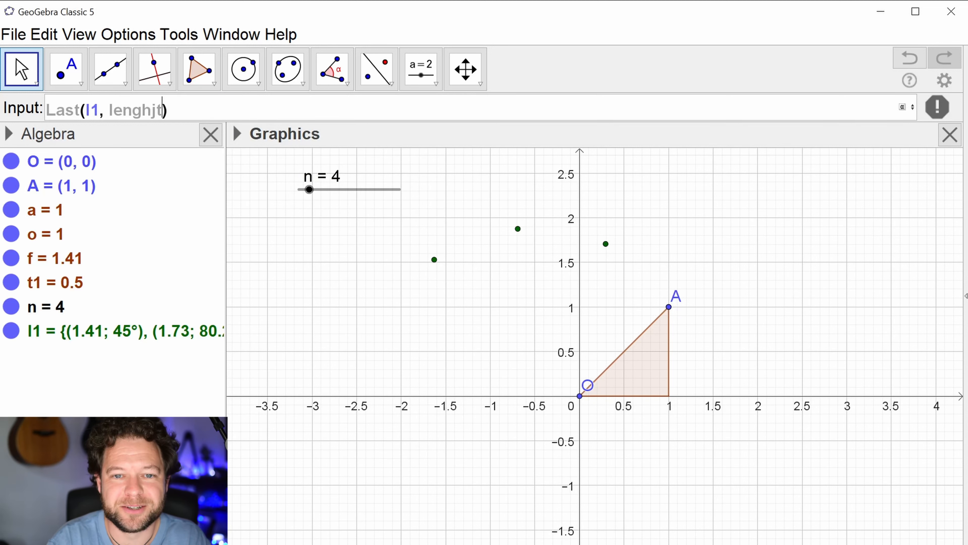
pyautogui.write('h(l1')
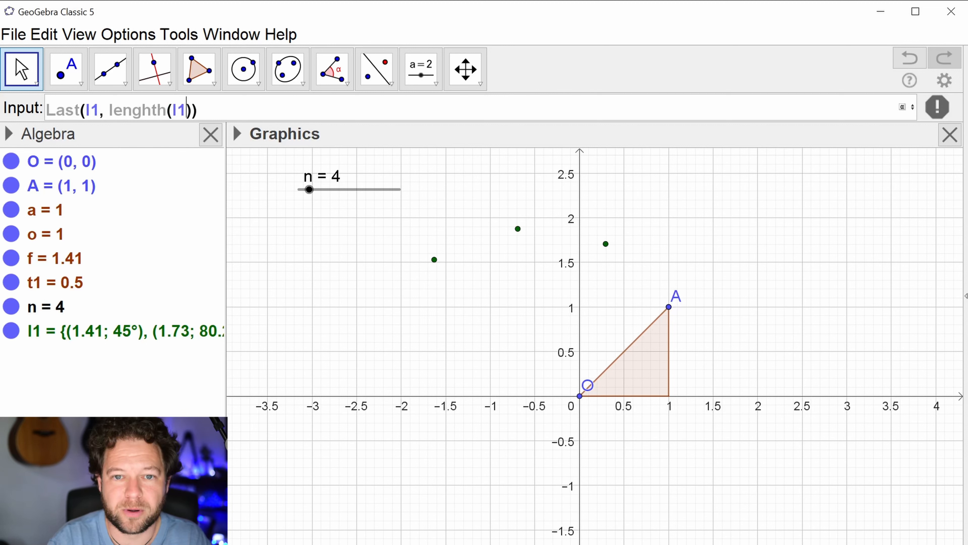
pyautogui.write(')-1')
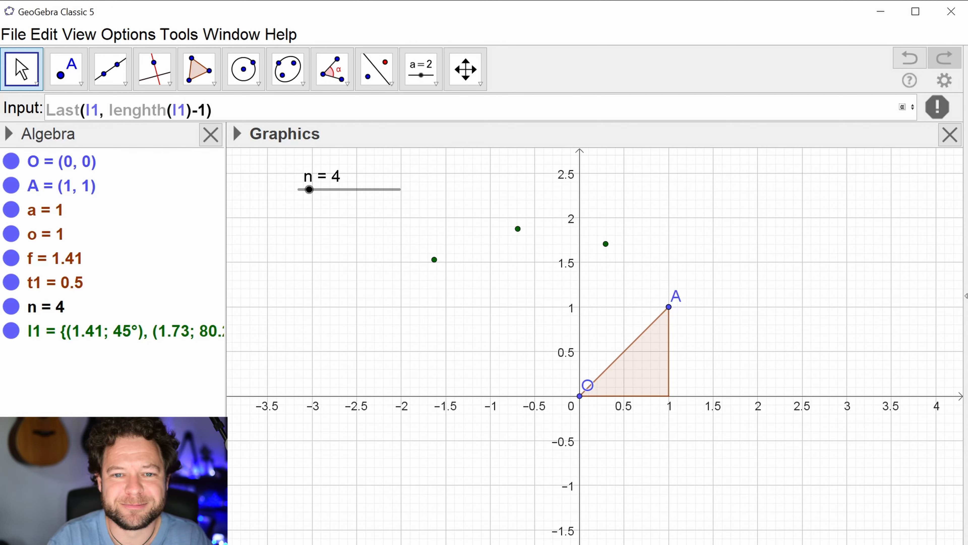
# Replace the length term in the Last command with n, giving n-1 elements, and create the list
pyautogui.press('Left')
pyautogui.press('Left')
pyautogui.hotkey('shift', 'Left')
pyautogui.hotkey('shift', 'Left')
pyautogui.hotkey('shift', 'Left')
pyautogui.hotkey('shift', 'Left')
pyautogui.hotkey('shift', 'Left')
pyautogui.hotkey('shift', 'Left')
pyautogui.hotkey('shift', 'Left')
pyautogui.hotkey('shift', 'Left')
pyautogui.hotkey('shift', 'Left')
pyautogui.hotkey('shift', 'Left')
pyautogui.hotkey('shift', 'Left')
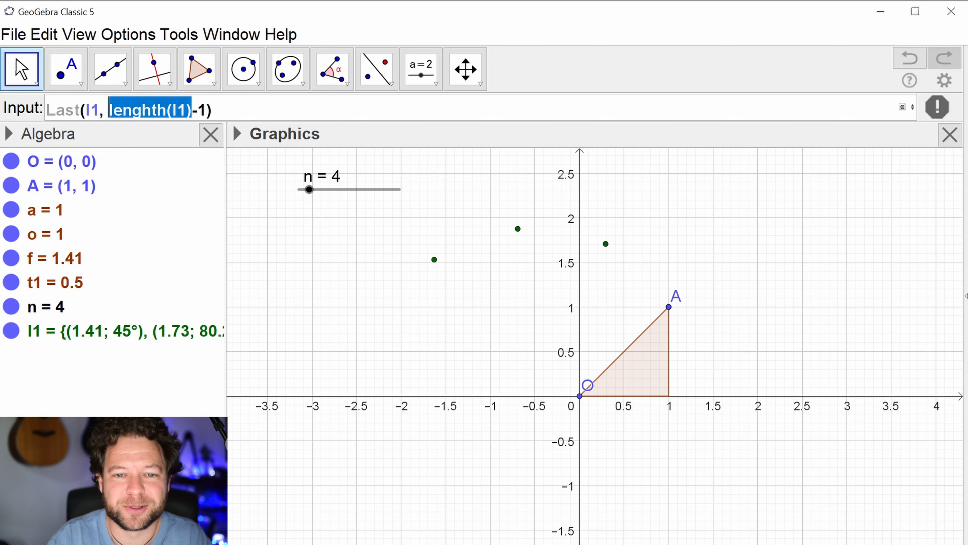
pyautogui.write('n')
pyautogui.press('Return')
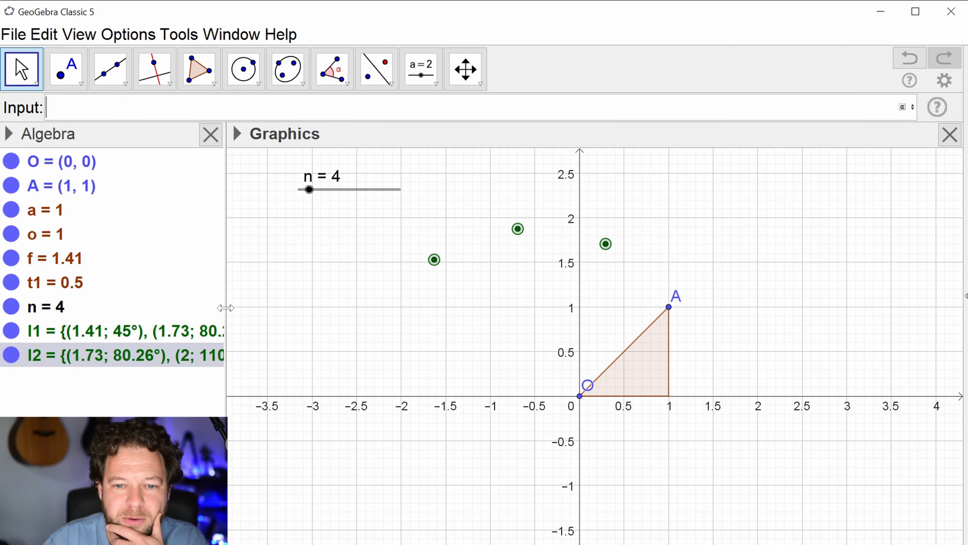
# Widen the Algebra view further and begin a Zip command with an expression, variables and lists
pyautogui.moveTo(227, 307); pyautogui.dragTo(311, 307)
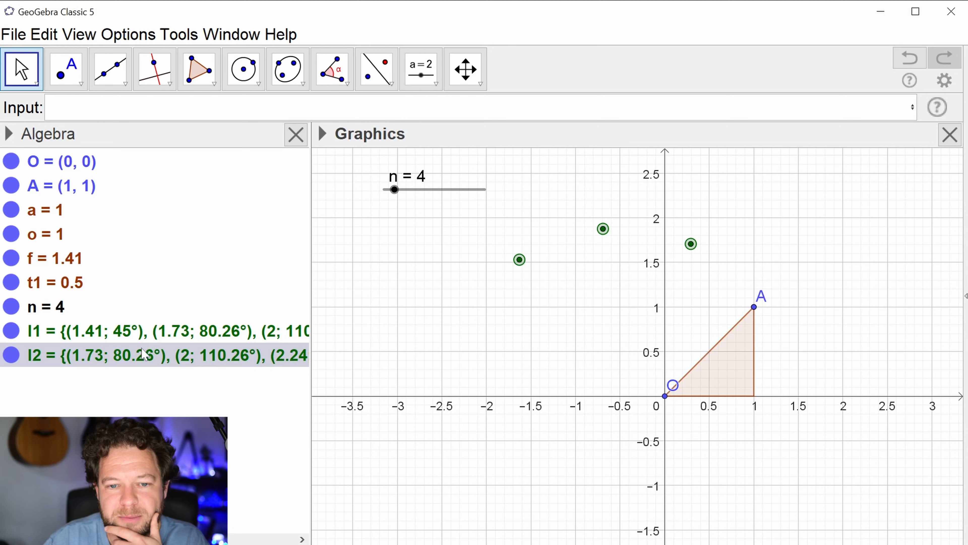
pyautogui.click(449, 314)
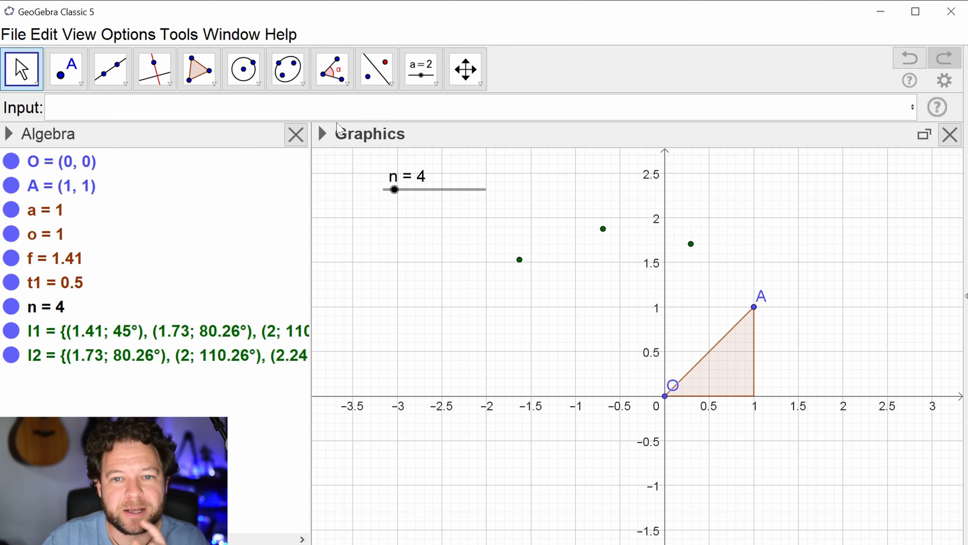
pyautogui.write('zip')
pyautogui.press('Return')
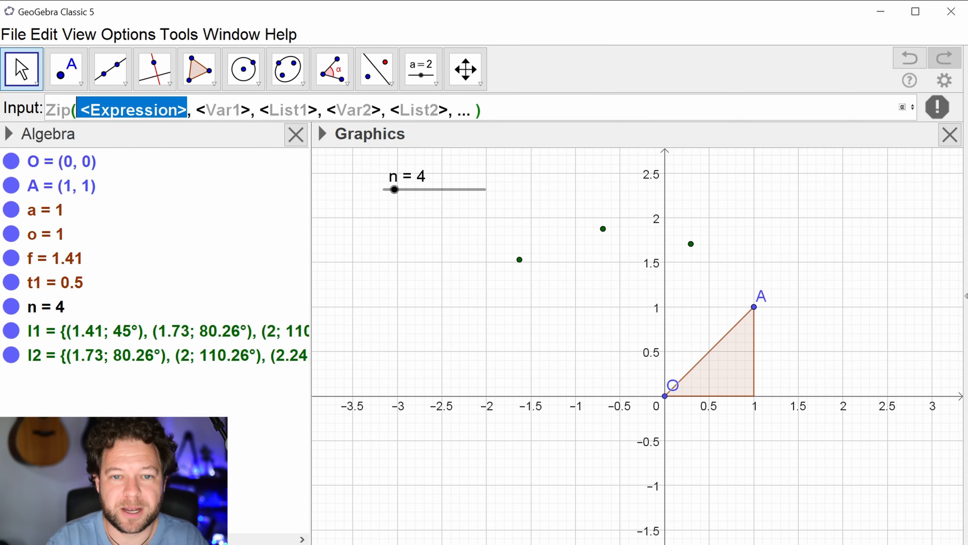
# Enter a Polygon command with the points O, P and Q as the expression of the Zip command
pyautogui.write('polygon')
pyautogui.press('Down')
pyautogui.press('Return')
pyautogui.write('O, ..., <Point')
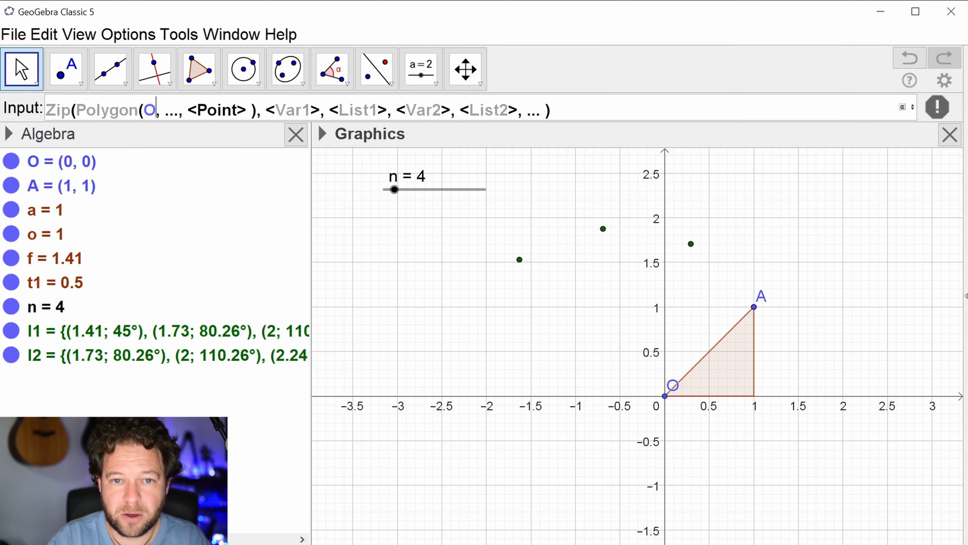
pyautogui.press('Tab')
pyautogui.write('p')
pyautogui.press('BackSpace')
pyautogui.write('P')
pyautogui.press('Tab')
pyautogui.write('Q')
# Assign P to list l1 and Q to list l2 in the Zip command, remove the leftover placeholder and create the triangles
pyautogui.press('Tab')
pyautogui.write('P')
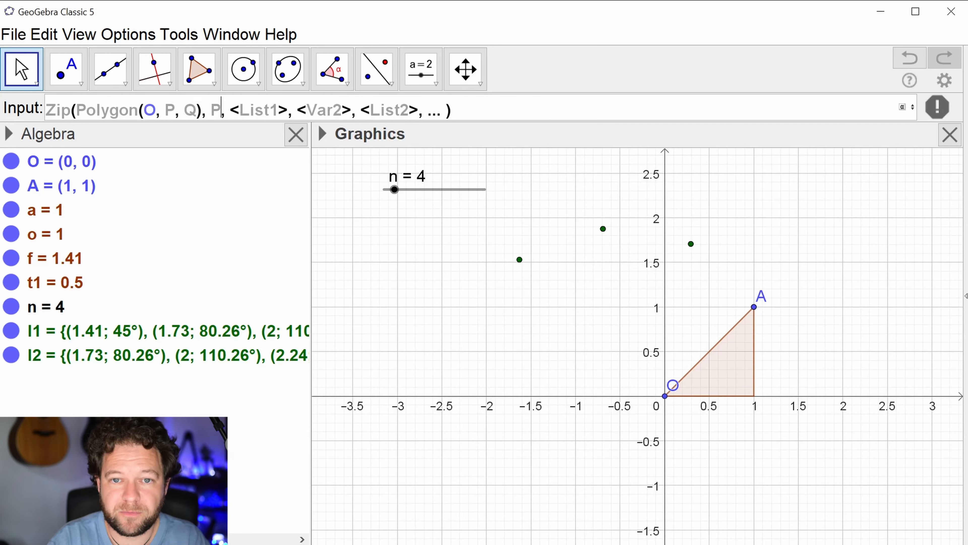
pyautogui.press('Tab')
pyautogui.write('l1')
pyautogui.press('Tab')
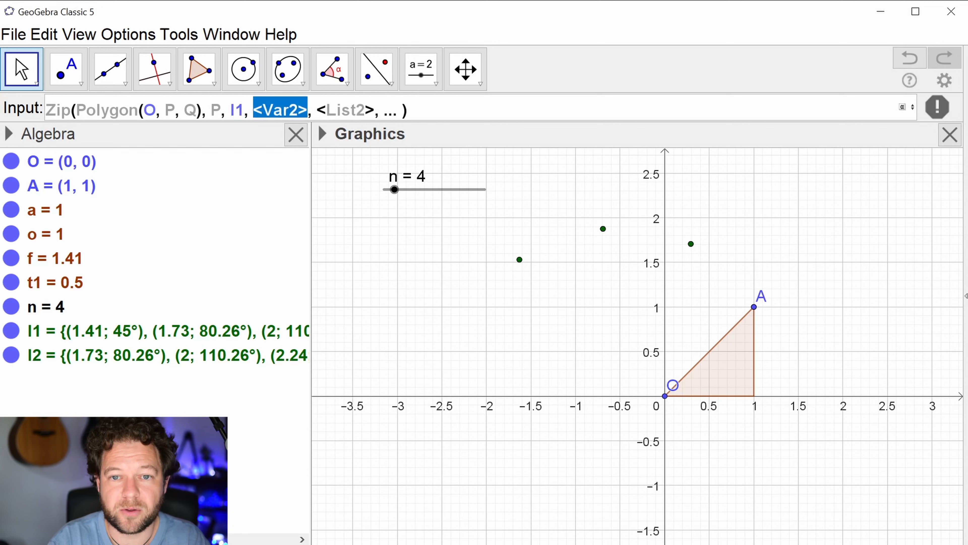
pyautogui.write('Q')
pyautogui.press('Tab')
pyautogui.write('l2')
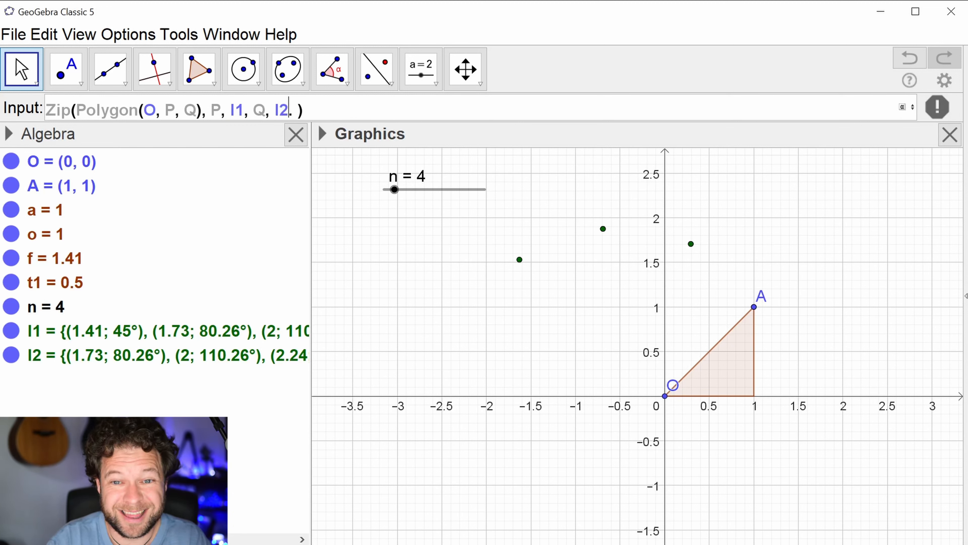
pyautogui.press('Delete')
pyautogui.press('Return')
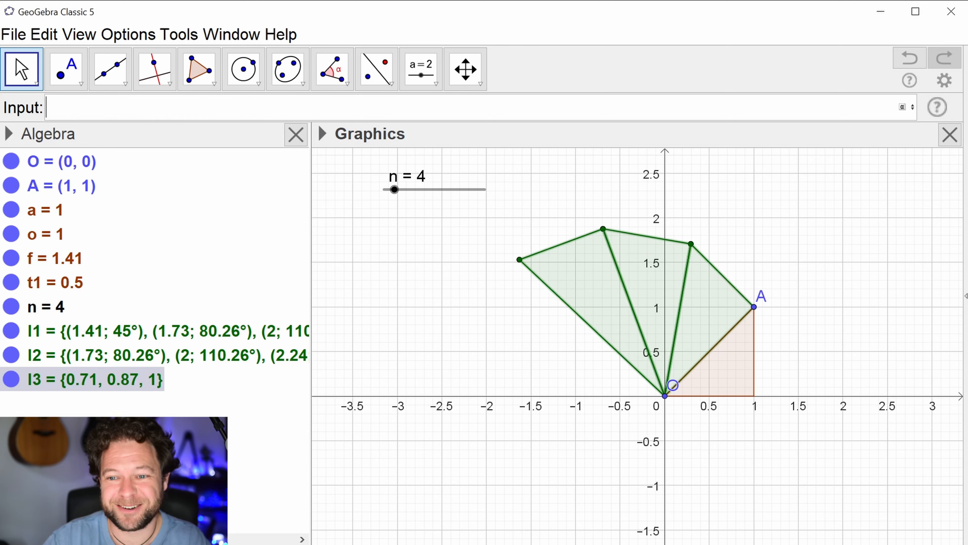
# Raise slider n to 7 and inspect the definitions of lists l1, l3 and l2
pyautogui.moveTo(395, 191); pyautogui.dragTo(407, 219)
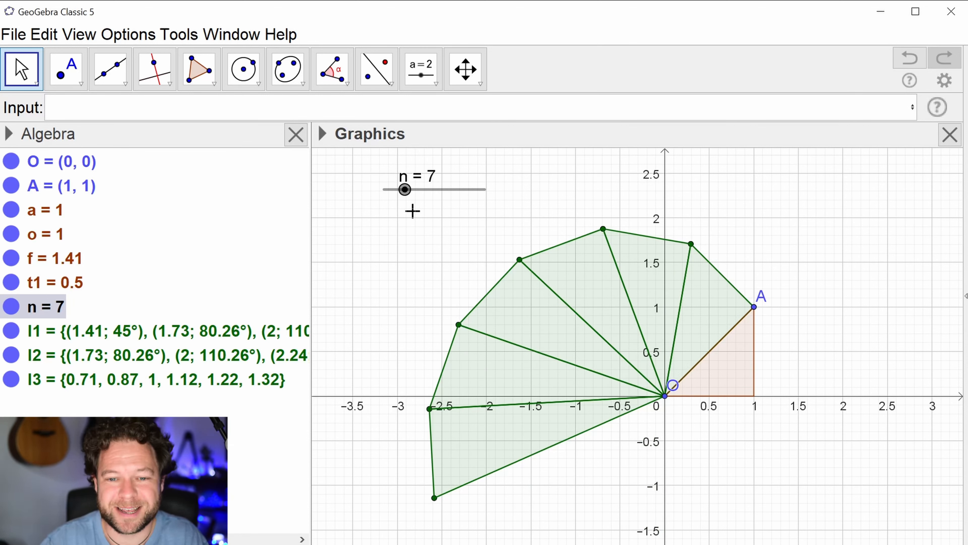
pyautogui.doubleClick(202, 334)
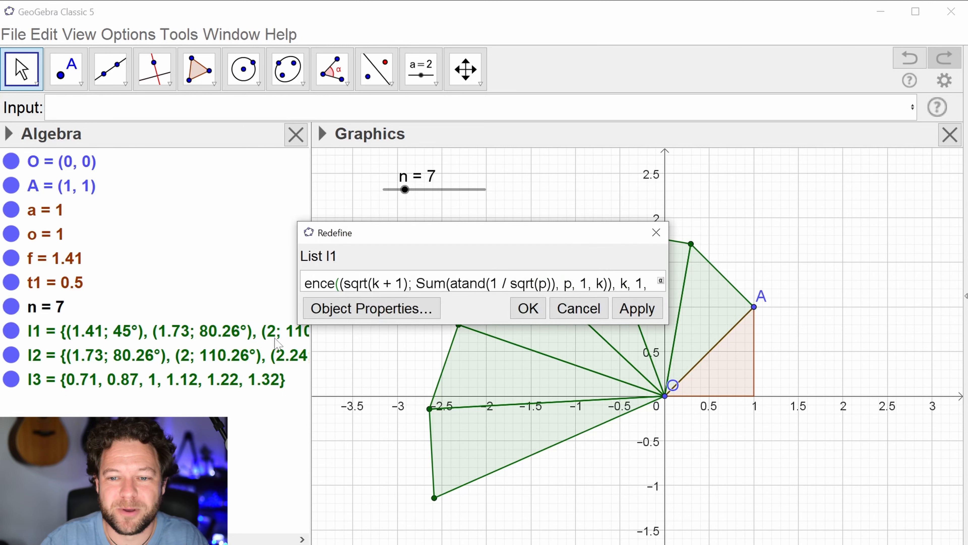
pyautogui.press('Return')
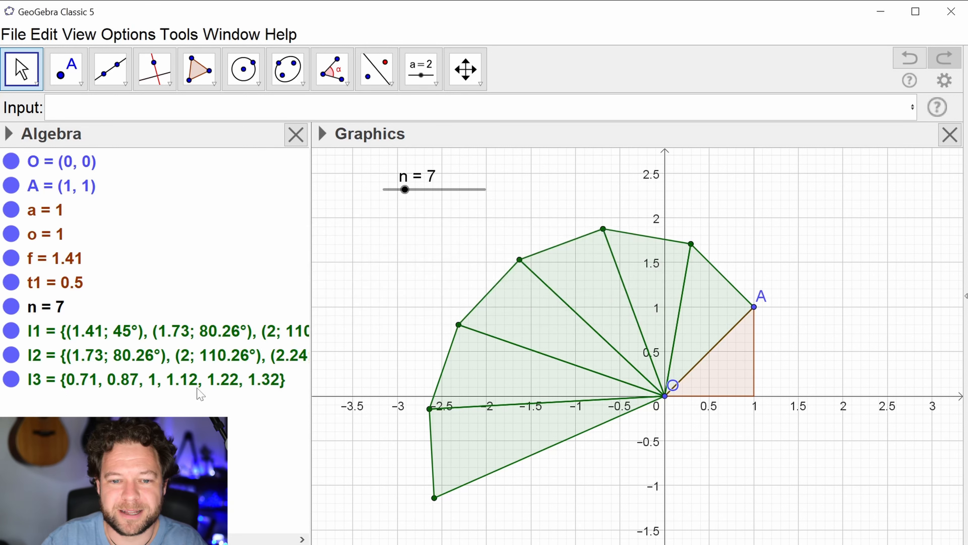
pyautogui.doubleClick(158, 387)
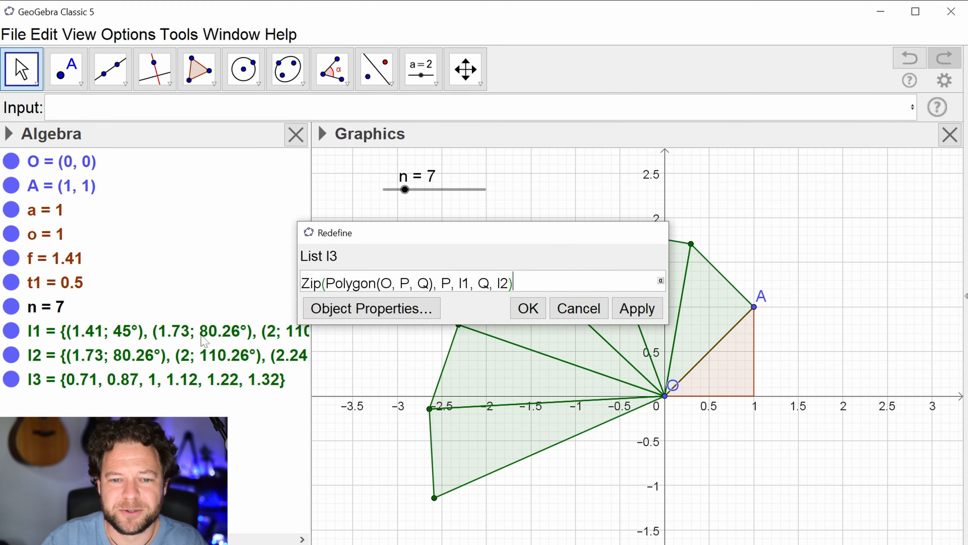
pyautogui.press('Return')
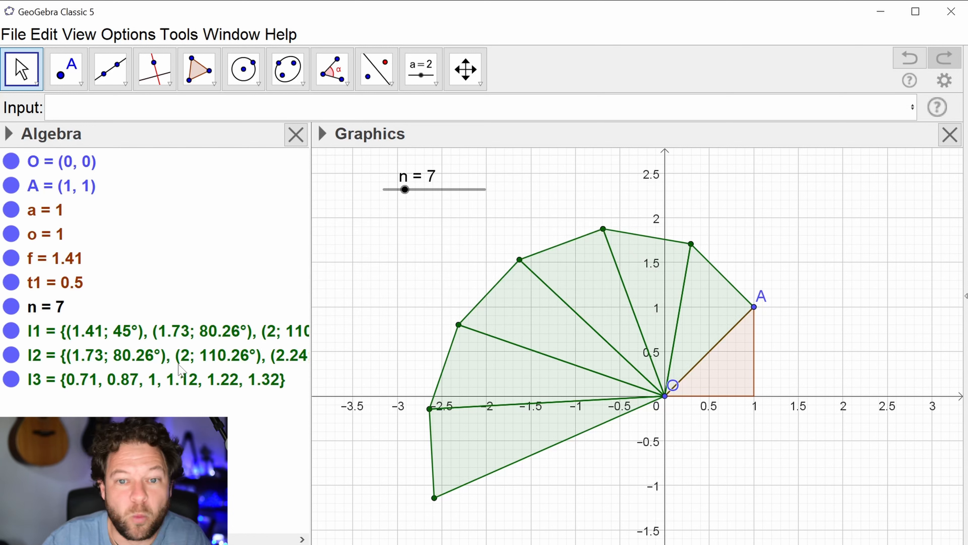
pyautogui.click(183, 358)
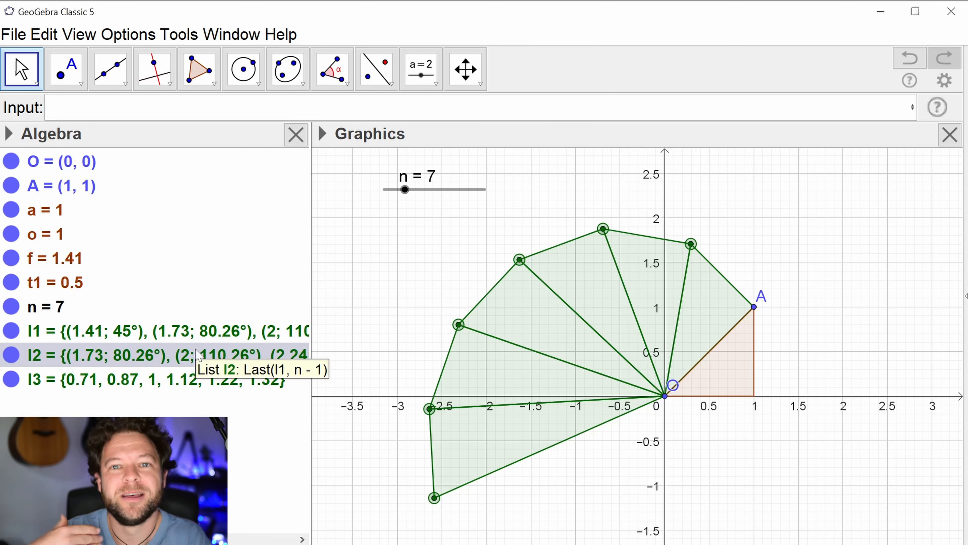
pyautogui.click(368, 259)
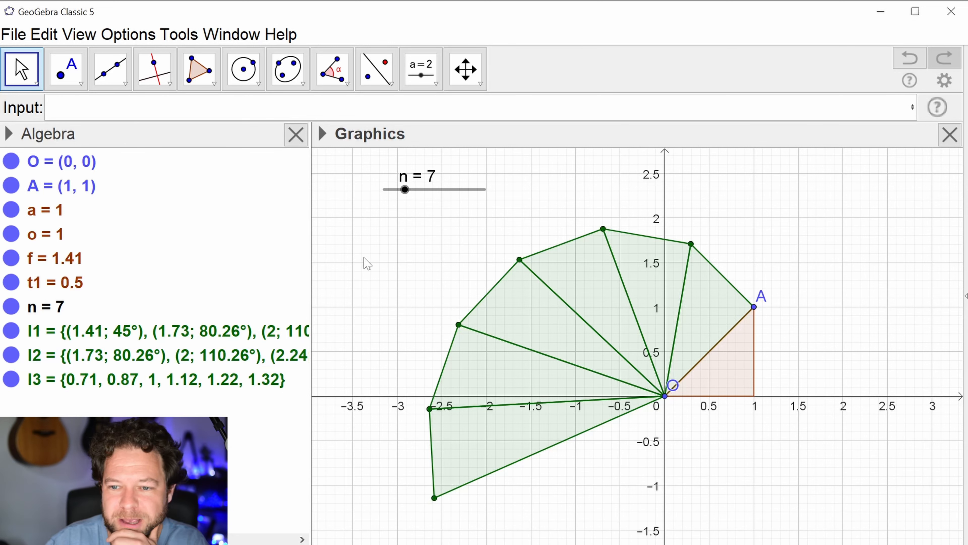
# Set slider n to 9 to extend the spiral
pyautogui.moveTo(405, 311); pyautogui.dragTo(377, 287)
pyautogui.moveTo(405, 190); pyautogui.dragTo(412, 190)
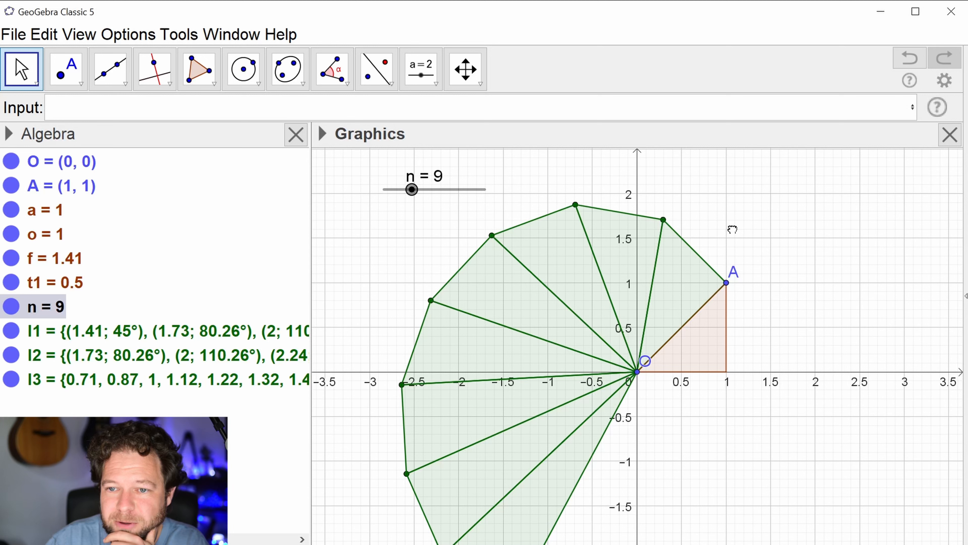
# Try to draw a segment from O to the spiral vertex following A, and undo it
pyautogui.click(110, 69)
pyautogui.click(160, 145)
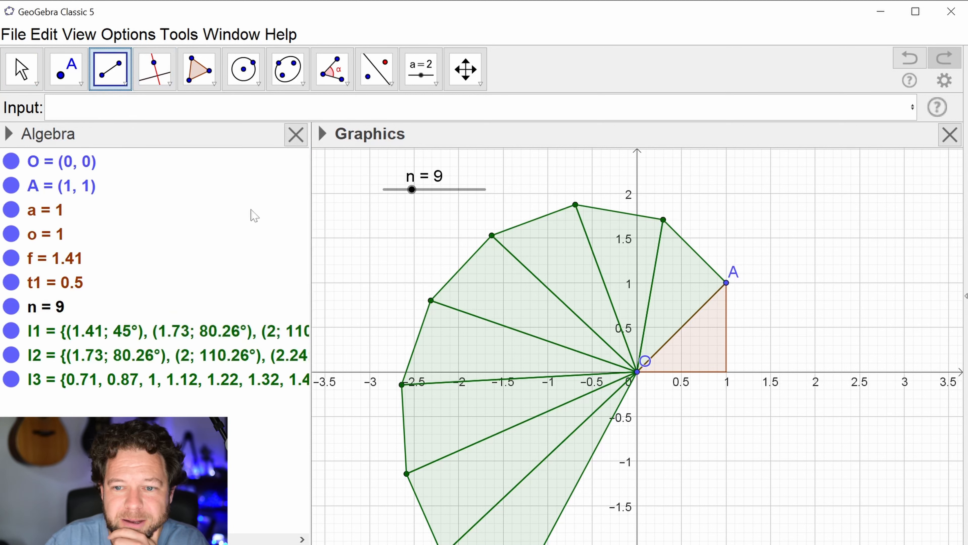
pyautogui.click(638, 372)
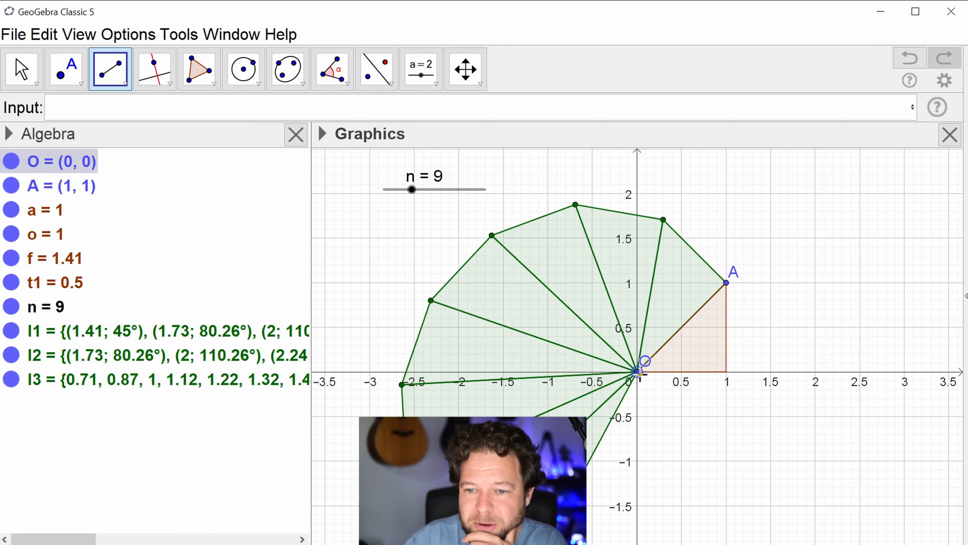
pyautogui.click(666, 221)
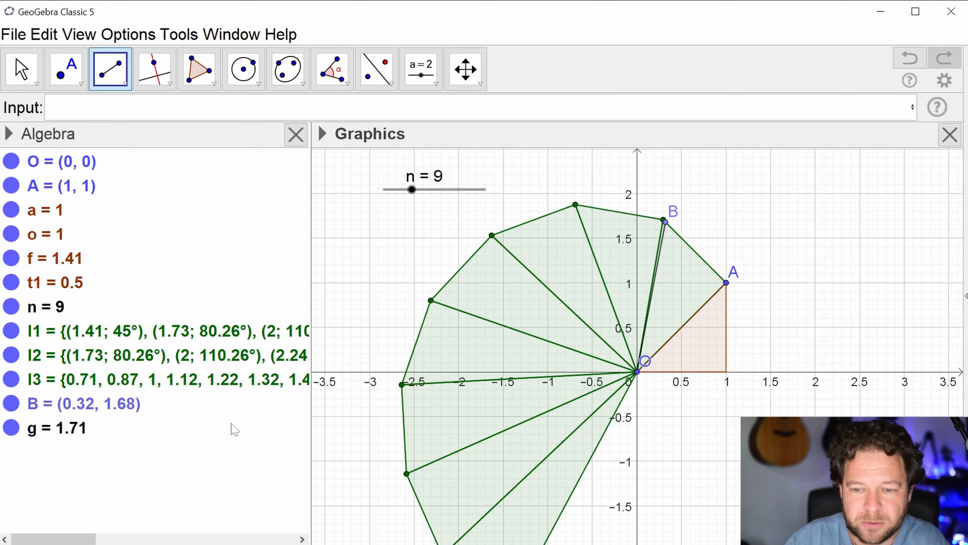
pyautogui.hotkey('ctrl', 'z')
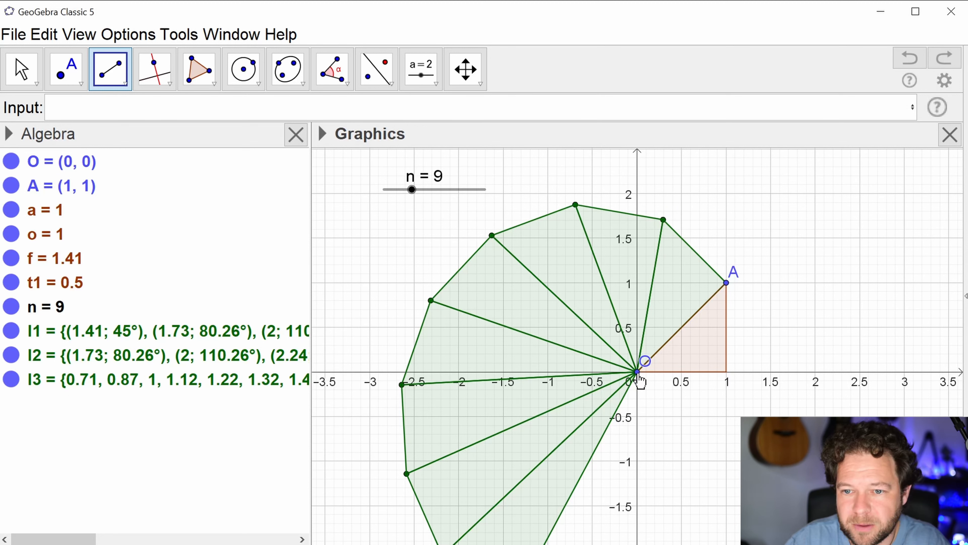
# Draw a segment from O to the spiral vertex following A and evaluate sqrt(3) to compare with its length
pyautogui.click(663, 220)
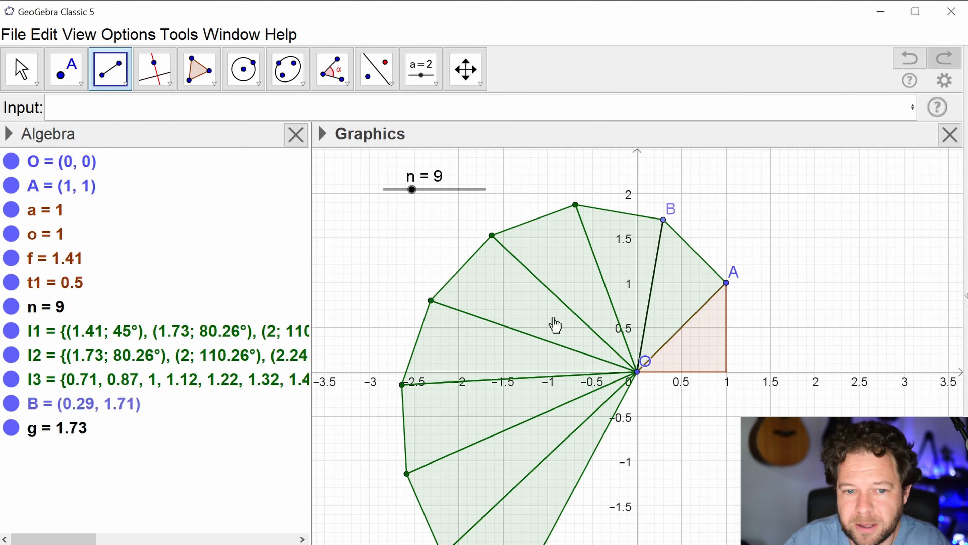
pyautogui.write('sq')
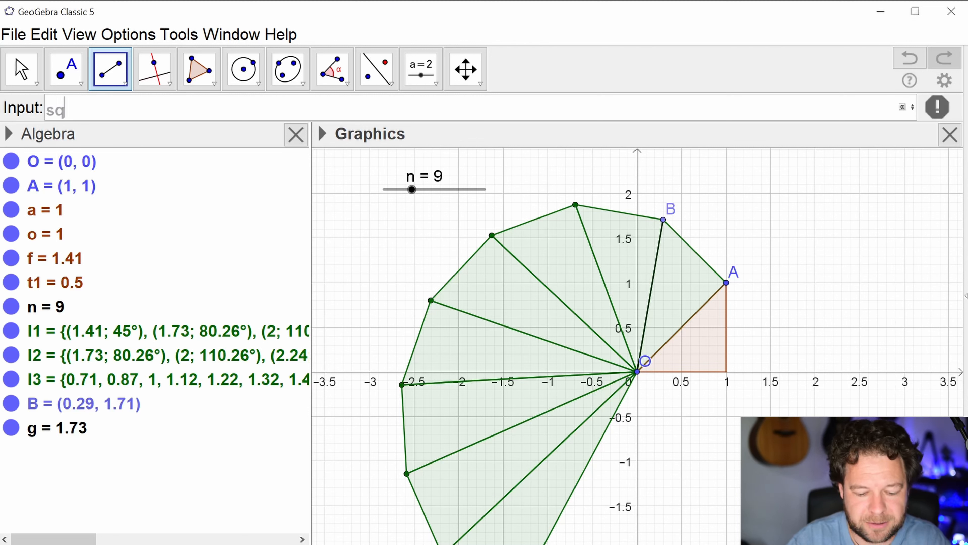
pyautogui.write('rt(3')
pyautogui.press('Return')
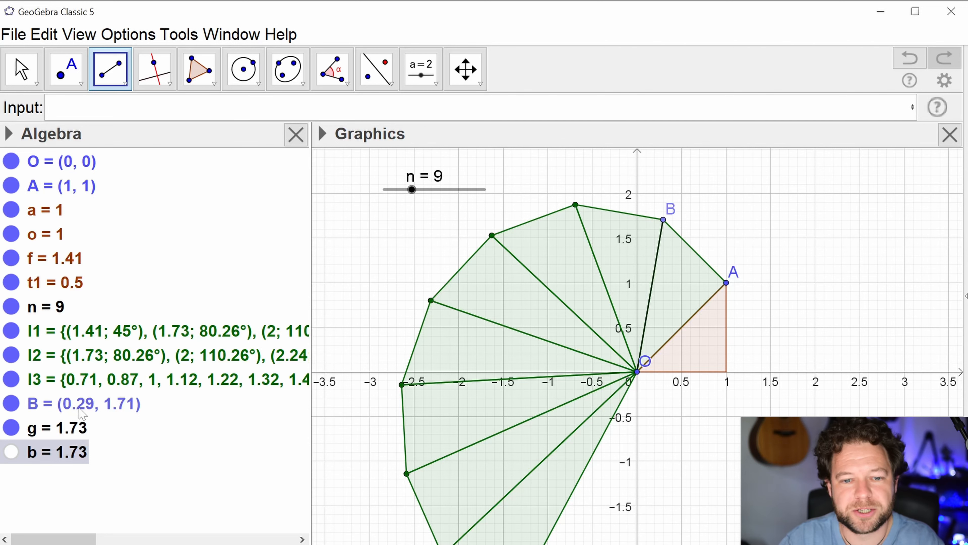
pyautogui.press('Escape')
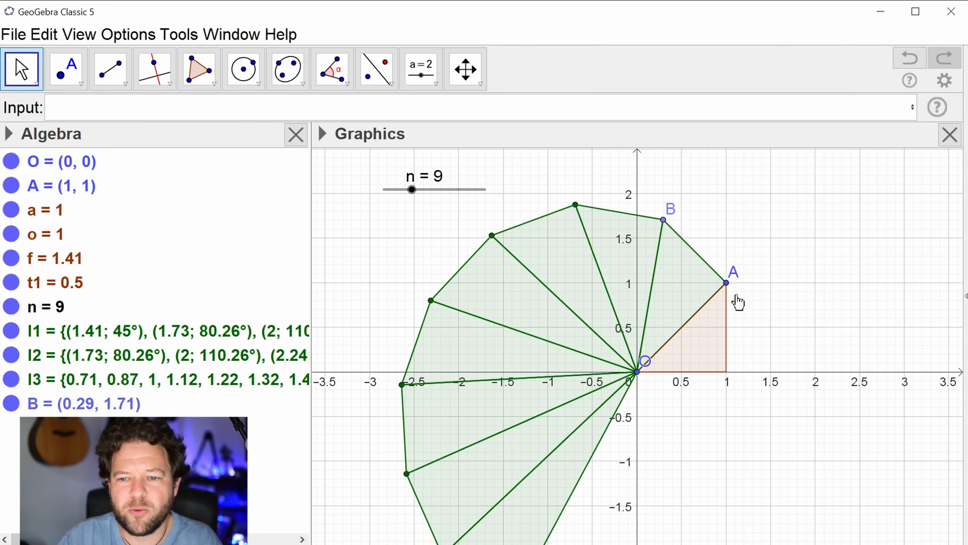
# Lower slider n to 6 and set the slider's maximum to 200
pyautogui.scroll(-3, 770, 291)
pyautogui.moveTo(788, 302); pyautogui.dragTo(764, 299)
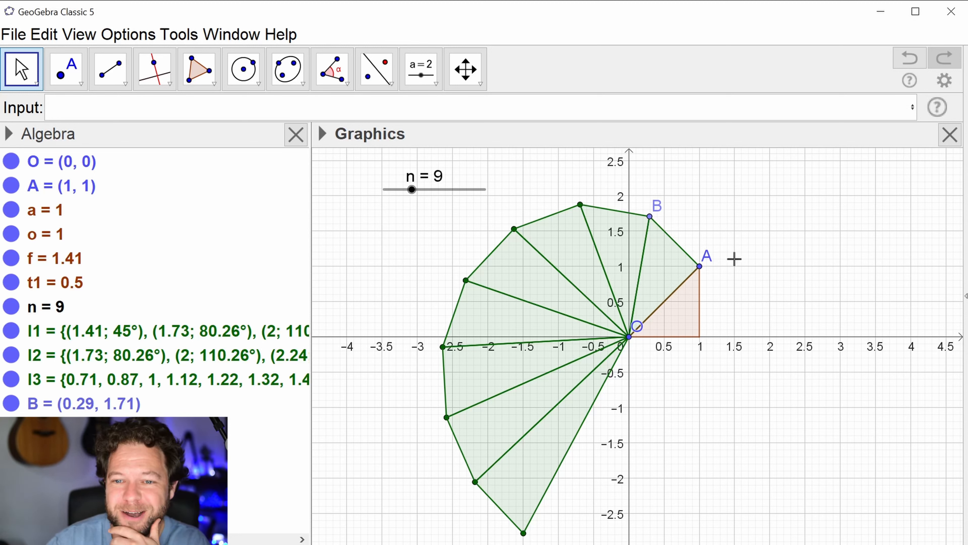
pyautogui.moveTo(412, 190)
pyautogui.mouseDown()
pyautogui.moveTo(460, 206)
pyautogui.moveTo(567, 210)
pyautogui.moveTo(400, 190)
pyautogui.mouseUp()
pyautogui.rightClick(400, 190)
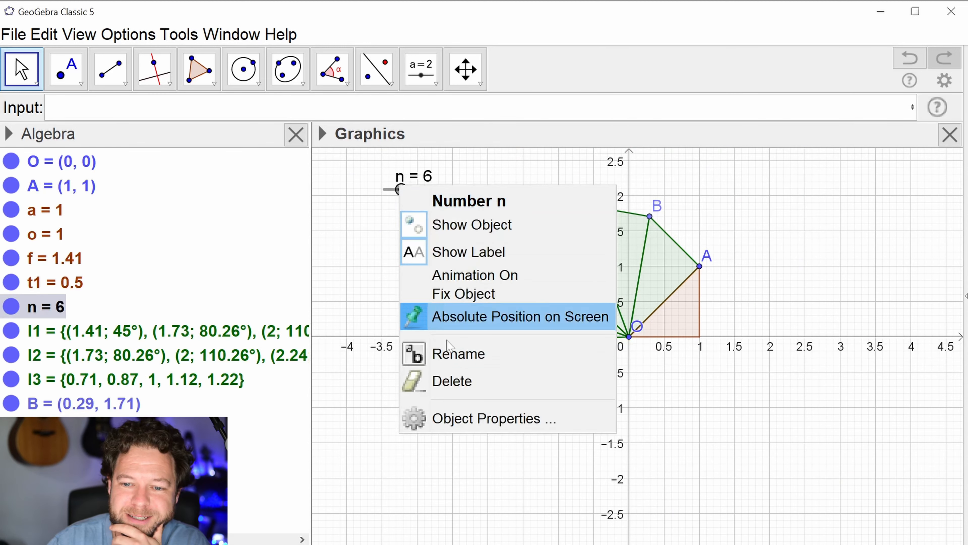
pyautogui.click(461, 417)
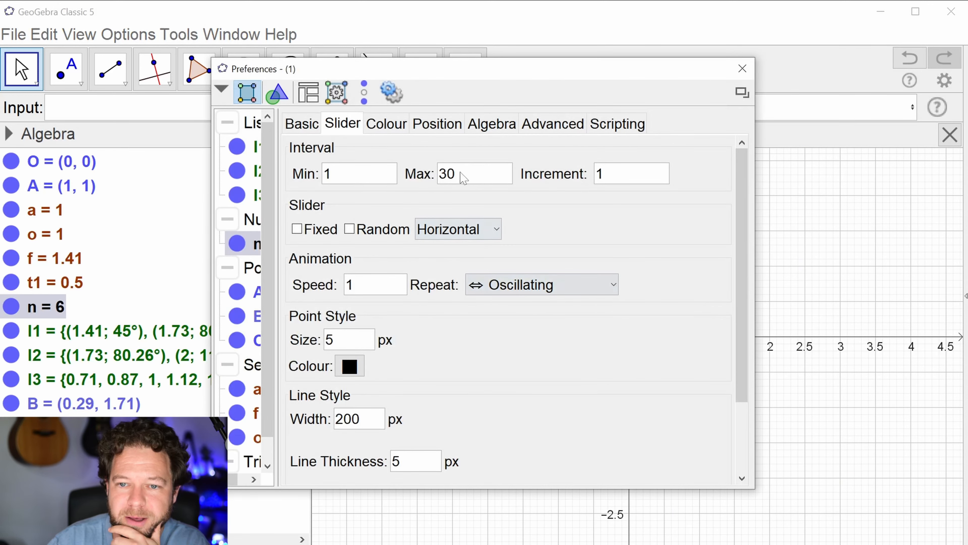
pyautogui.moveTo(463, 177); pyautogui.dragTo(415, 181)
pyautogui.write('200')
pyautogui.press('Return')
pyautogui.click(741, 69)
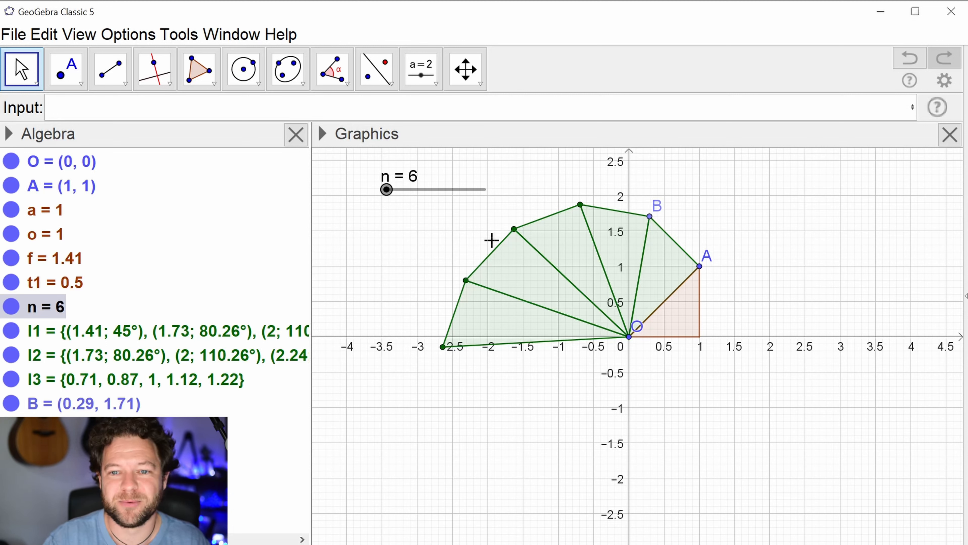
# Animate slider n and watch the spiral grow over several turns
pyautogui.scroll(-5, 411, 251)
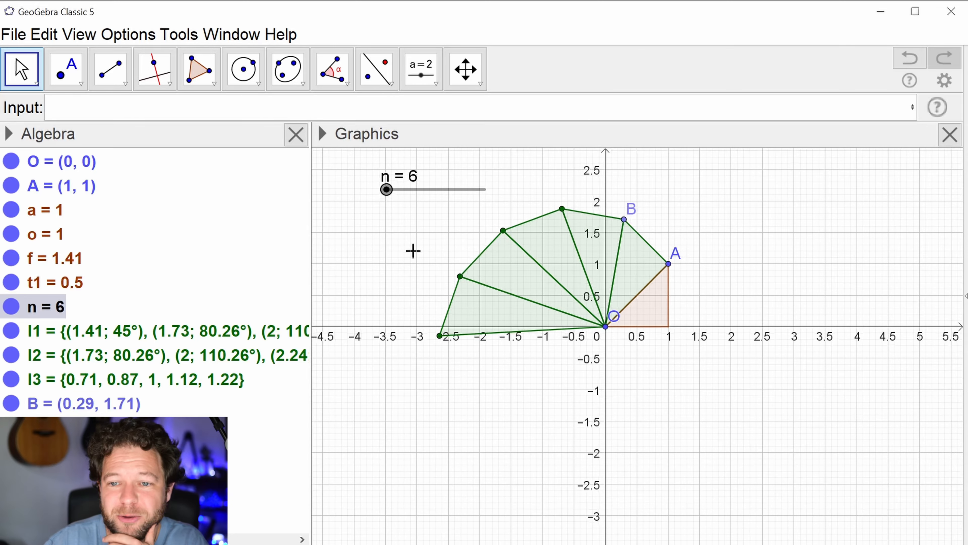
pyautogui.moveTo(400, 253); pyautogui.dragTo(425, 271)
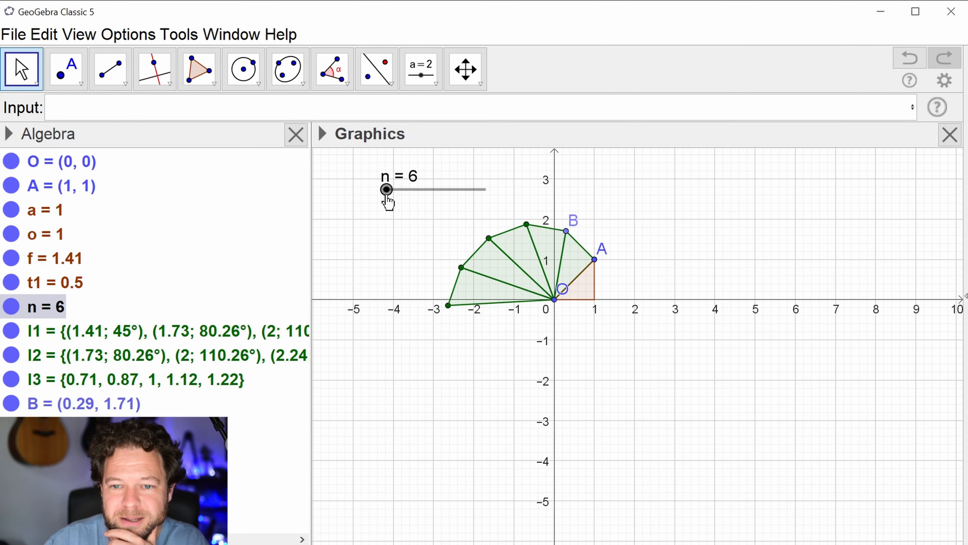
pyautogui.click(385, 195)
pyautogui.rightClick(385, 193)
pyautogui.click(442, 281)
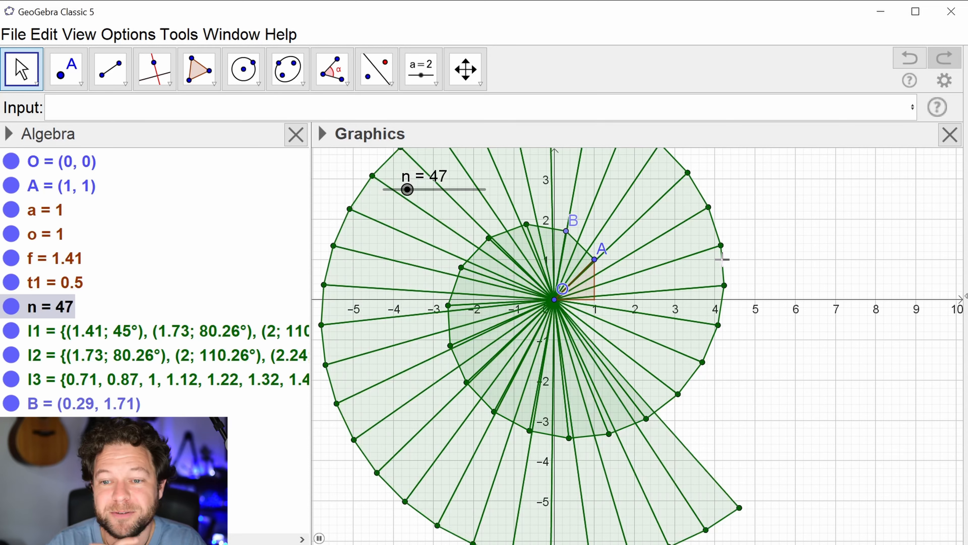
pyautogui.scroll(-1, 808, 333)
pyautogui.scroll(-3, 808, 333)
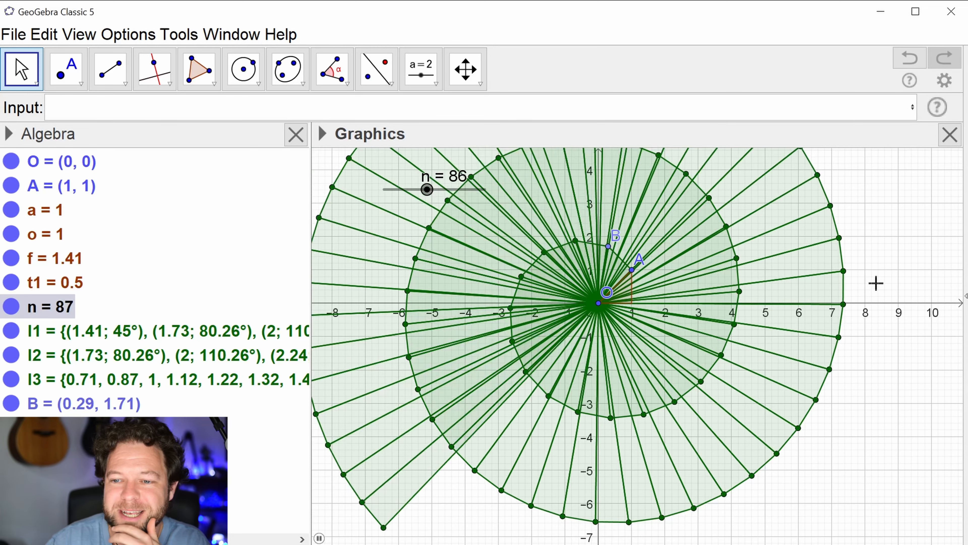
pyautogui.moveTo(884, 218); pyautogui.dragTo(887, 259)
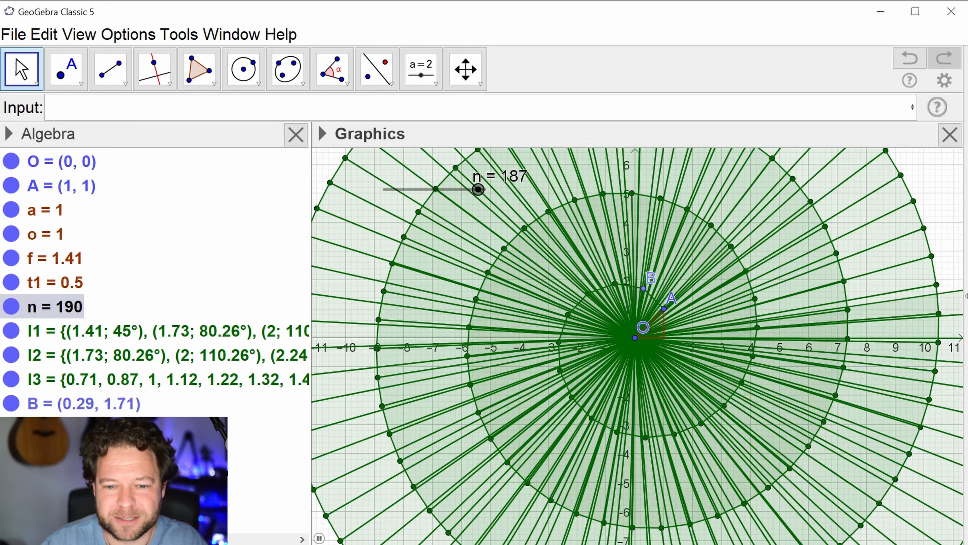
# Pause the slider animation and set n to 12
pyautogui.click(319, 538)
pyautogui.moveTo(482, 191); pyautogui.dragTo(389, 190)
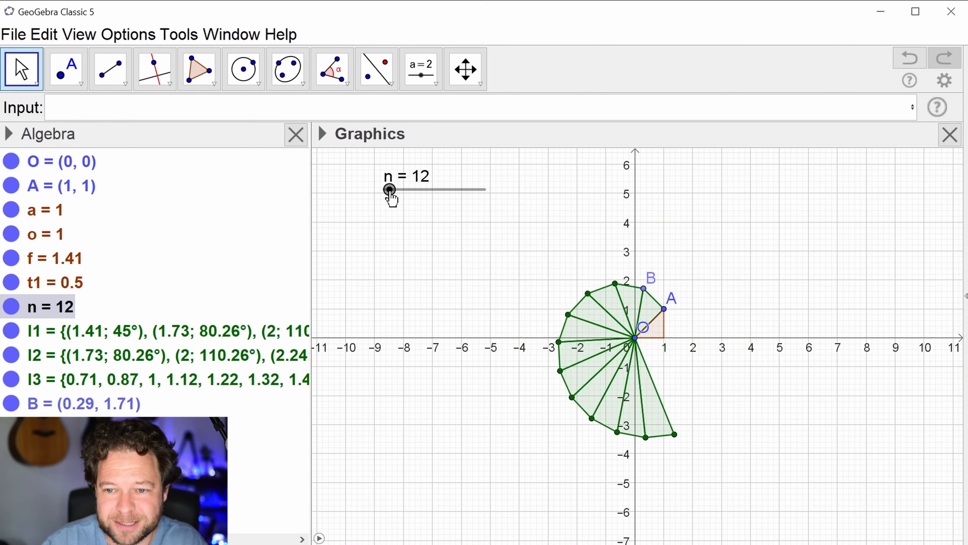
pyautogui.scroll(5, 713, 275)
pyautogui.moveTo(703, 313); pyautogui.dragTo(740, 286)
pyautogui.scroll(3, 766, 264)
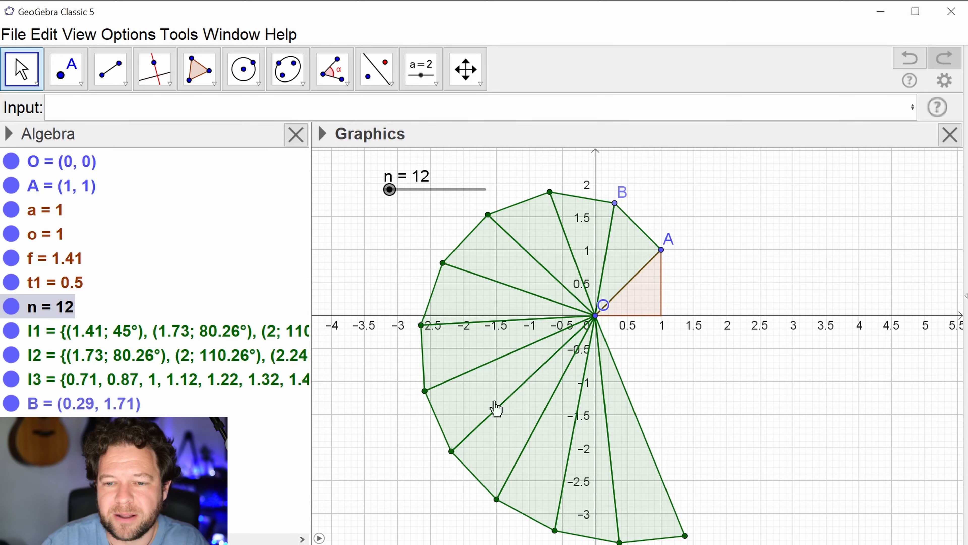
pyautogui.moveTo(713, 300); pyautogui.dragTo(714, 296)
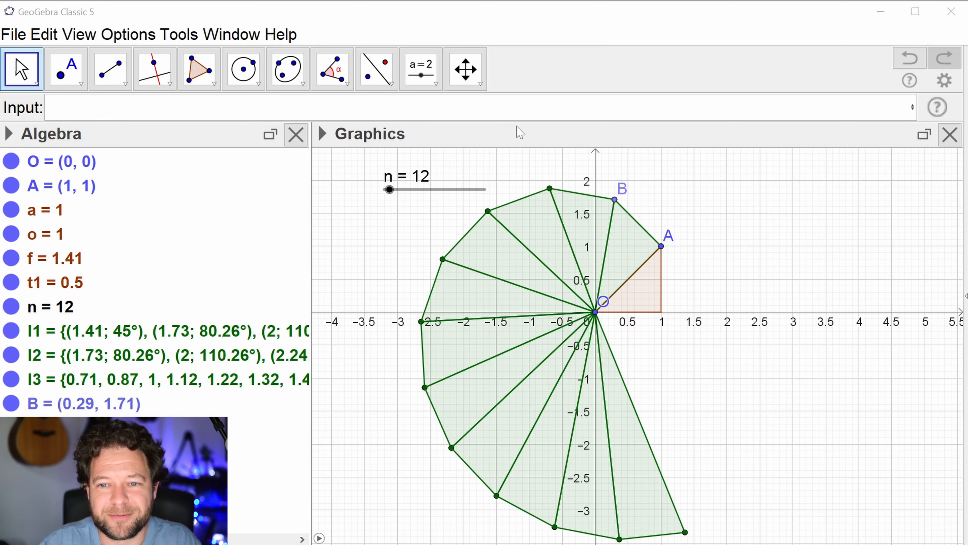
# Look up the Text command among the text commands in the input help
pyautogui.click(495, 108)
pyautogui.write('text')
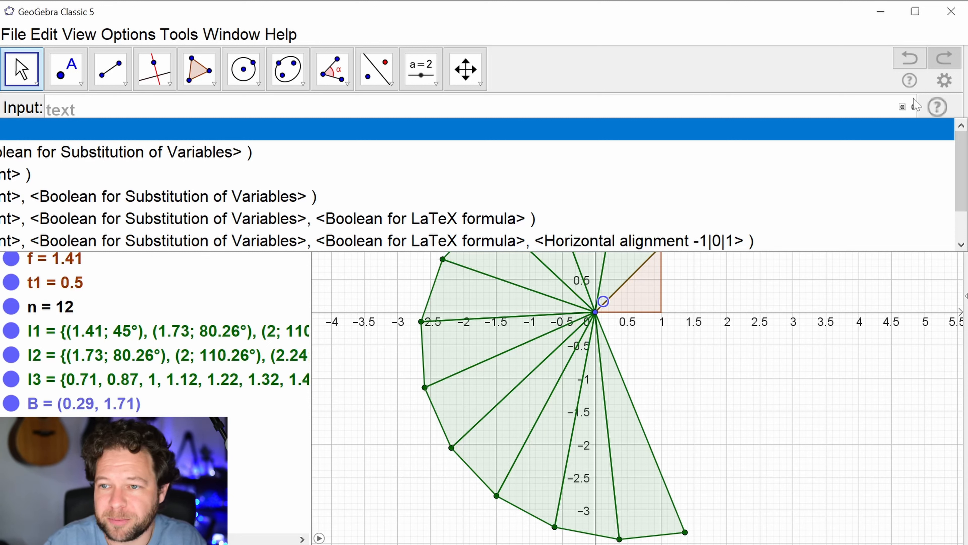
pyautogui.click(938, 108)
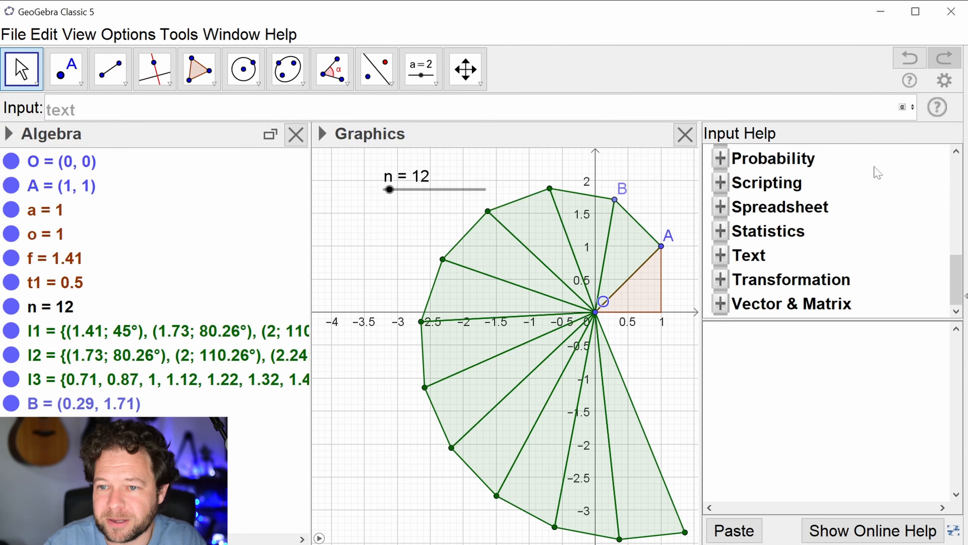
pyautogui.click(720, 256)
pyautogui.scroll(-3, 778, 229)
pyautogui.scroll(-3, 777, 231)
pyautogui.click(735, 172)
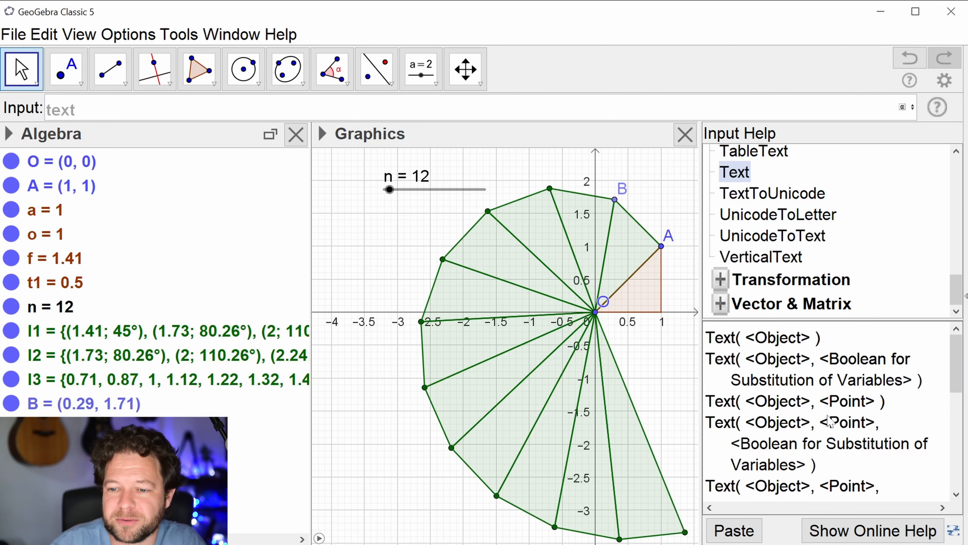
# Examine the Text command's syntax variants, including the LaTeX and alignment arguments, and close the input help
pyautogui.scroll(-5, 835, 420)
pyautogui.scroll(5, 835, 438)
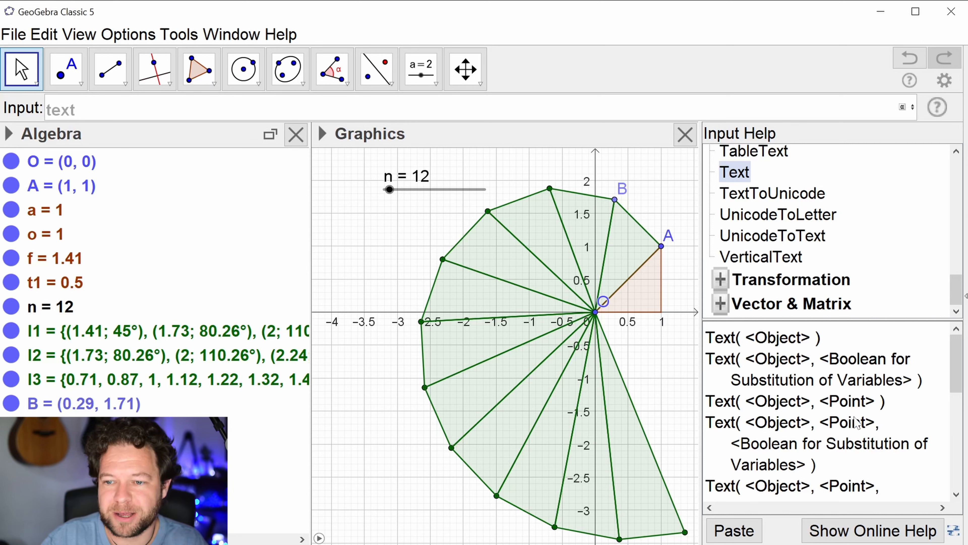
pyautogui.press('Escape')
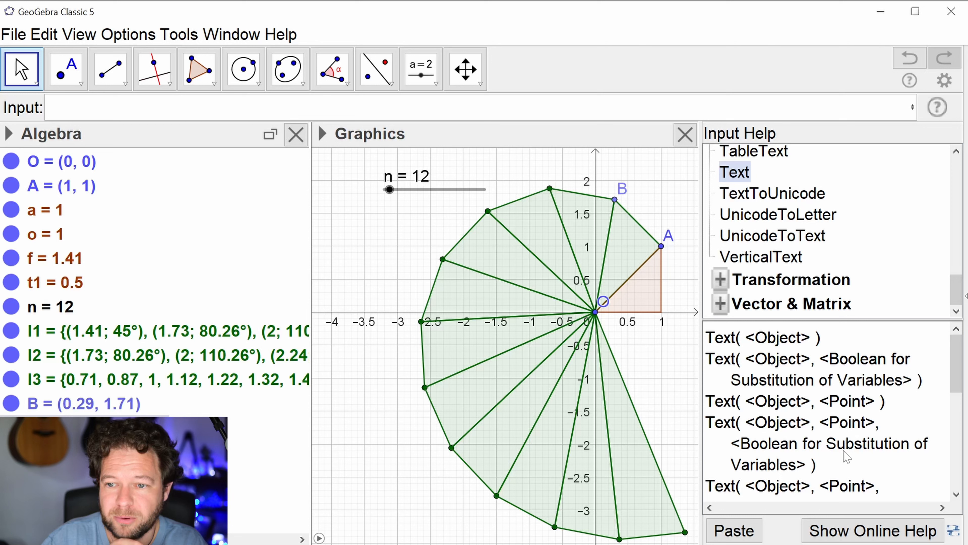
pyautogui.scroll(-1, 841, 456)
pyautogui.scroll(-1, 837, 481)
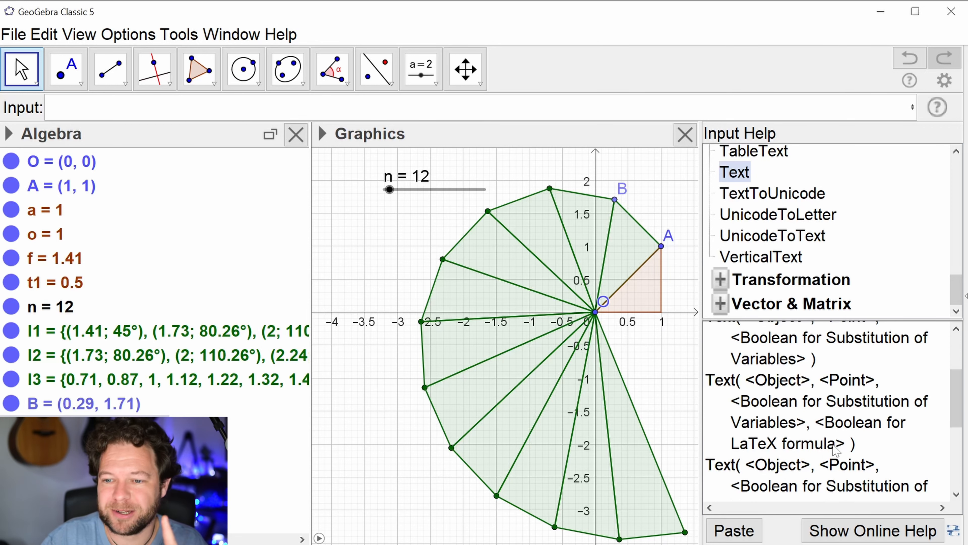
pyautogui.scroll(-1, 835, 450)
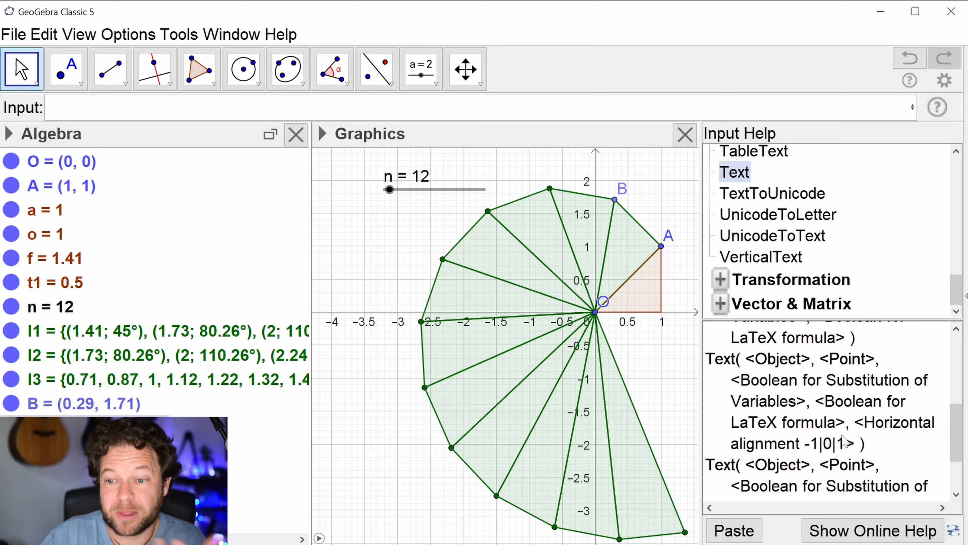
pyautogui.scroll(-1, 844, 441)
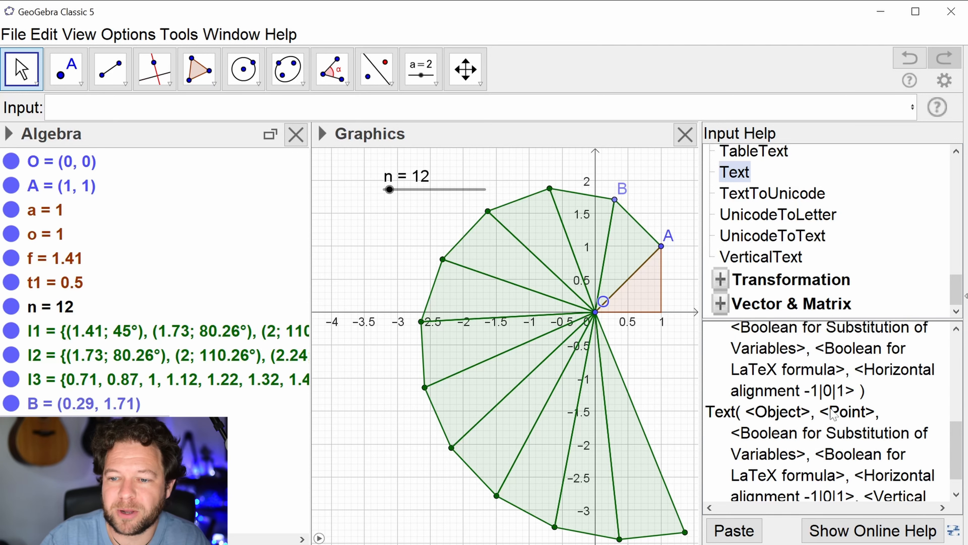
pyautogui.scroll(-1, 842, 450)
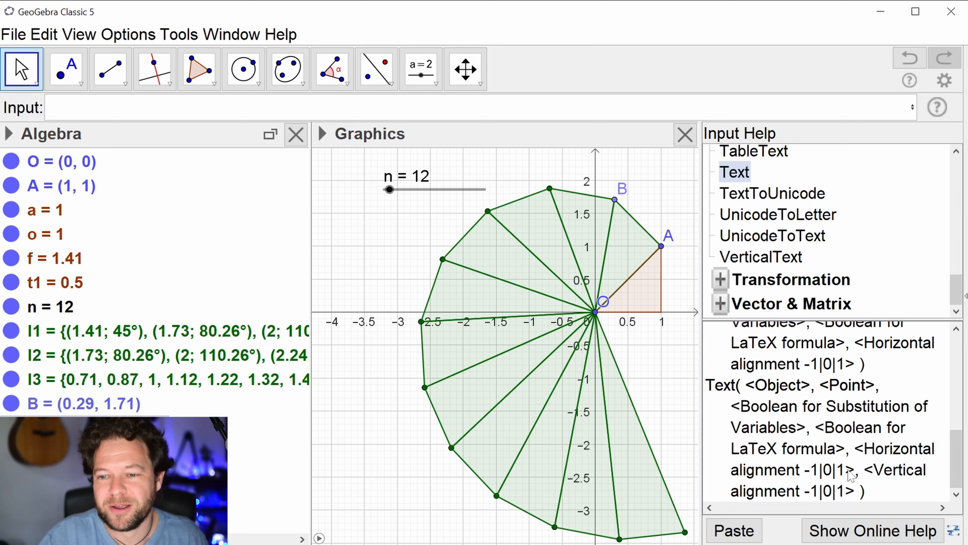
pyautogui.scroll(5, 850, 475)
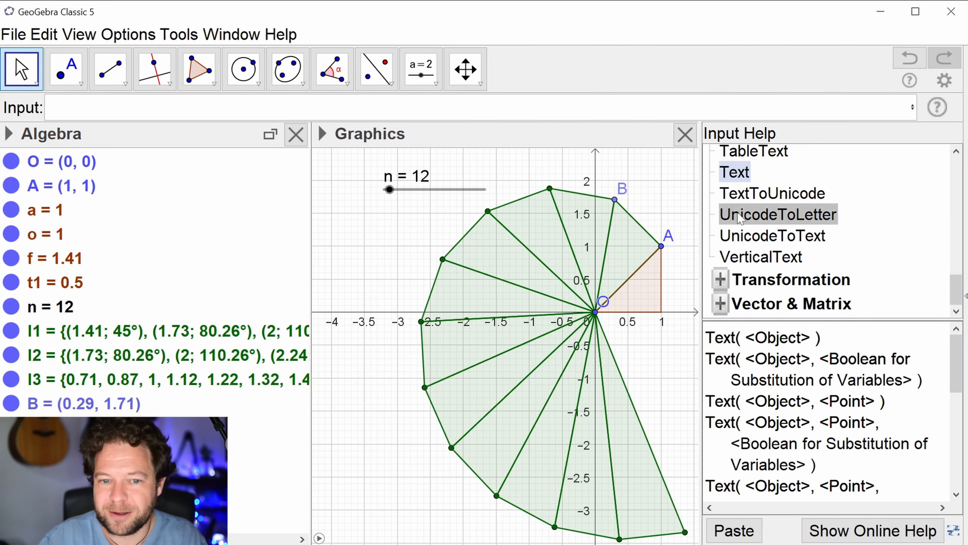
pyautogui.click(939, 111)
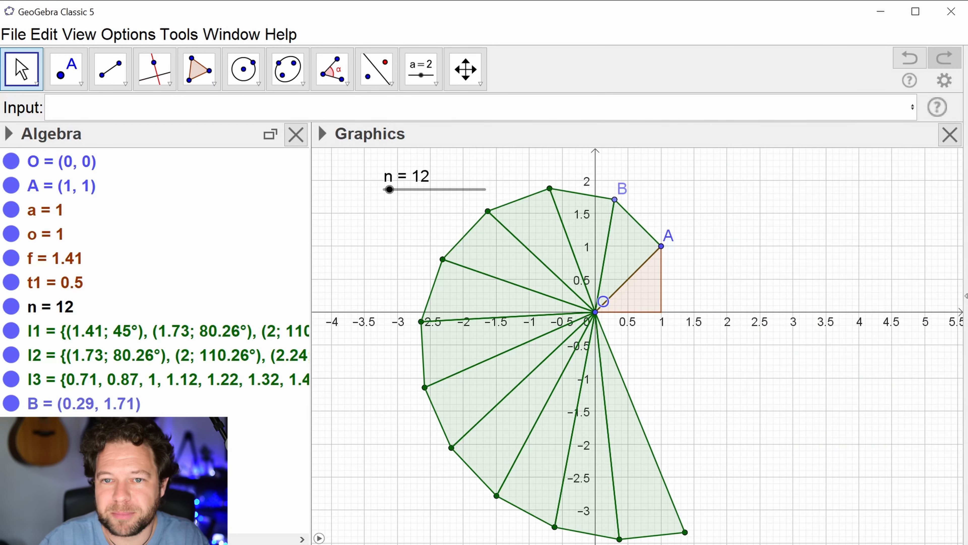
# Insert the Text command template with object, point, variable substitution and LaTeX formula arguments
pyautogui.write('text')
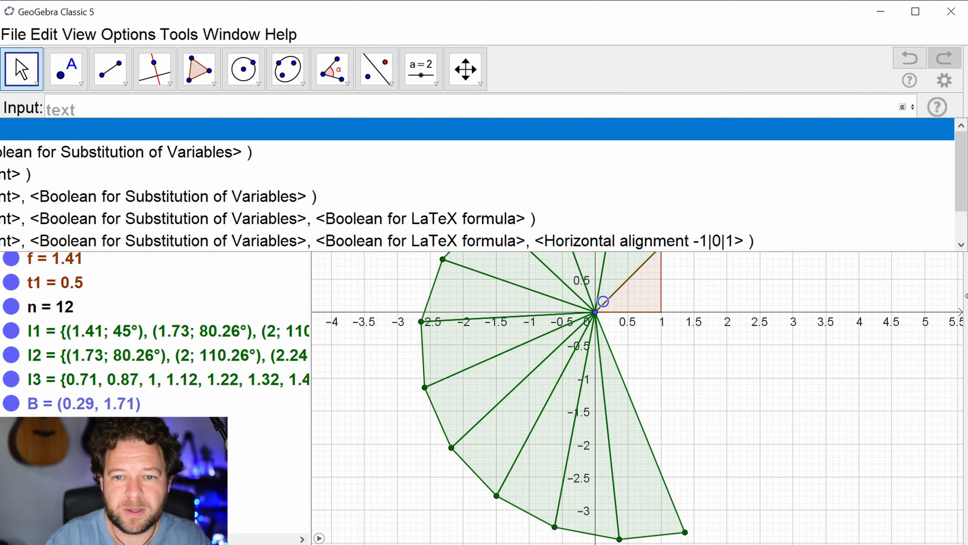
pyautogui.press('Down')
pyautogui.press('Down')
pyautogui.press('Down')
pyautogui.press('Down')
pyautogui.press('Return')
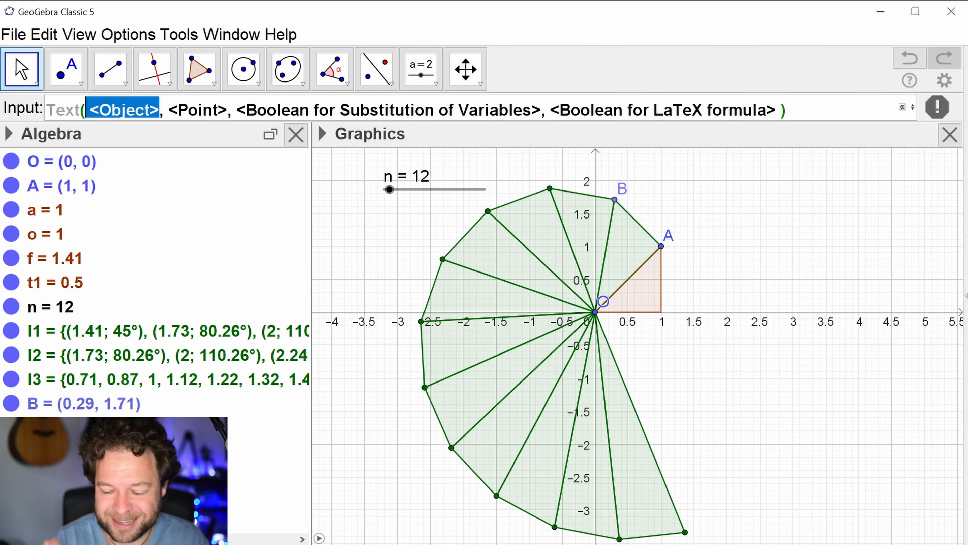
# Wrap the Text command in a sequence command, with "..." as a placeholder for the remaining sequence arguments
pyautogui.press('Home')
pyautogui.press('Escape')
pyautogui.write('sequence(')
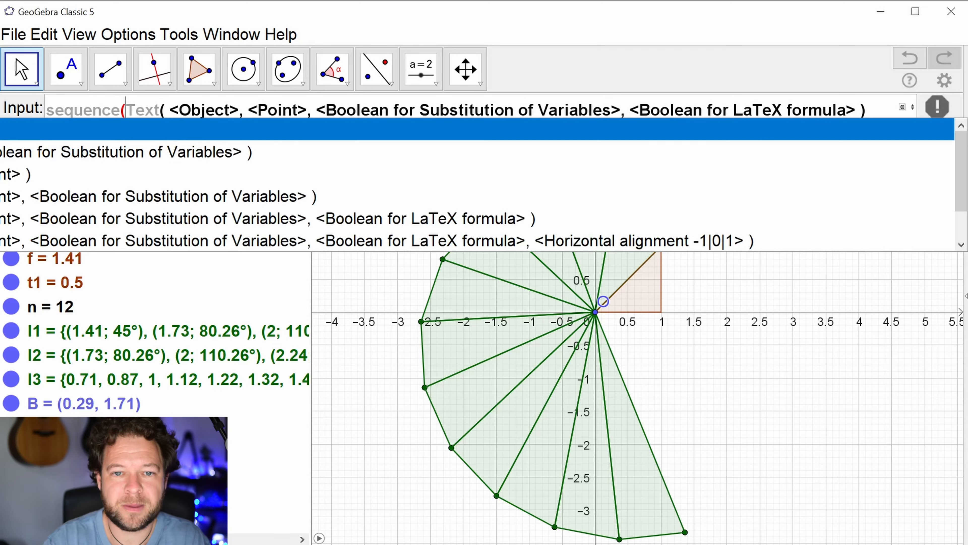
pyautogui.press('End')
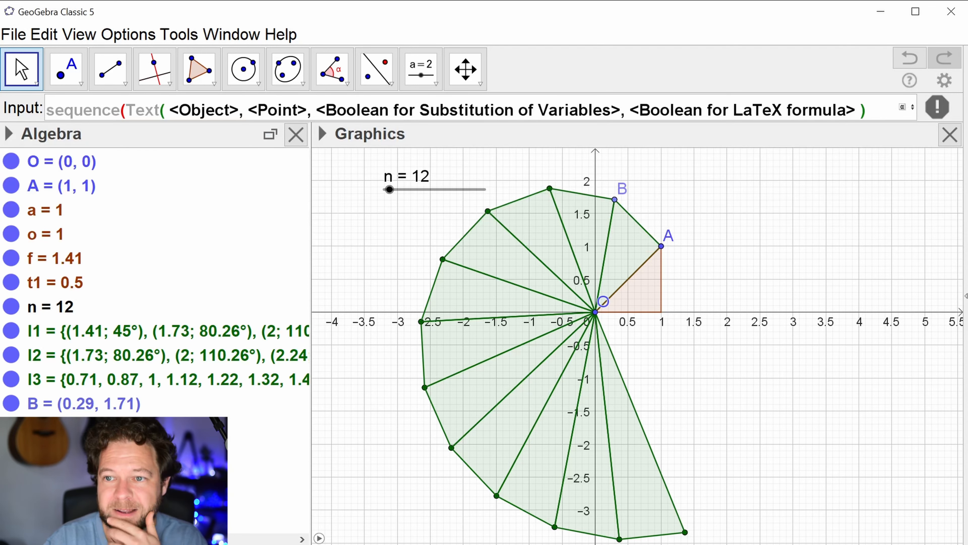
pyautogui.write(',...)')
pyautogui.press('Left')
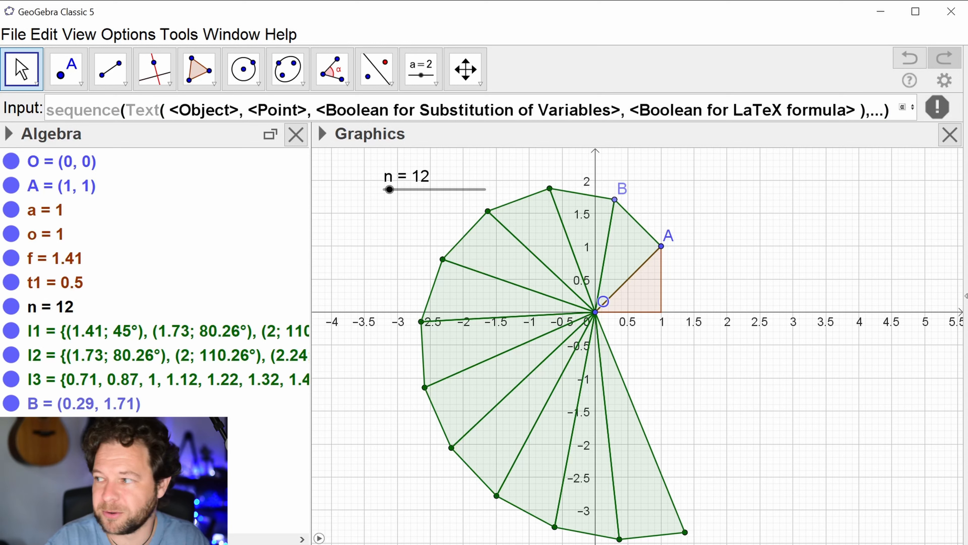
# Replace the Text command's object argument with the LaTeX opening "\sqrt{" followed by k+1
pyautogui.press('Right')
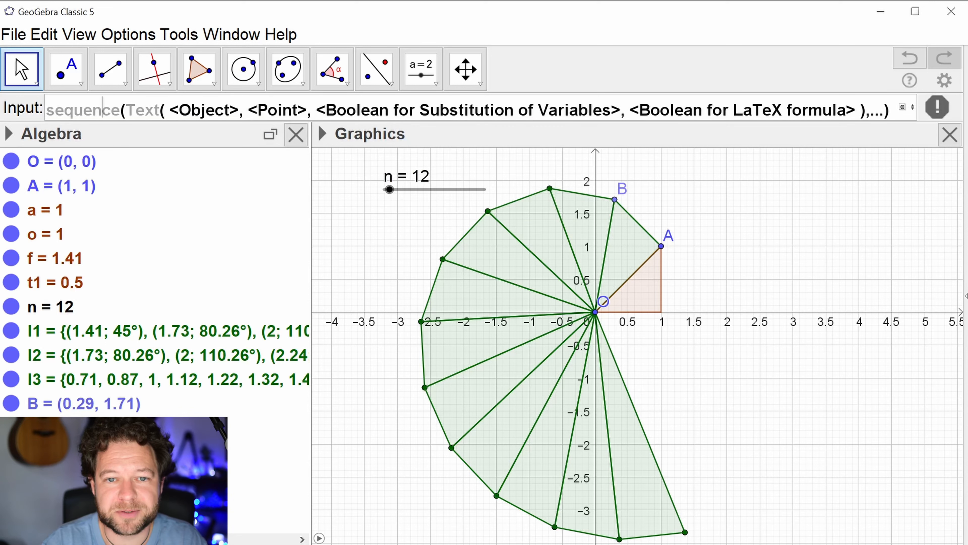
pyautogui.press('Right')
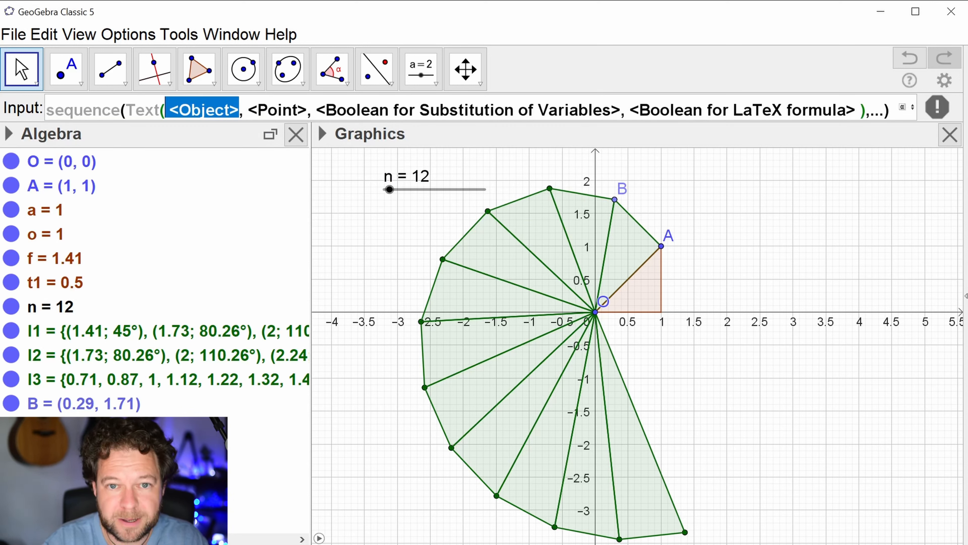
pyautogui.write('"\\sqrt')
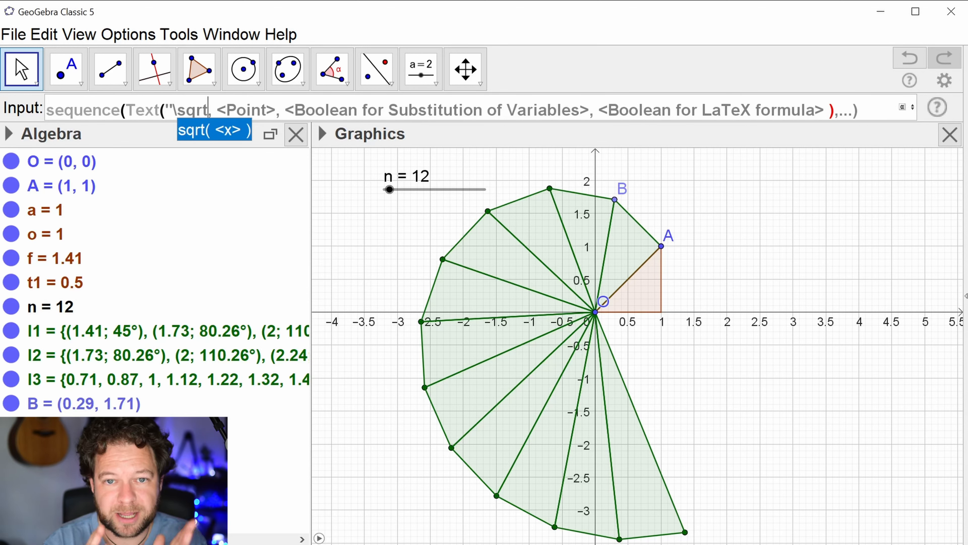
pyautogui.write('{')
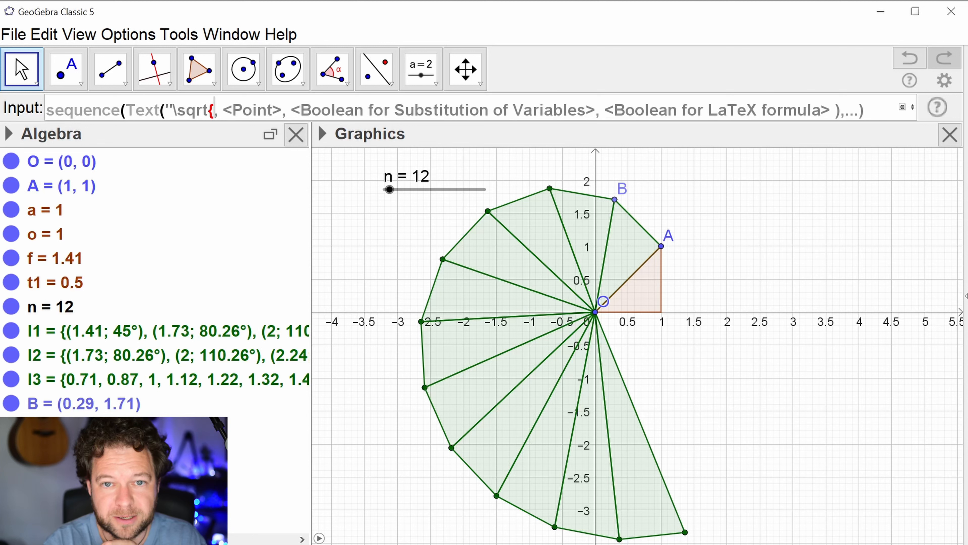
pyautogui.write('"')
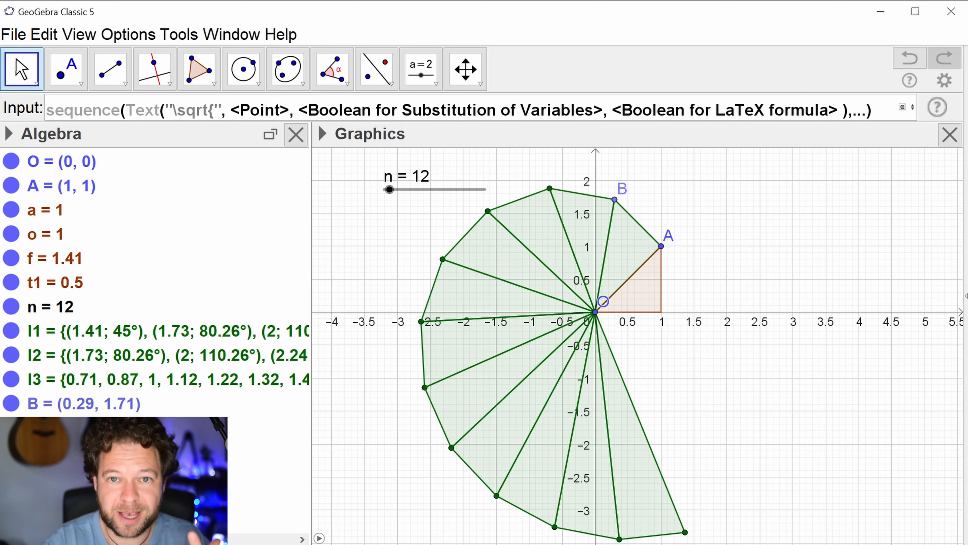
pyautogui.write('k')
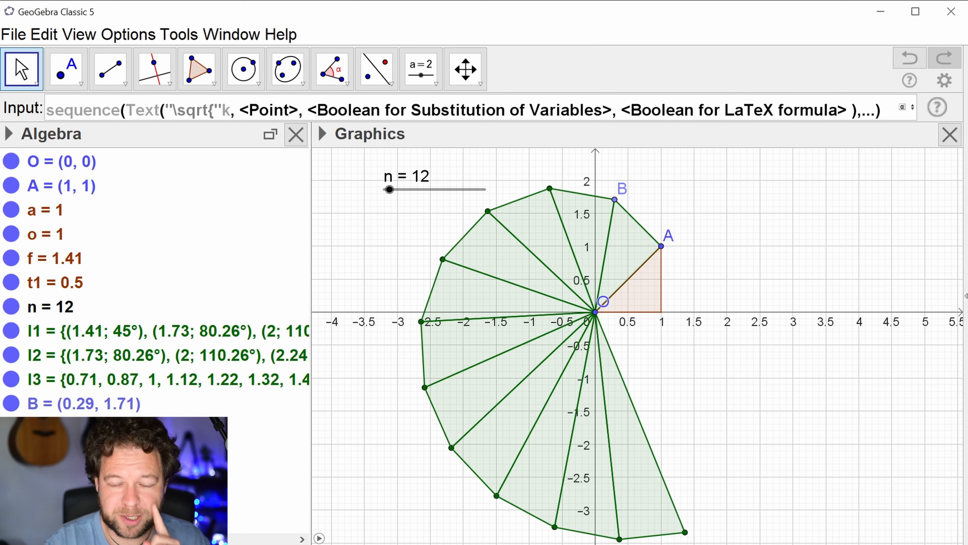
pyautogui.write('+1')
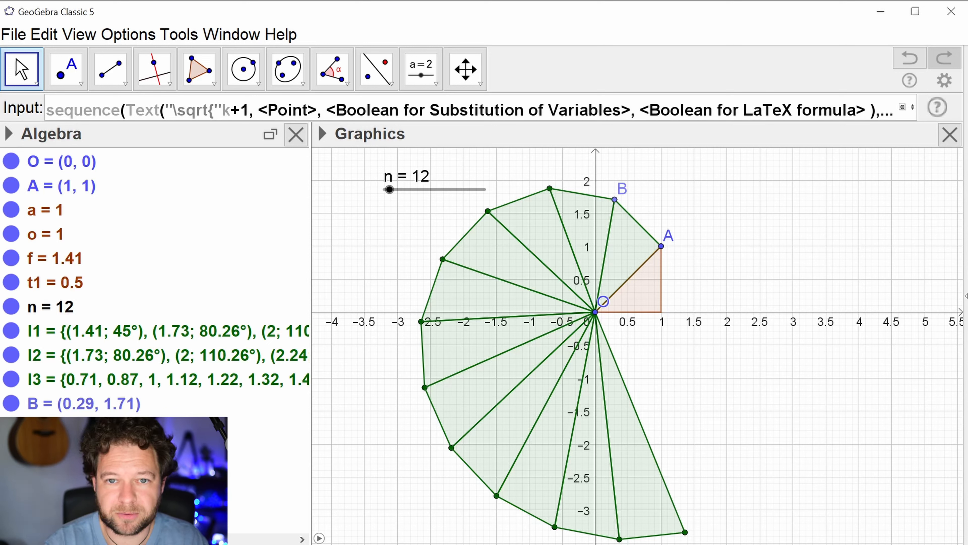
# Enclose k+1 in parentheses and append "}" so the text argument reads "\sqrt{"(k+1)"}"
pyautogui.press('Left')
pyautogui.press('Left')
pyautogui.press('Left')
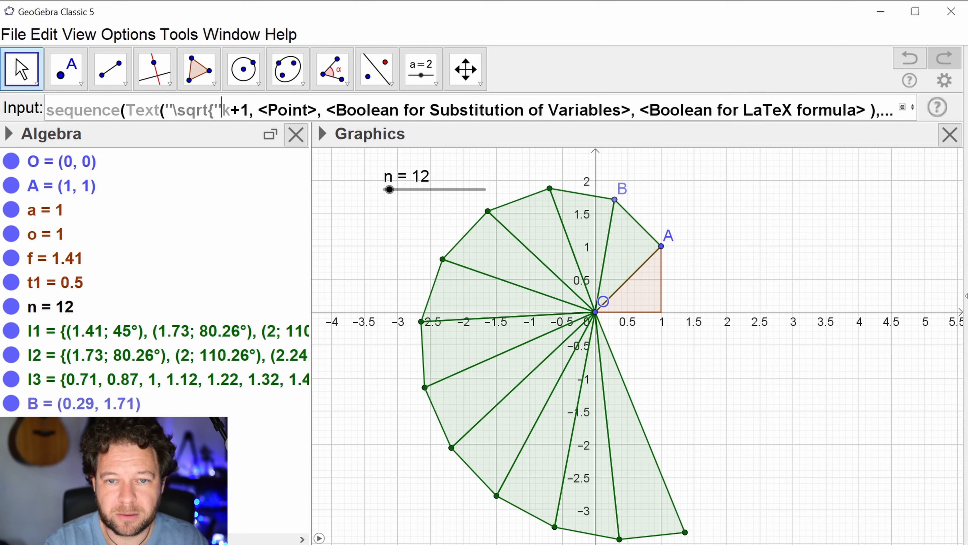
pyautogui.write('(')
pyautogui.press('Right')
pyautogui.press('Right')
pyautogui.write(')')
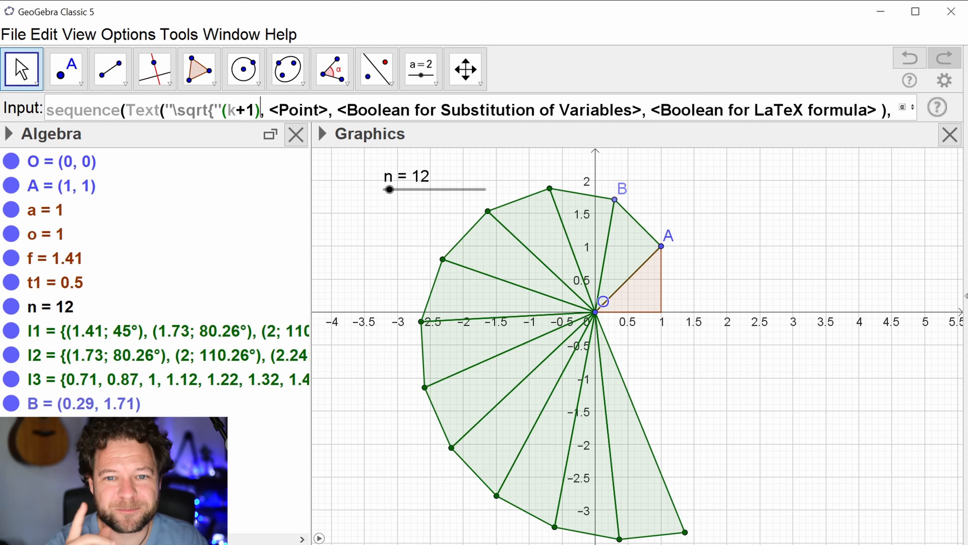
pyautogui.write('"')
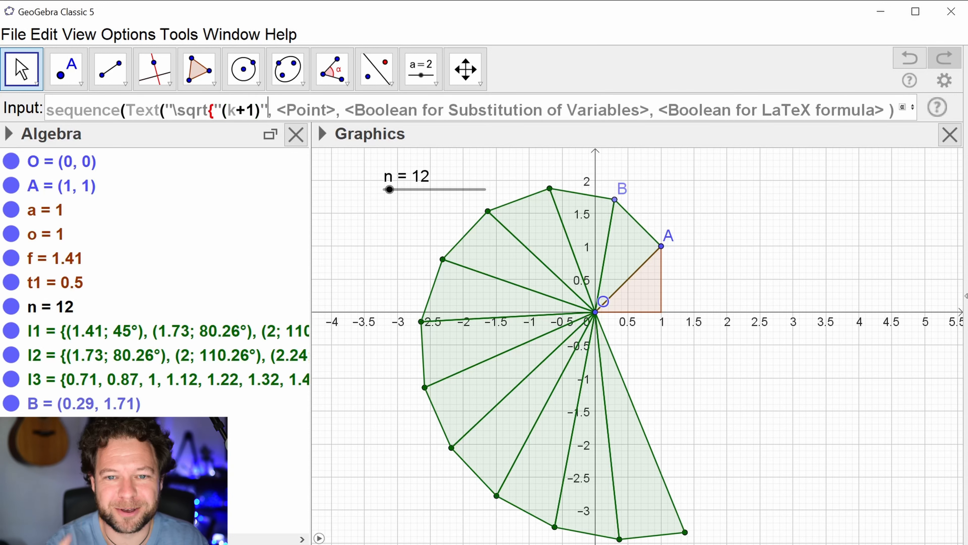
pyautogui.write('}"')
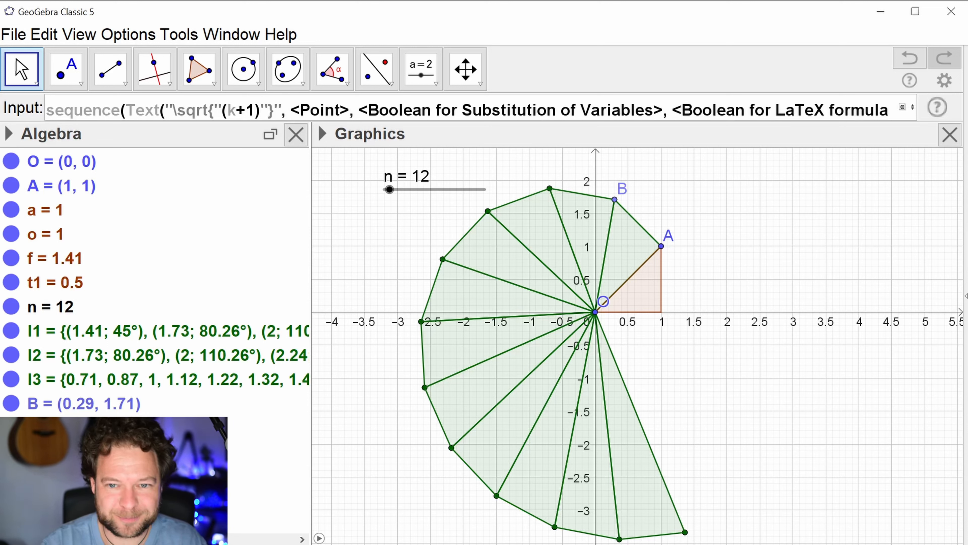
# Fill the Text command's point argument with the two-point Midpoint command, using O and P
pyautogui.press('Tab')
pyautogui.write('midpoint')
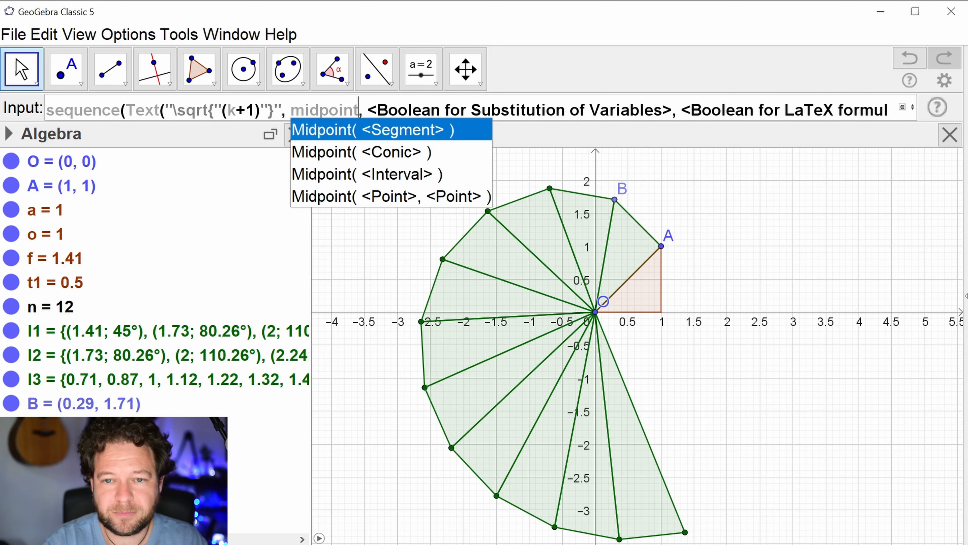
pyautogui.press('Down')
pyautogui.press('Down')
pyautogui.press('Down')
pyautogui.press('Return')
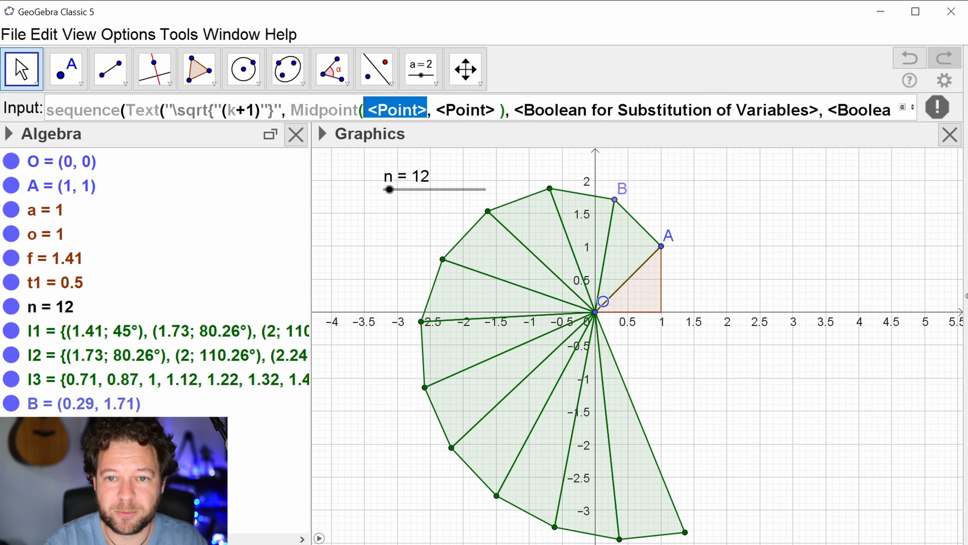
pyautogui.write('O')
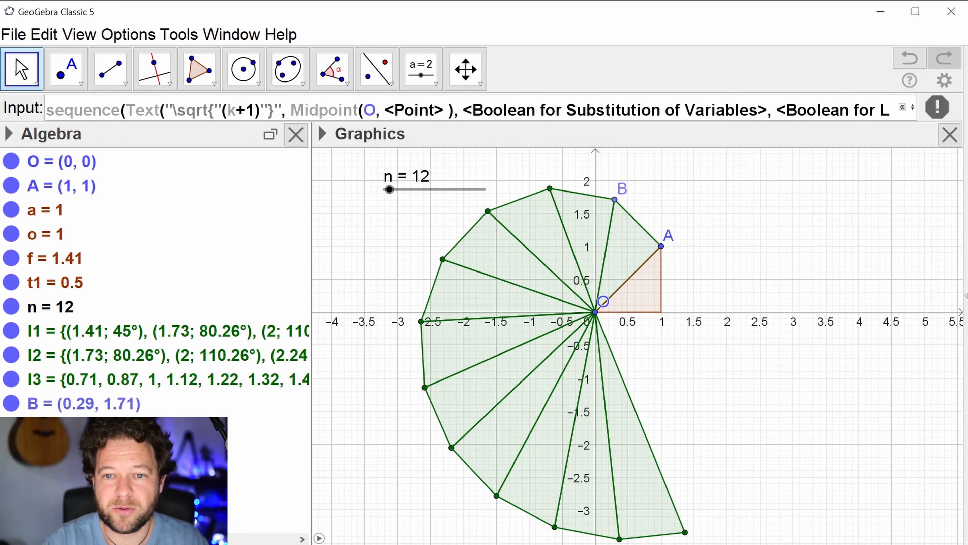
pyautogui.press('Tab')
pyautogui.write('P')
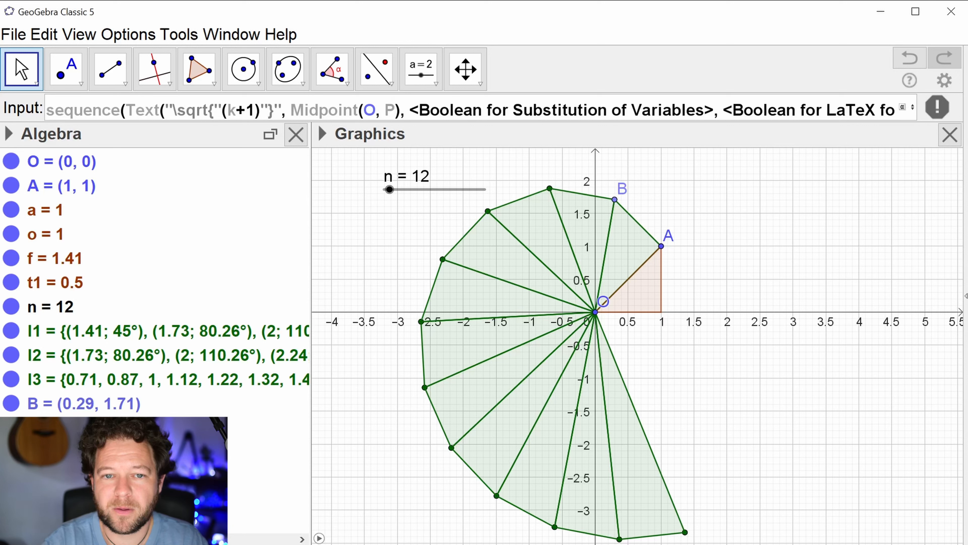
# Replace the outer sequence command's name with zip, keeping the Text expression inside it
pyautogui.press('Home')
pyautogui.press('Escape')
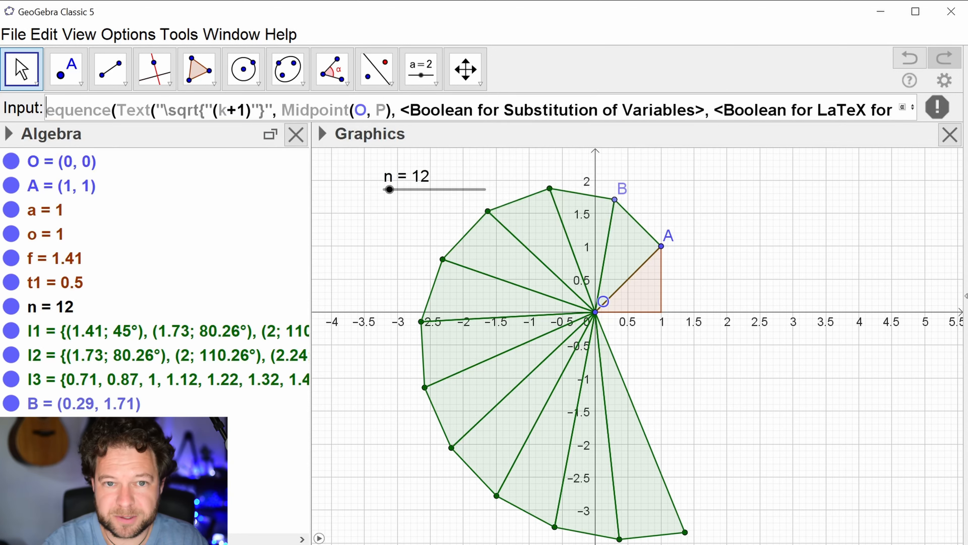
pyautogui.press('Delete')
pyautogui.press('Delete')
pyautogui.press('Delete')
pyautogui.press('Delete')
pyautogui.press('Delete')
pyautogui.press('Delete')
pyautogui.press('Delete')
pyautogui.press('Delete')
pyautogui.write('zip')
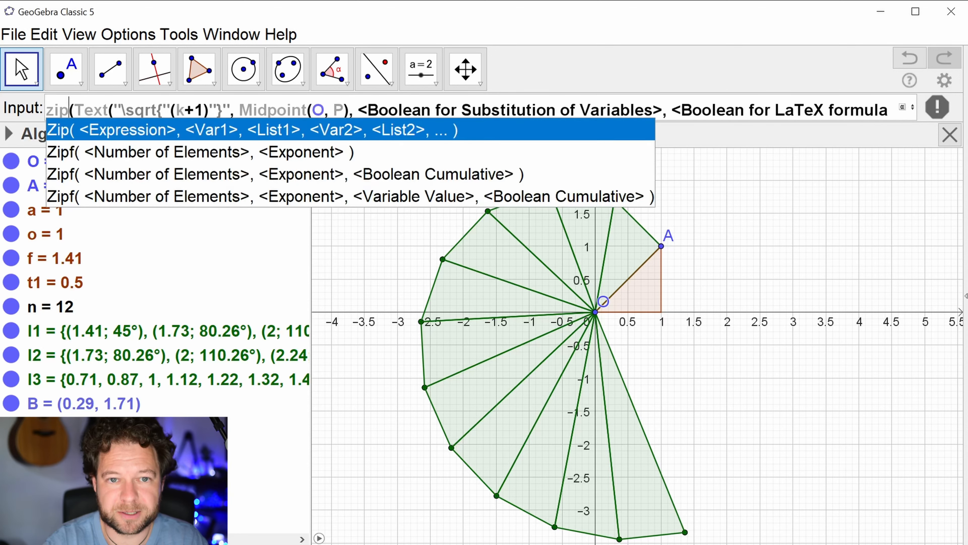
pyautogui.press('Escape')
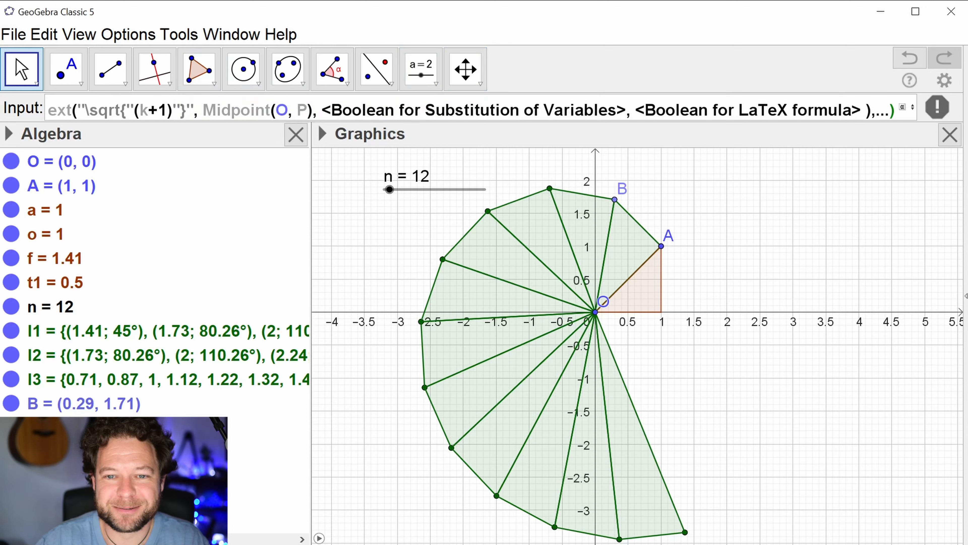
# Set both the variable substitution and LaTeX formula arguments of the Text command to true
pyautogui.click(318, 110)
pyautogui.press('Tab')
pyautogui.press('Tab')
pyautogui.press('Tab')
pyautogui.press('Tab')
pyautogui.press('Tab')
pyautogui.press('Tab')
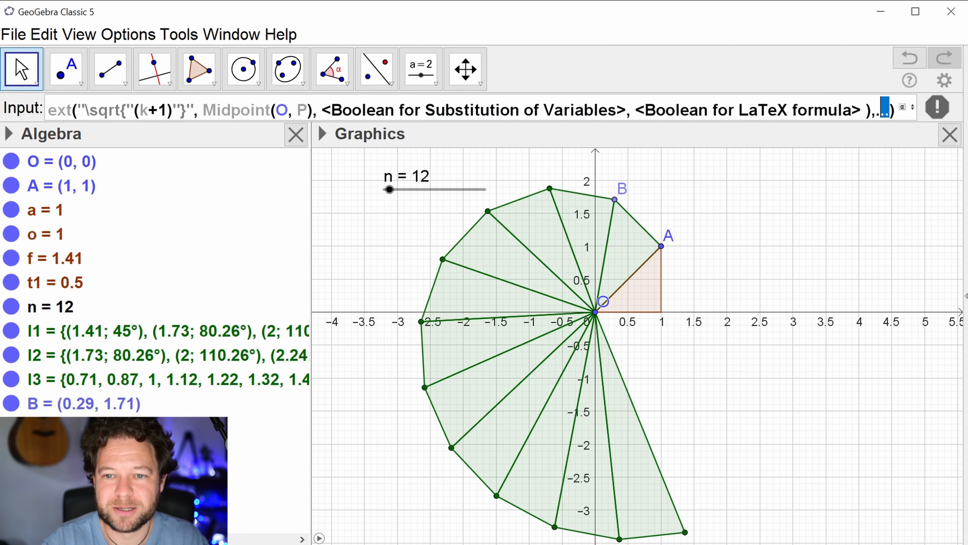
pyautogui.write('true')
pyautogui.press('Tab')
pyautogui.write('true')
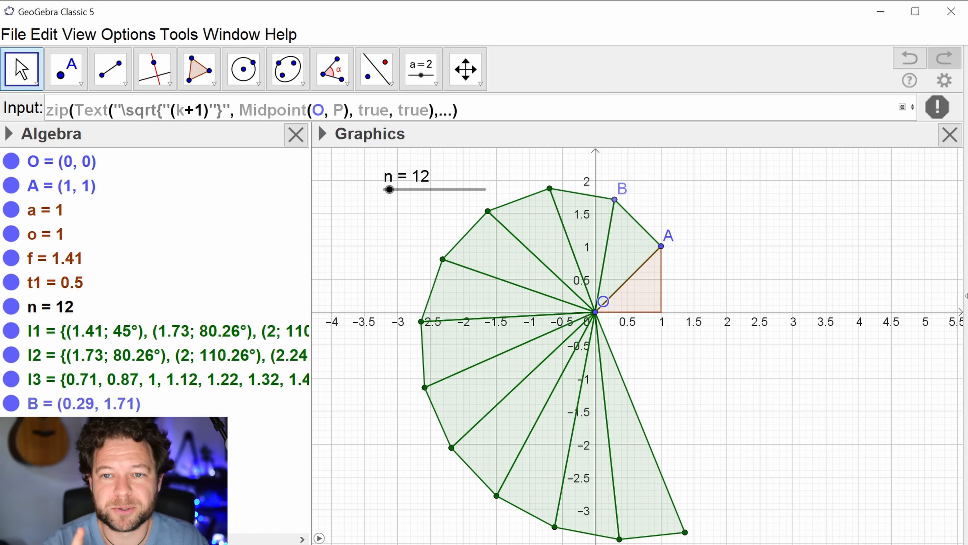
# Replace the "..." placeholder with P,l1,k,Sequence(n) and create the list of square-root labels
pyautogui.press('Tab')
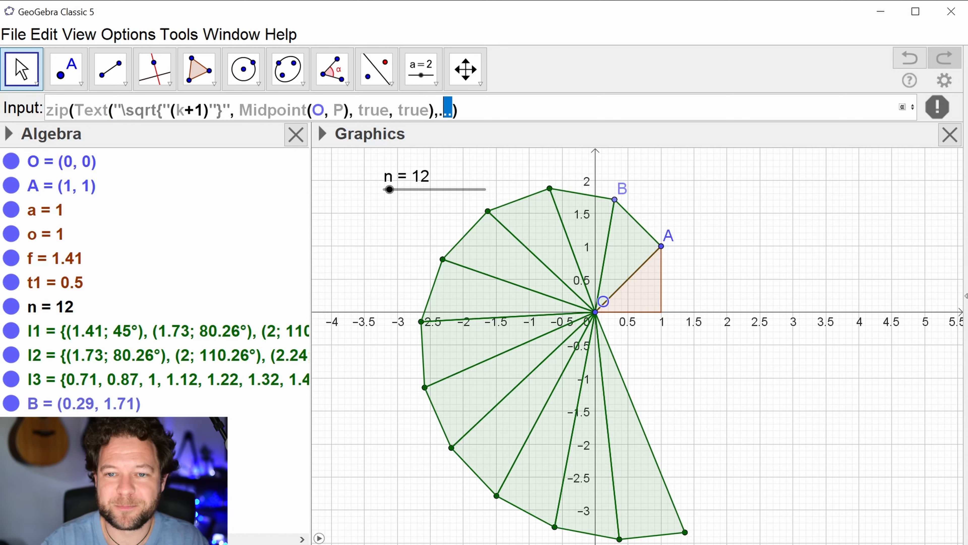
pyautogui.press('BackSpace')
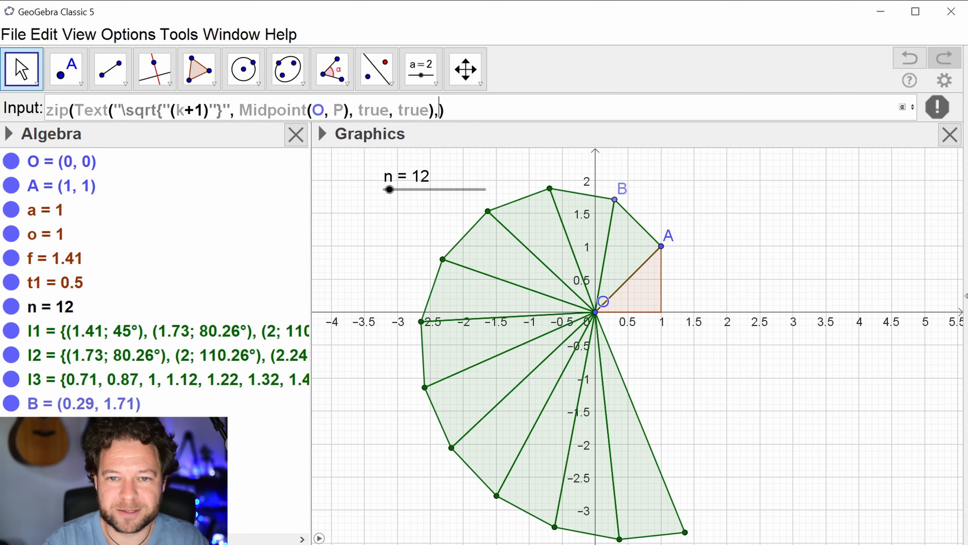
pyautogui.write('P,')
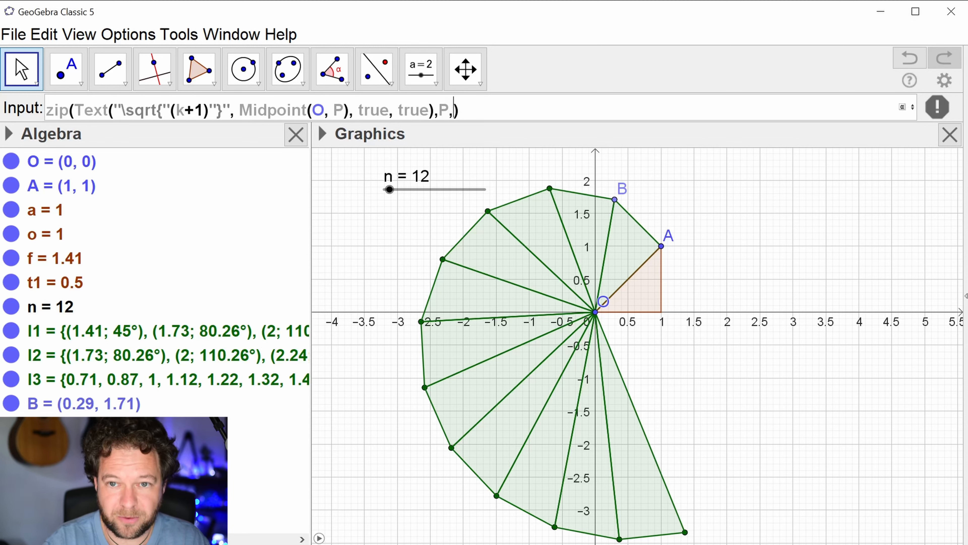
pyautogui.write('l1,')
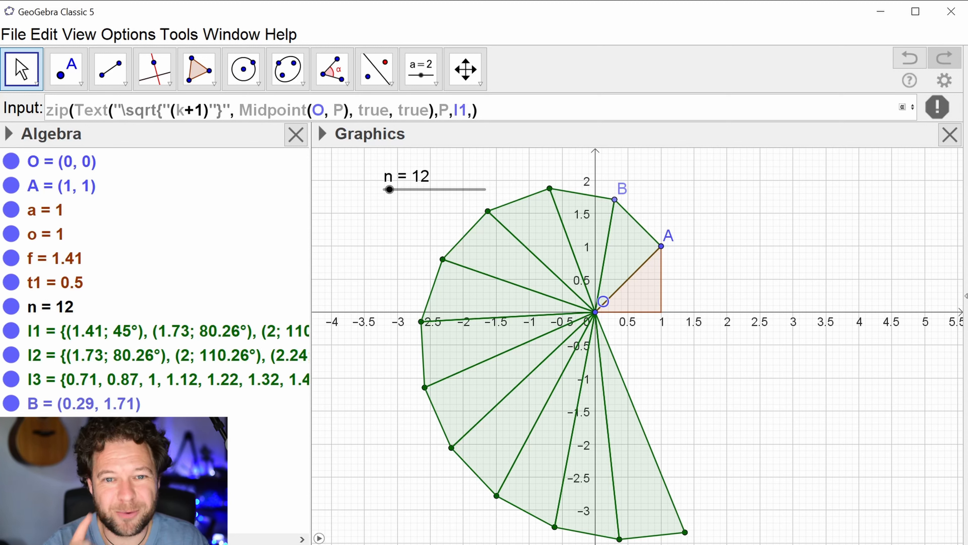
pyautogui.write('k')
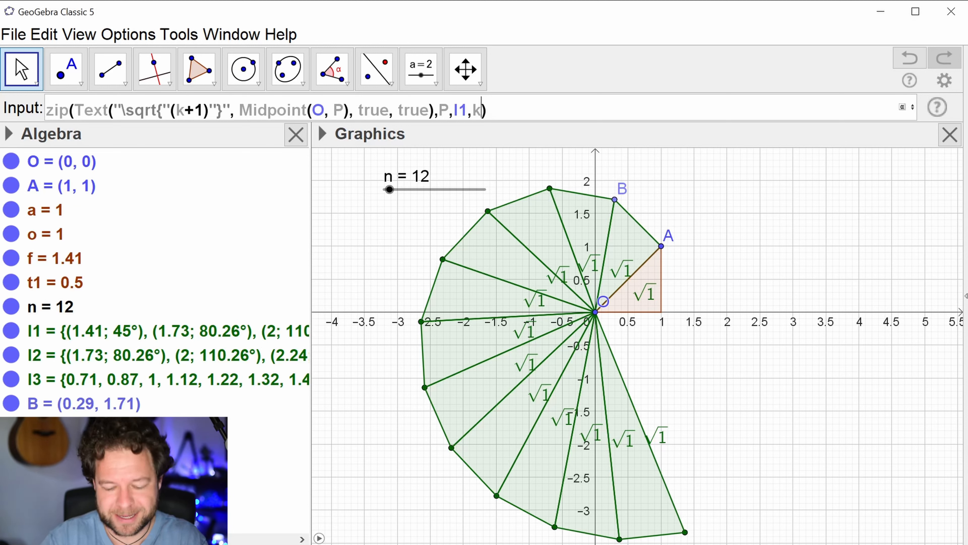
pyautogui.write(',sequence')
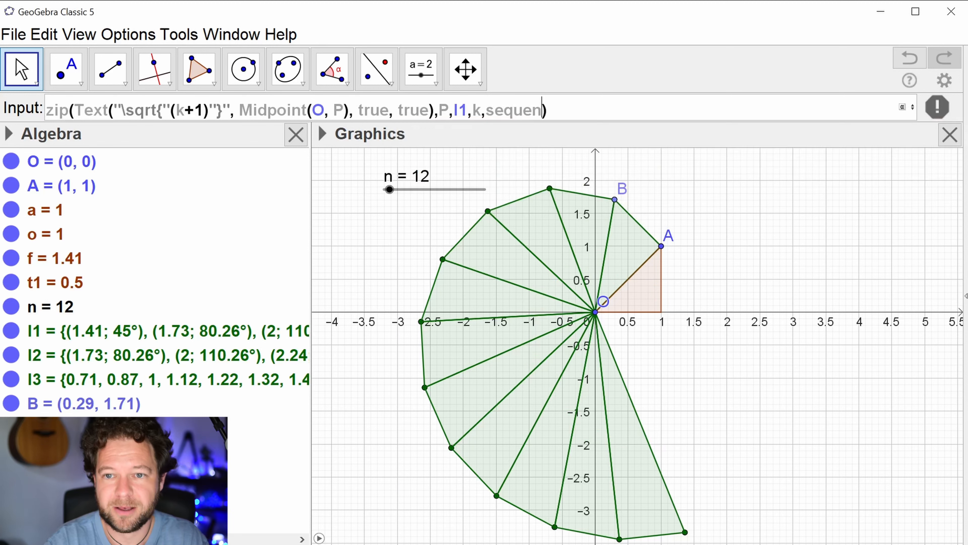
pyautogui.press('Return')
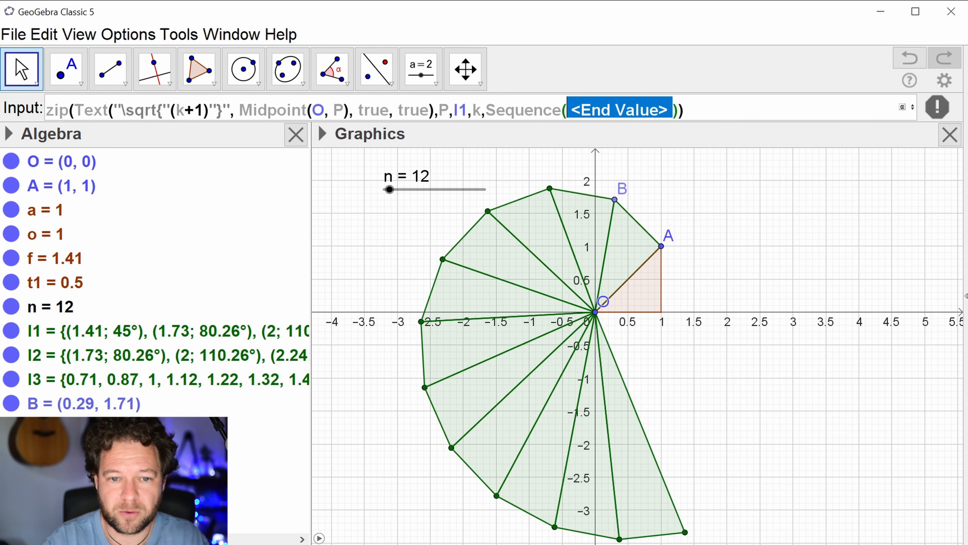
pyautogui.write('n')
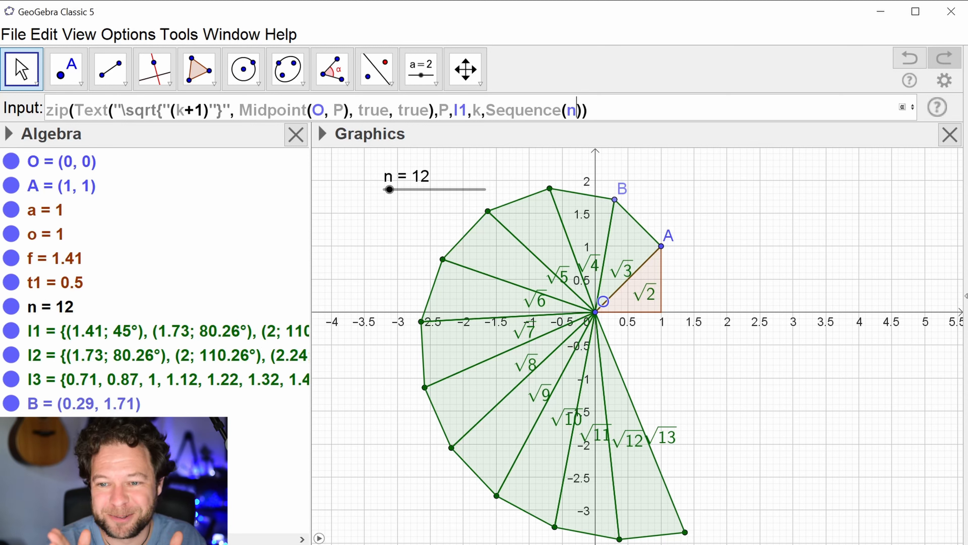
pyautogui.press('Return')
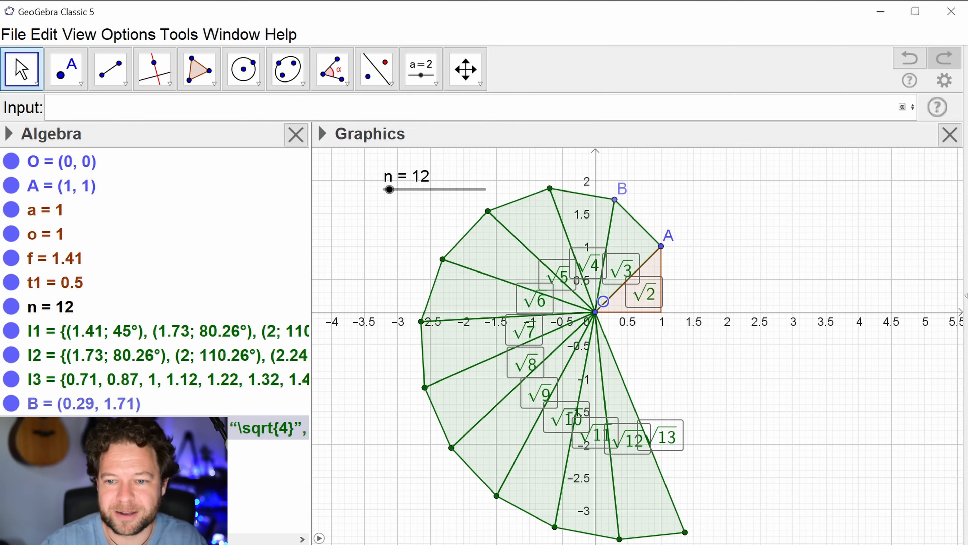
# Lower slider n to 6 and examine the square-root labels on the triangles up close
pyautogui.moveTo(389, 189); pyautogui.dragTo(389, 211)
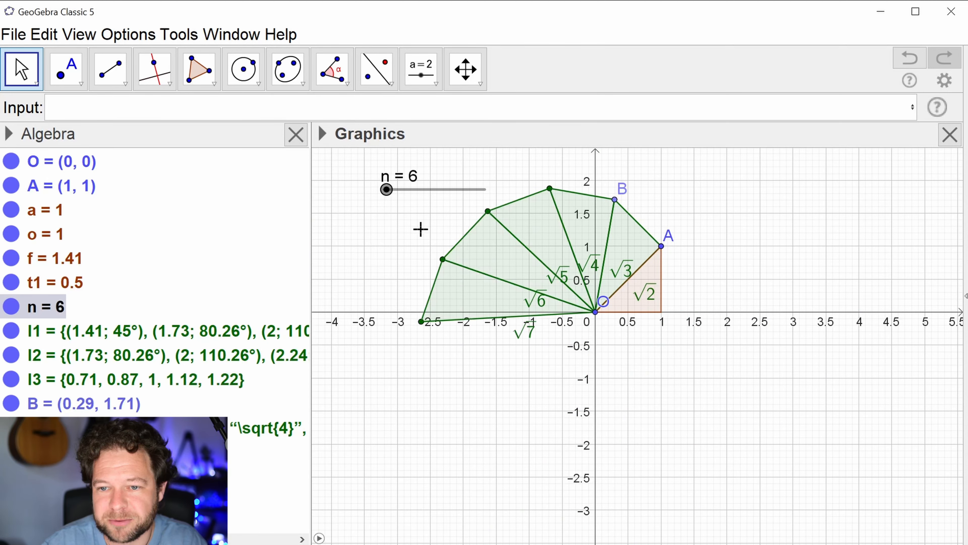
pyautogui.scroll(3, 651, 368)
pyautogui.scroll(2, 651, 367)
pyautogui.moveTo(620, 346); pyautogui.dragTo(707, 419)
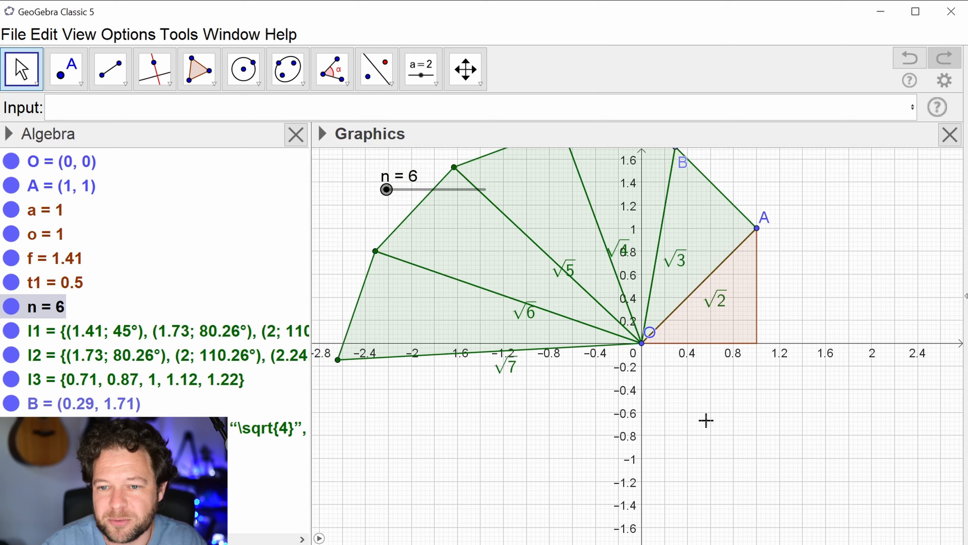
pyautogui.scroll(-4, 707, 400)
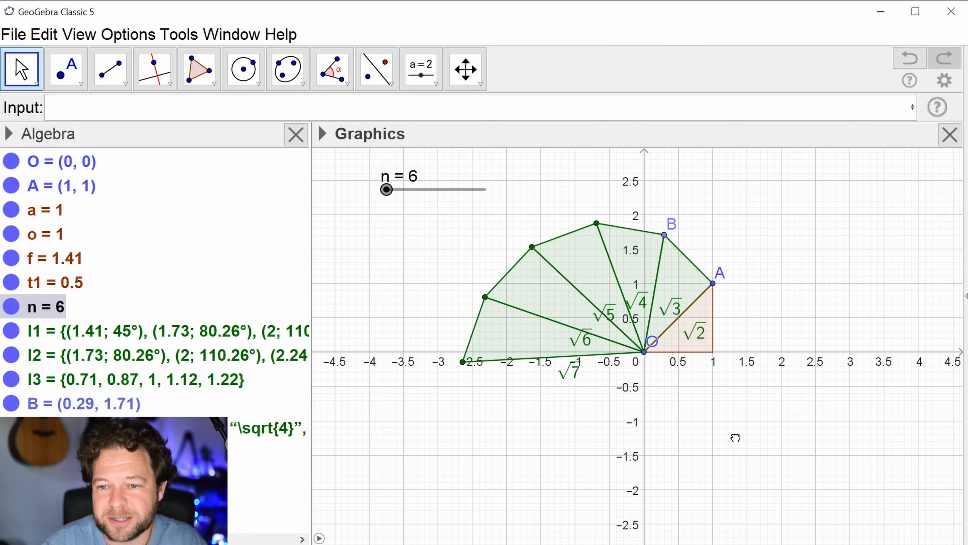
# Raise slider n to 24 and on to 45 to extend the labelled spiral
pyautogui.moveTo(387, 200)
pyautogui.mouseDown()
pyautogui.moveTo(417, 210)
pyautogui.moveTo(398, 217)
pyautogui.mouseUp()
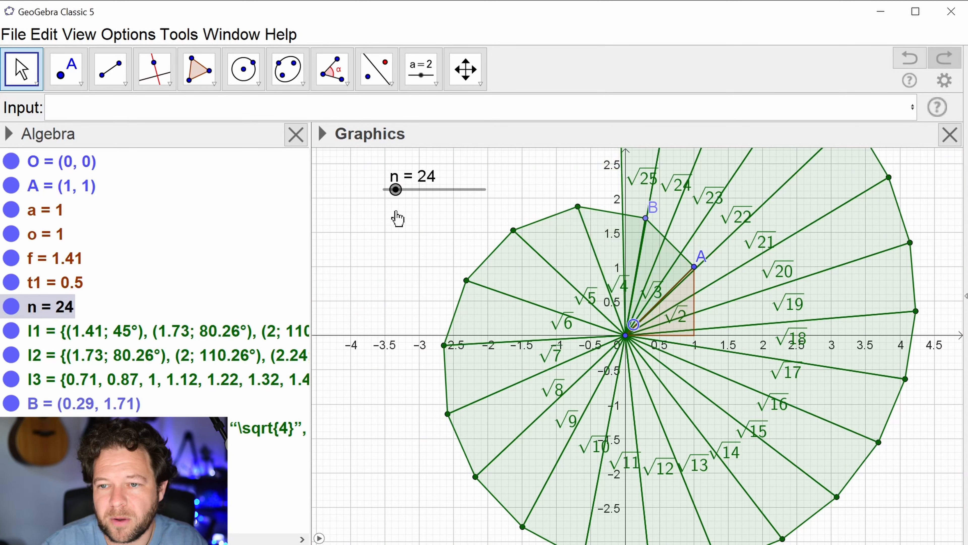
pyautogui.scroll(-2, 503, 284)
pyautogui.scroll(-3, 503, 284)
pyautogui.moveTo(396, 192); pyautogui.dragTo(407, 202)
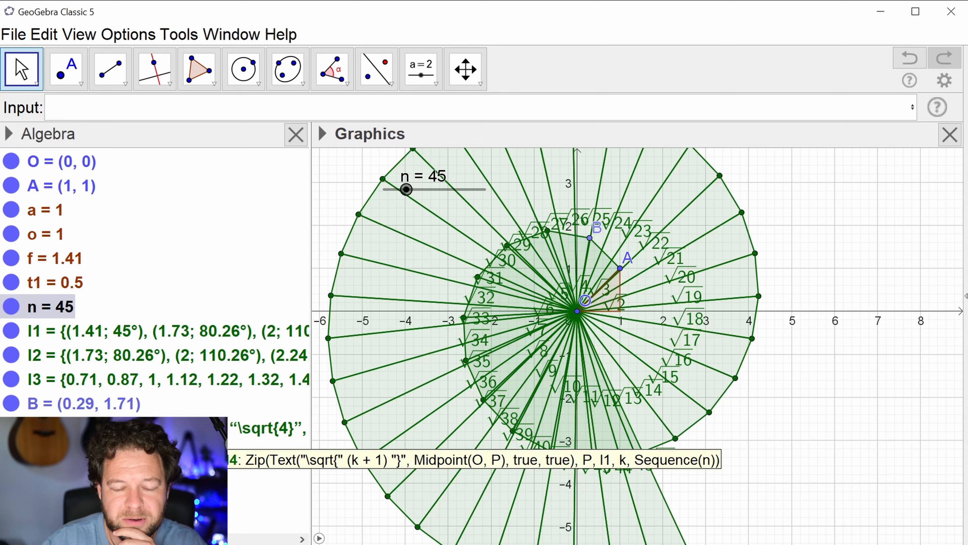
# Redefine the square-root label list l4 so that each text's position is 1.5*Midpoint(O, P)
pyautogui.doubleClick(202, 430)
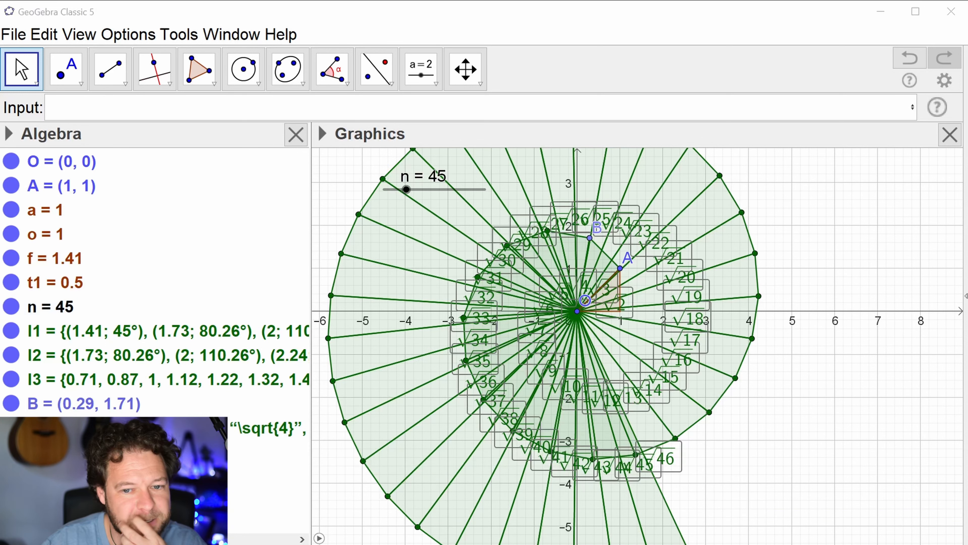
pyautogui.moveTo(670, 263); pyautogui.dragTo(852, 262)
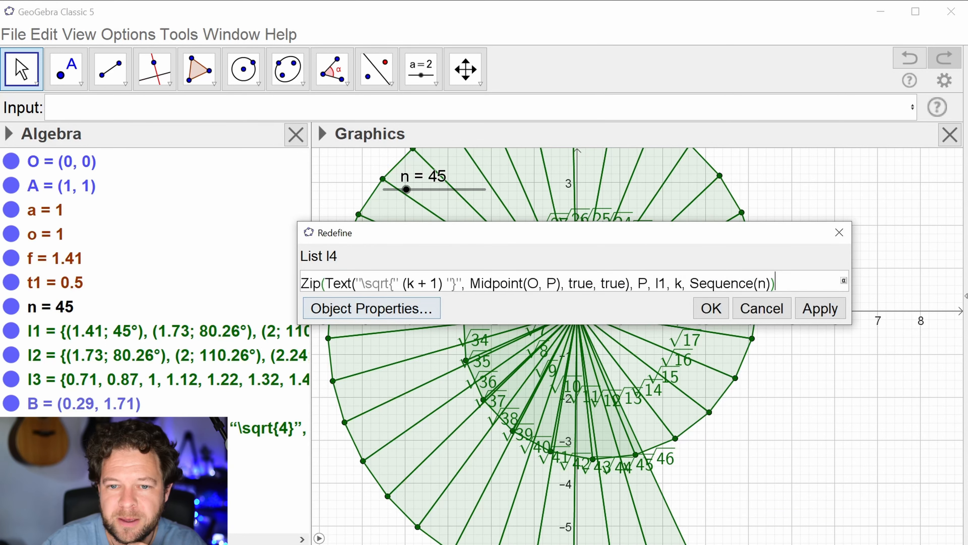
pyautogui.moveTo(298, 263); pyautogui.dragTo(175, 263)
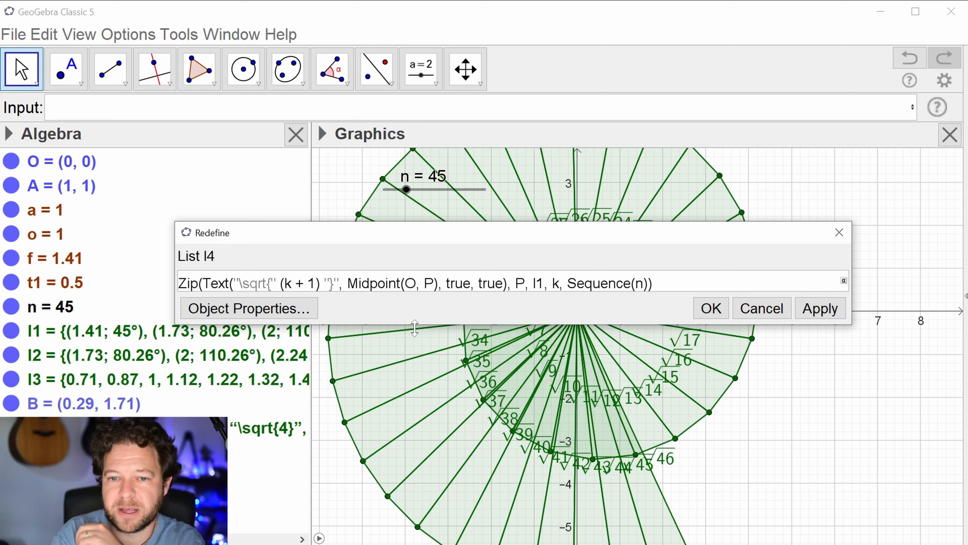
pyautogui.write('1.5*')
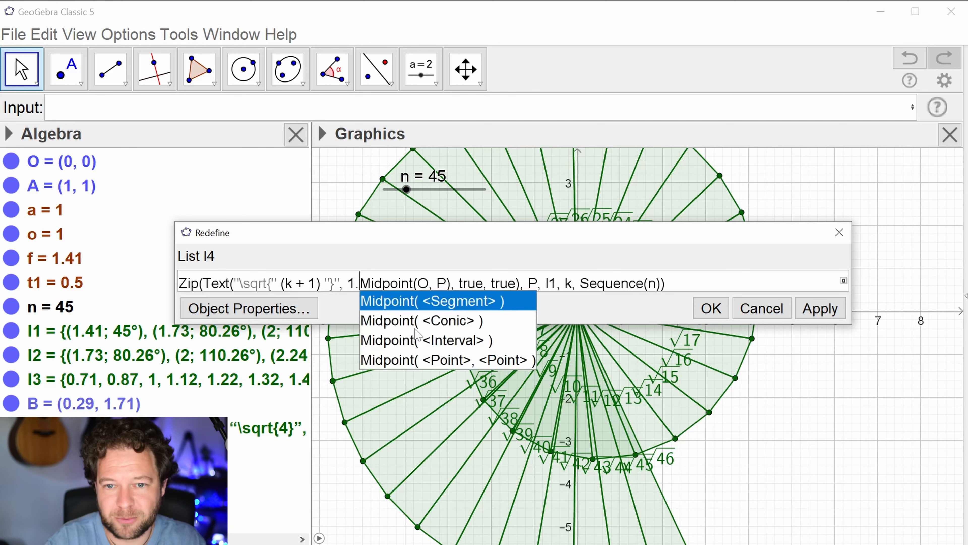
pyautogui.press('Escape')
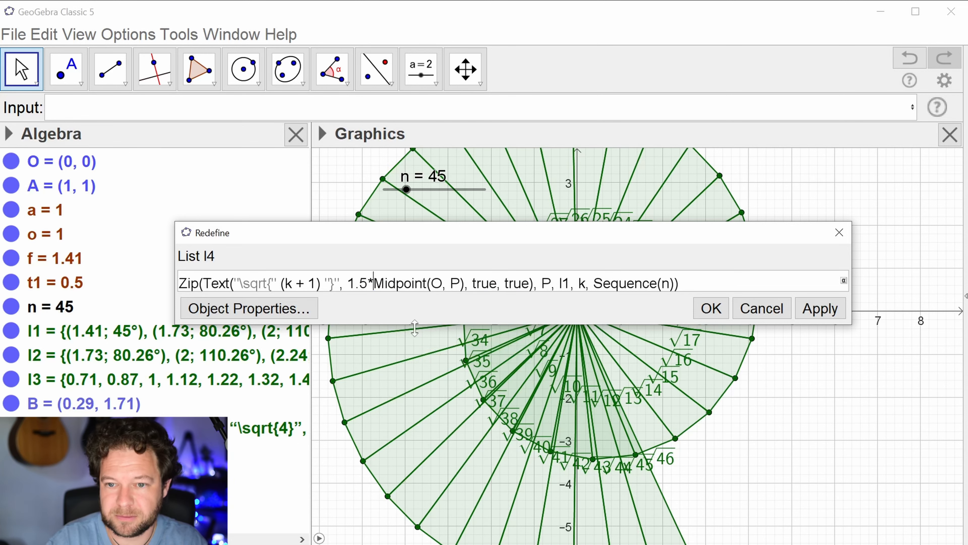
pyautogui.press('Return')
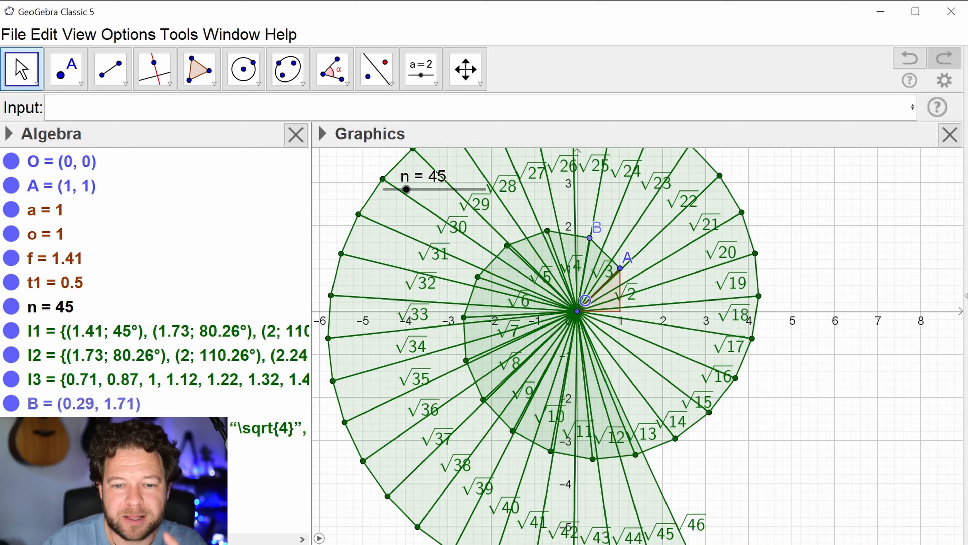
# Add the alignment arguments 0,0 to the Text command in list l4 to centre the labels on the hypotenuses
pyautogui.doubleClick(209, 428)
pyautogui.moveTo(296, 264); pyautogui.dragTo(27, 264)
pyautogui.moveTo(671, 265); pyautogui.dragTo(944, 281)
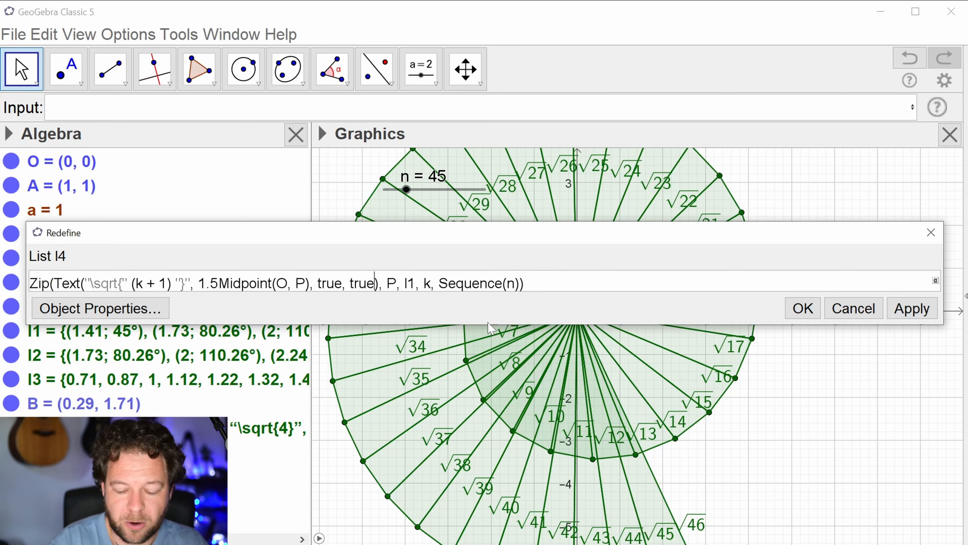
pyautogui.write(',,')
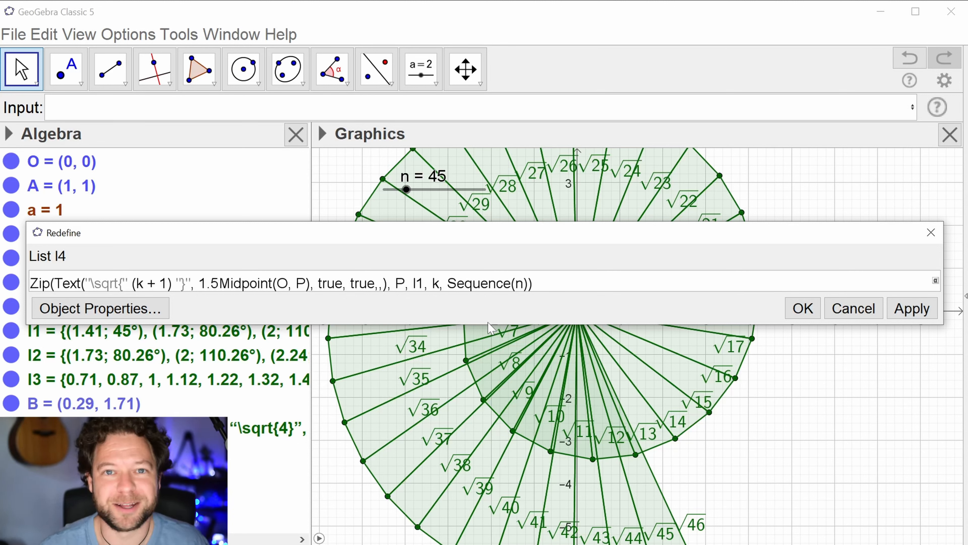
pyautogui.write('0')
pyautogui.press('Right')
pyautogui.write('0')
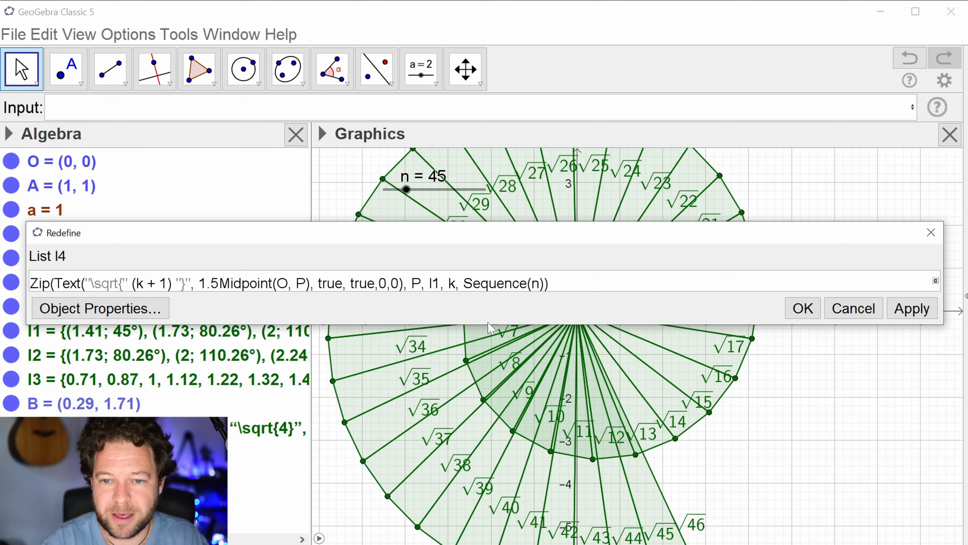
pyautogui.press('Return')
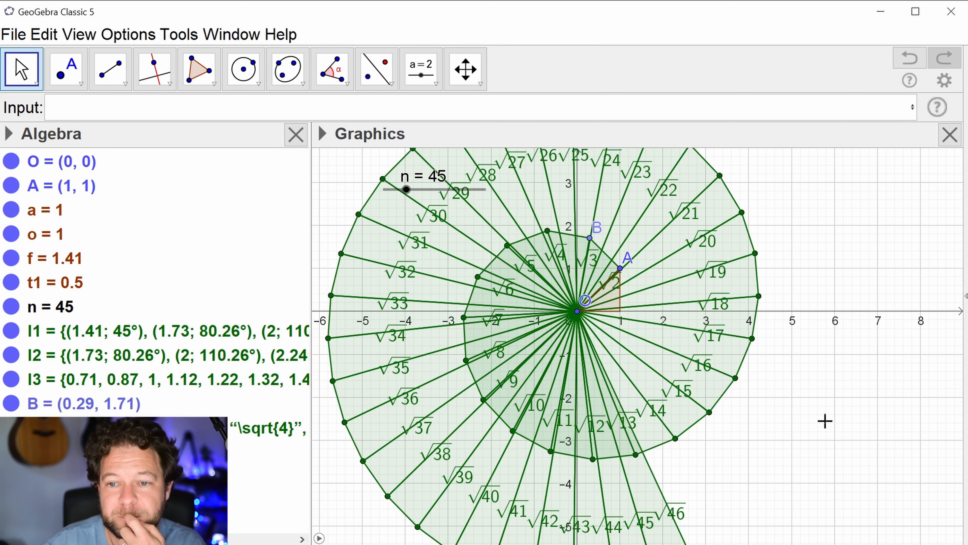
# Lower slider n to 15 and hide the grid and axes in the Graphics view
pyautogui.moveTo(407, 190); pyautogui.dragTo(391, 195)
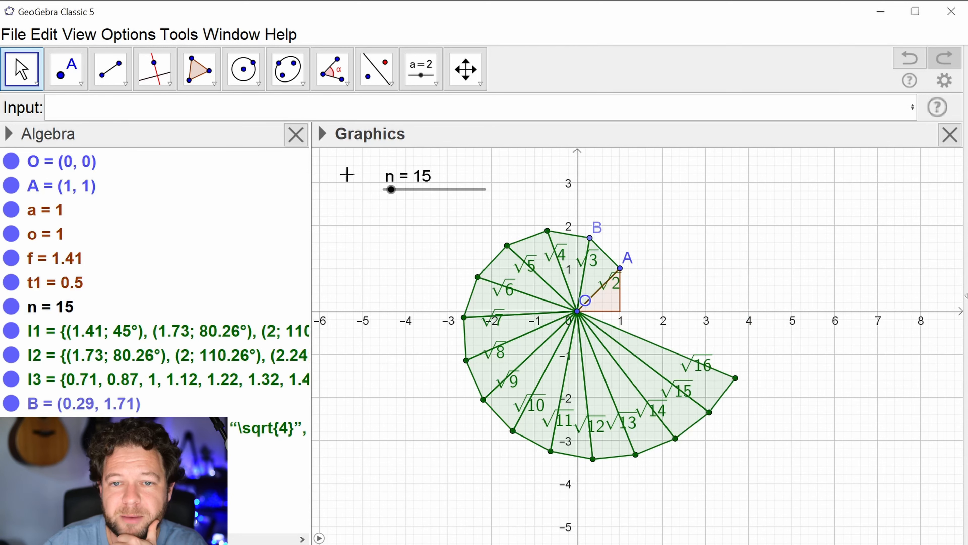
pyautogui.click(322, 134)
pyautogui.click(352, 163)
pyautogui.click(328, 164)
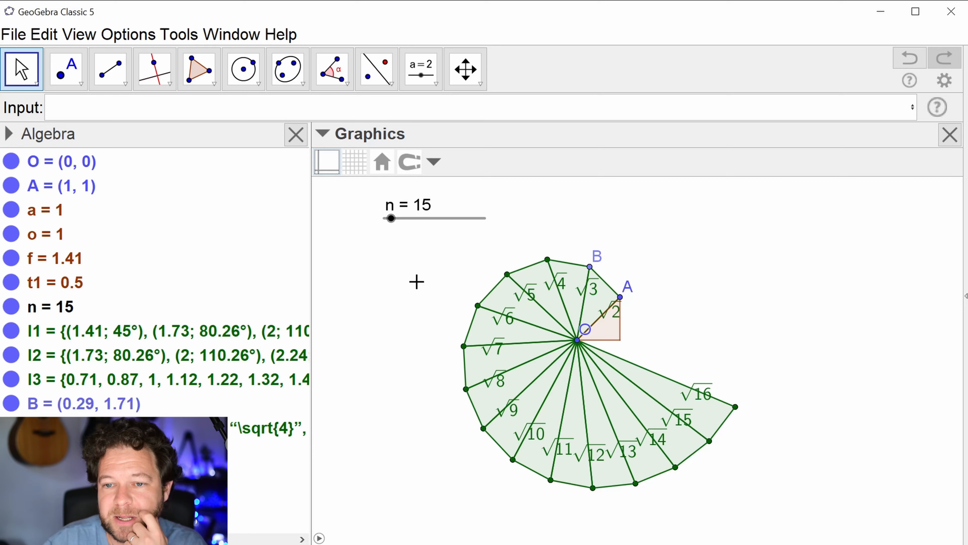
# Hide points A, O and B and fit the spiral in the Graphics view
pyautogui.scroll(5, 420, 284)
pyautogui.click(12, 186)
pyautogui.click(11, 161)
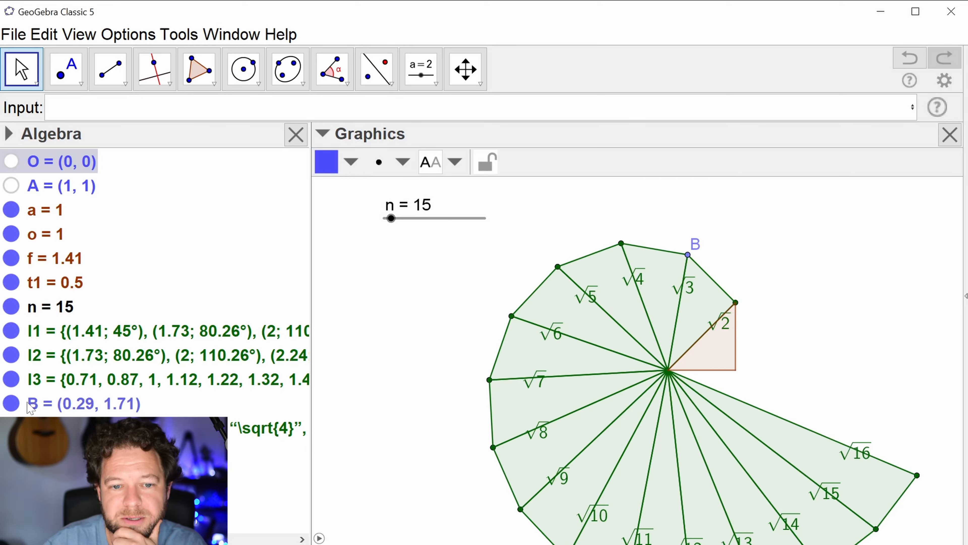
pyautogui.click(12, 405)
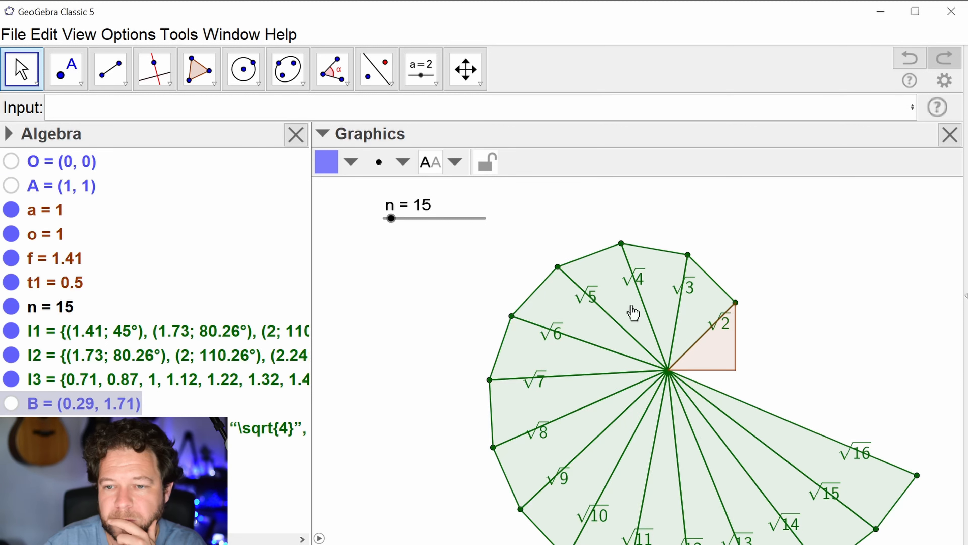
pyautogui.scroll(-2, 808, 355)
pyautogui.moveTo(808, 356); pyautogui.dragTo(747, 316)
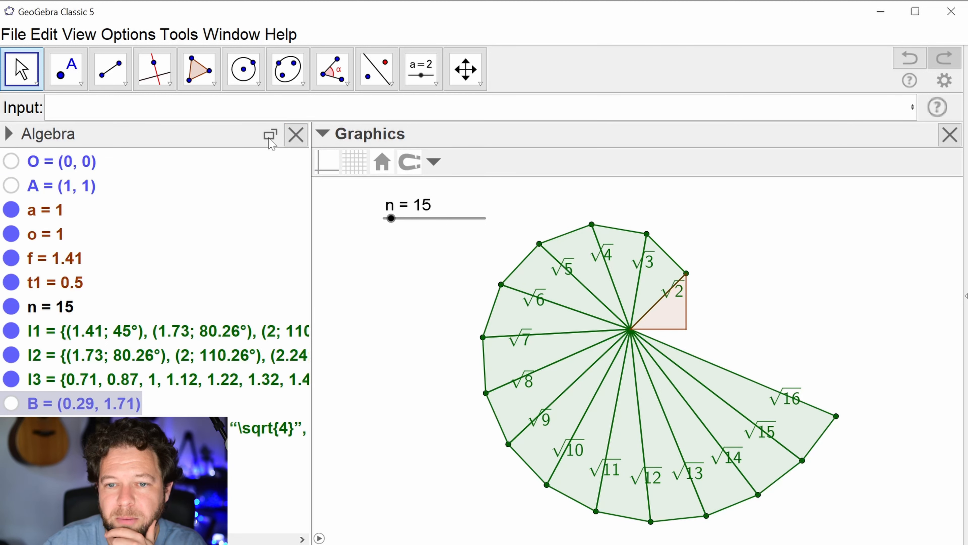
# Detach the Algebra view into its own window away from the drawing, centre the spiral and collapse the graphics style bar
pyautogui.click(271, 135)
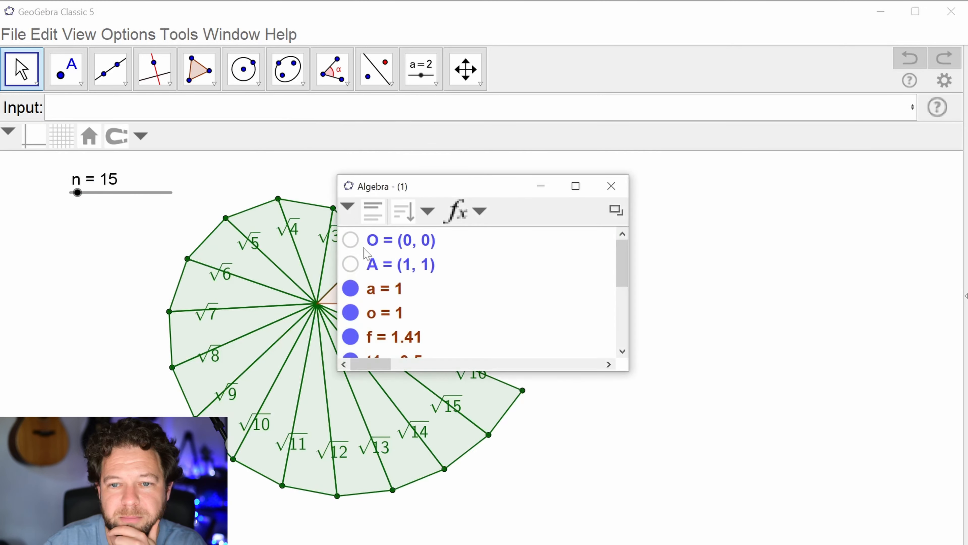
pyautogui.moveTo(448, 189); pyautogui.dragTo(0, 194)
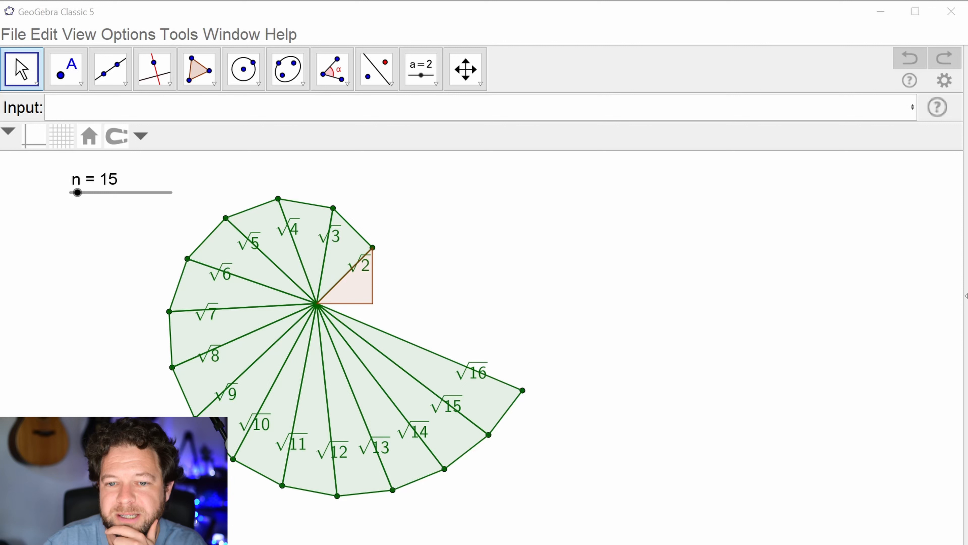
pyautogui.moveTo(449, 283); pyautogui.dragTo(588, 273)
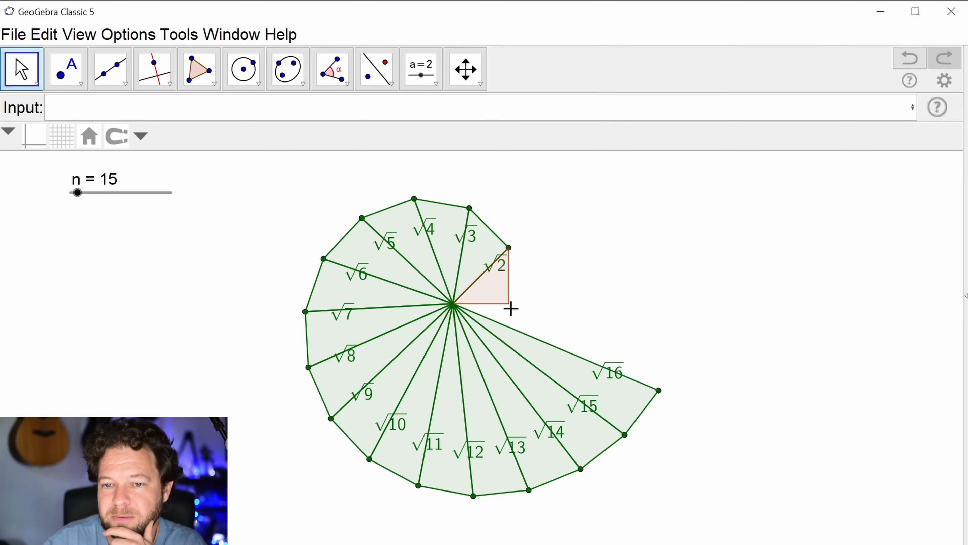
pyautogui.click(7, 132)
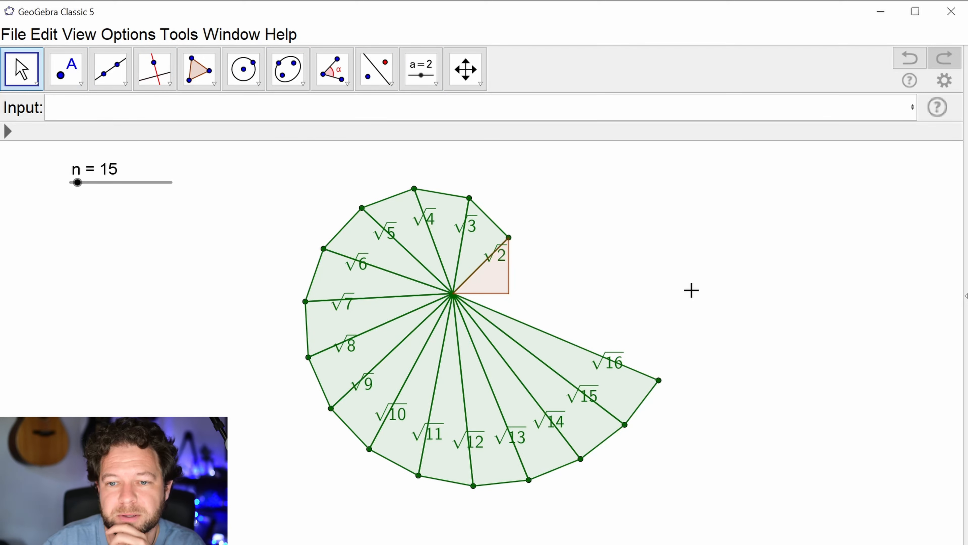
# Step slider n up to at least 18 and back down to 16 to watch the labelled spiral grow and shrink
pyautogui.moveTo(78, 183); pyautogui.dragTo(78, 183)
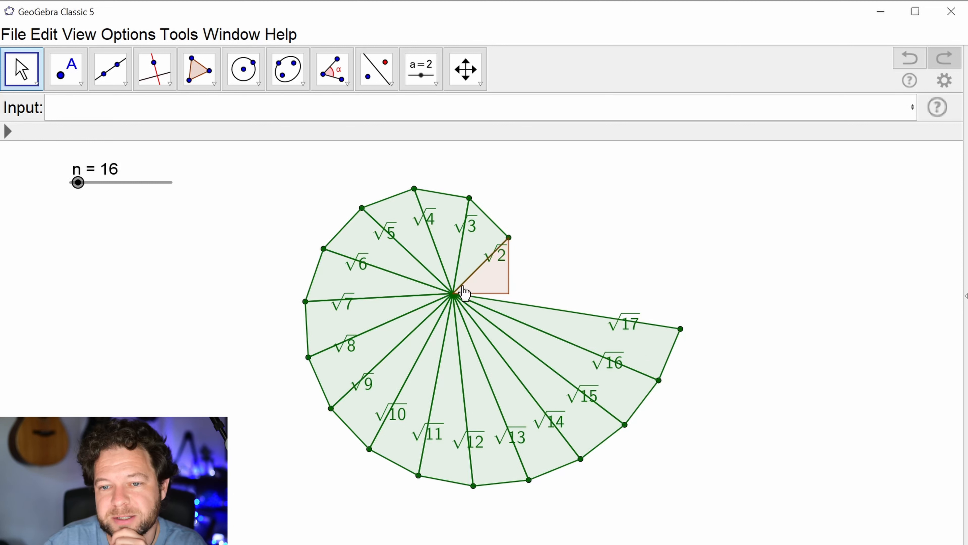
pyautogui.press('Right')
pyautogui.press('Right')
pyautogui.press('Right')
pyautogui.press('Right')
pyautogui.press('Right')
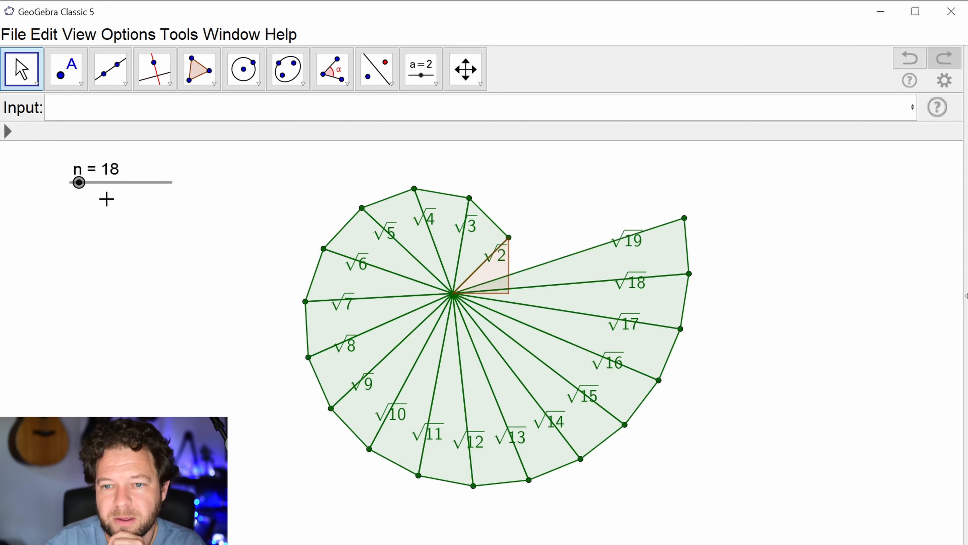
pyautogui.press('Left')
pyautogui.press('Left')
pyautogui.press('Left')
pyautogui.press('Left')
pyautogui.press('Left')
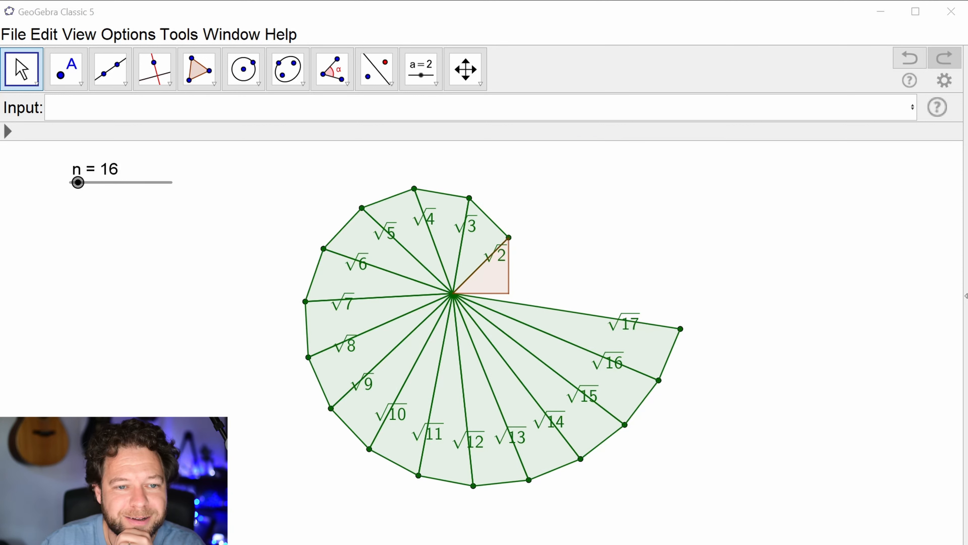
# Bring back the Algebra window, enlarge it to show all objects, and hide the point lists l1 and l2
pyautogui.hotkey('ctrl', 'shift', 'a')
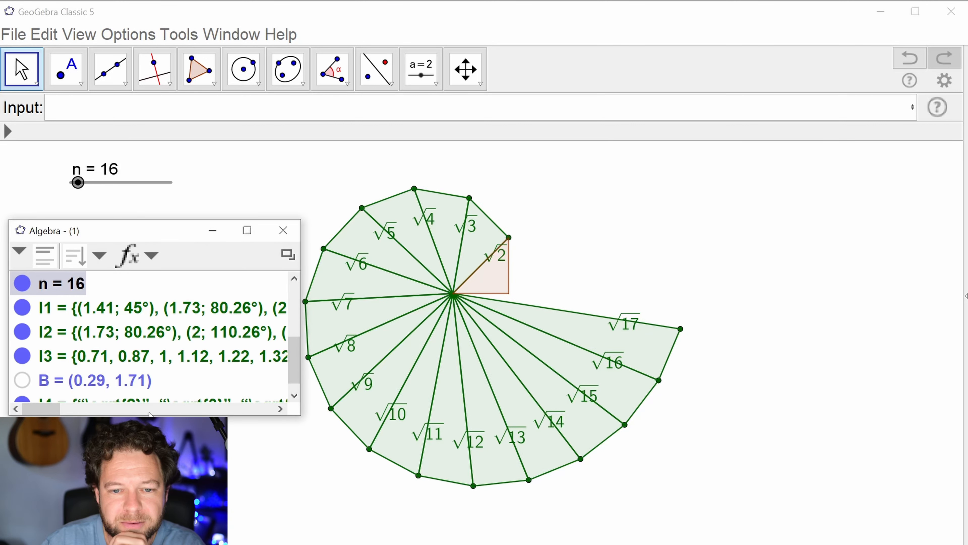
pyautogui.moveTo(148, 411); pyautogui.dragTo(148, 543)
pyautogui.moveTo(145, 228); pyautogui.dragTo(141, 113)
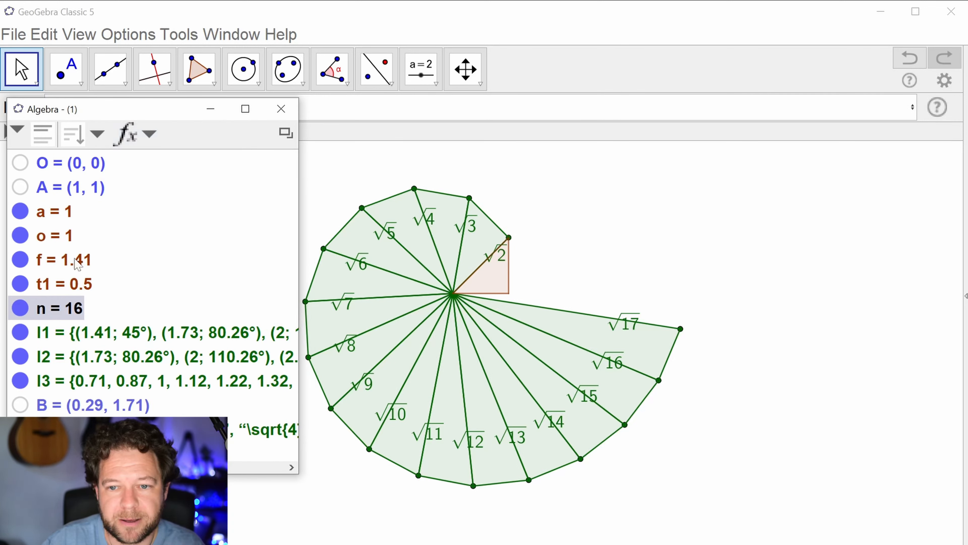
pyautogui.click(21, 332)
pyautogui.click(22, 361)
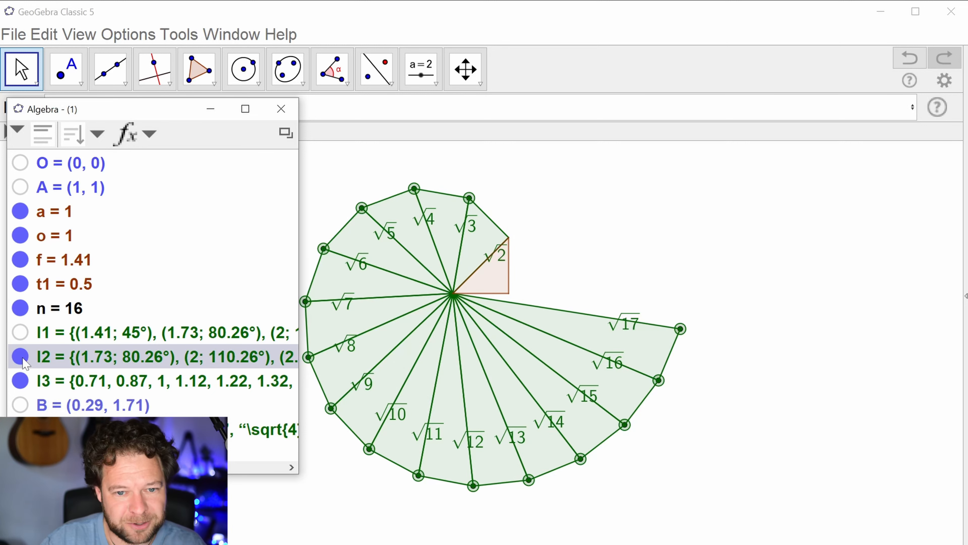
pyautogui.click(20, 357)
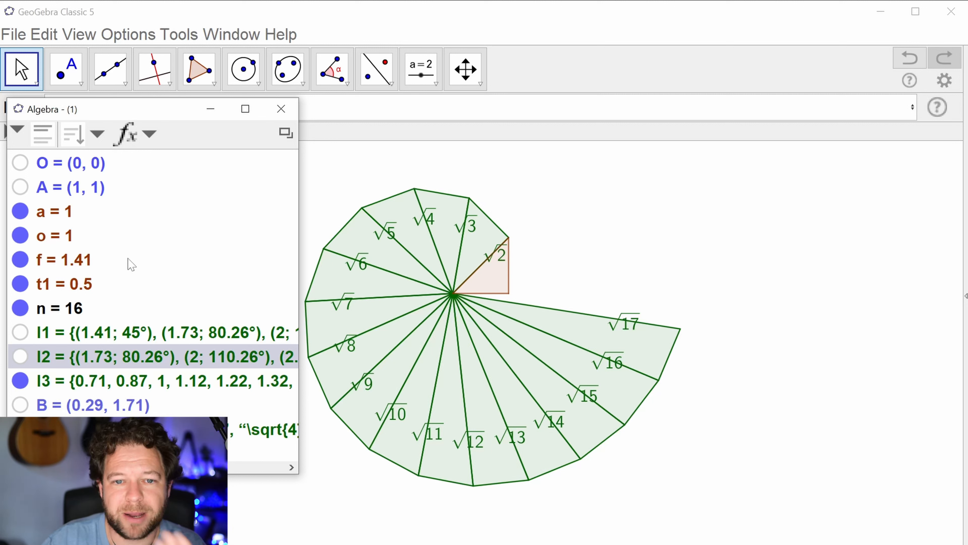
# Colour the triangle list l3 black and increase its fill opacity slightly
pyautogui.click(116, 390)
pyautogui.moveTo(82, 114); pyautogui.dragTo(100, 188)
pyautogui.click(8, 132)
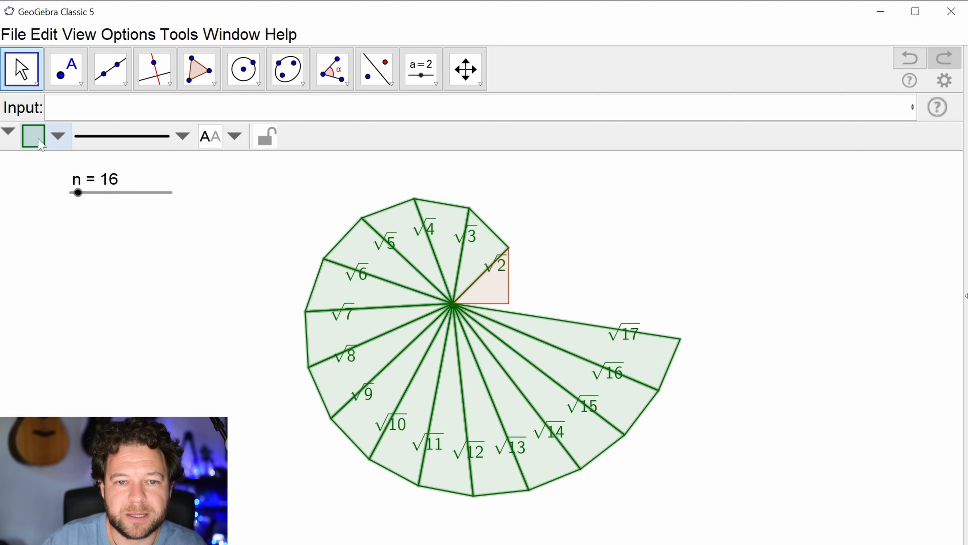
pyautogui.click(57, 136)
pyautogui.click(232, 214)
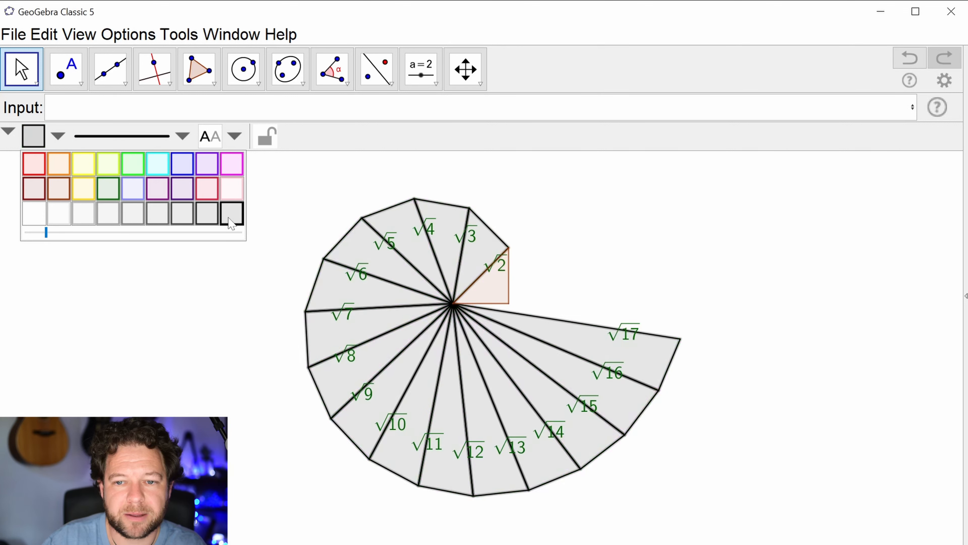
pyautogui.moveTo(48, 234); pyautogui.dragTo(60, 235)
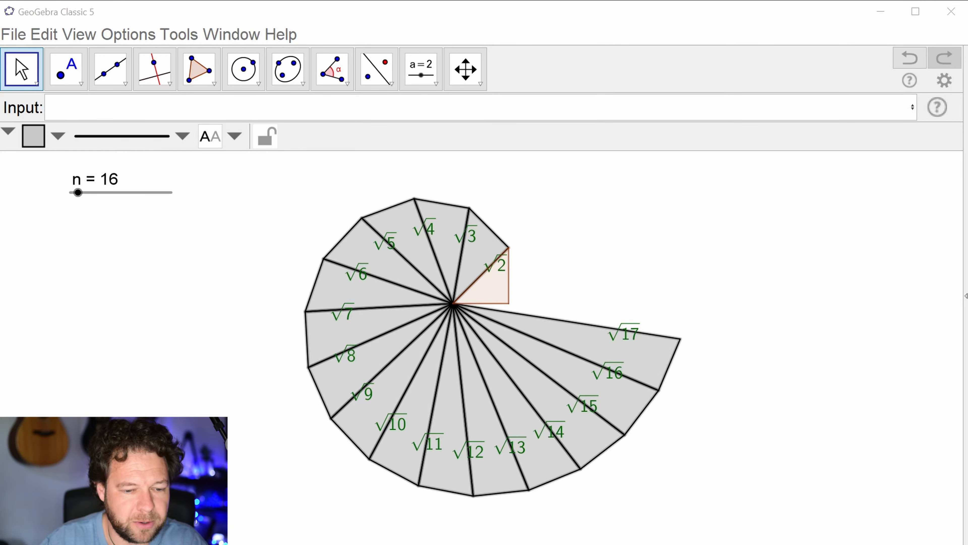
# Dock the Algebra view beside the recentred spiral and colour the starting triangle t1 black
pyautogui.hotkey('ctrl', 'shift', 'a')
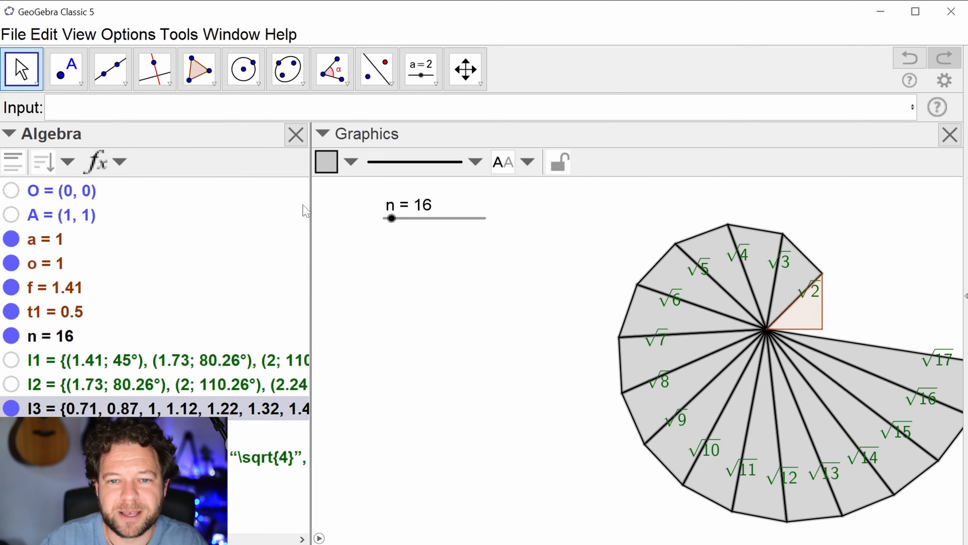
pyautogui.moveTo(517, 333); pyautogui.dragTo(399, 333)
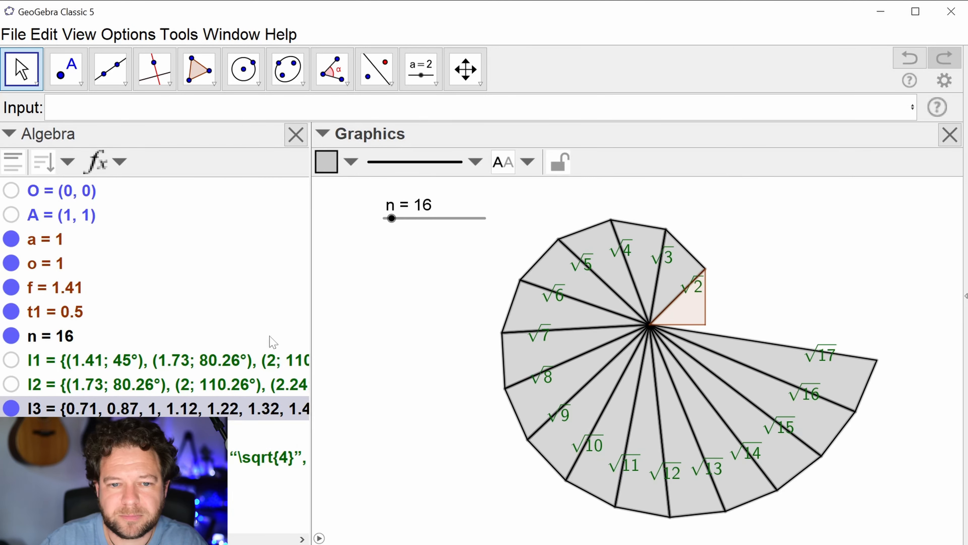
pyautogui.click(43, 316)
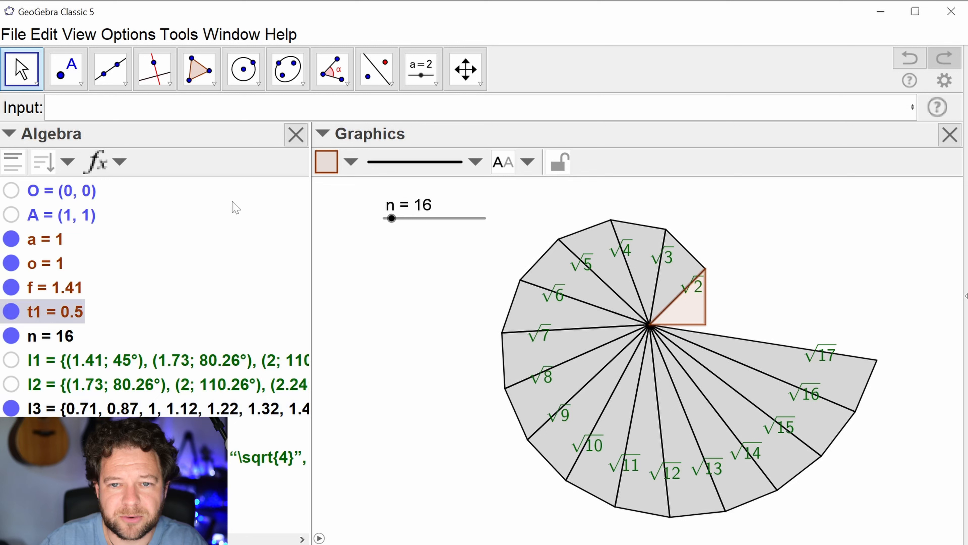
pyautogui.click(350, 161)
pyautogui.click(529, 244)
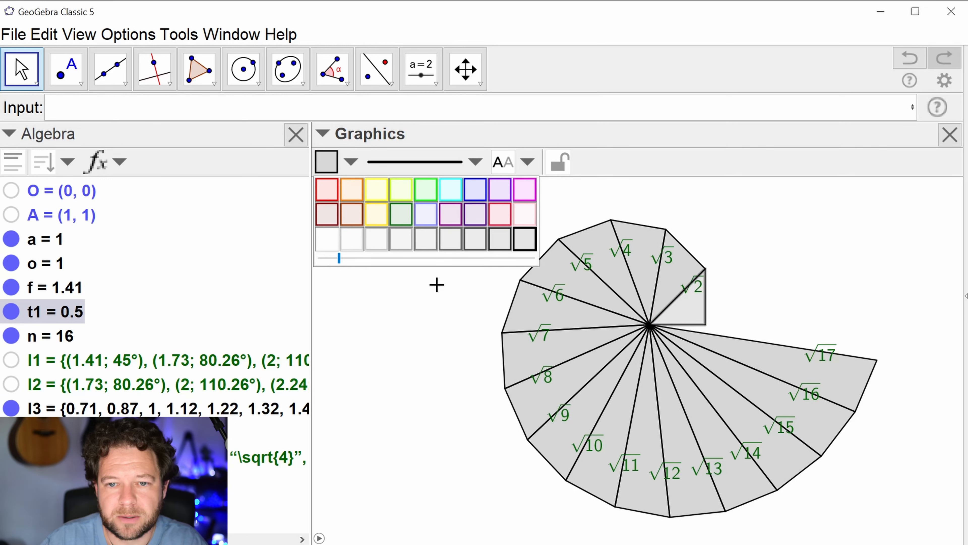
# Give the triangle list l3 and the starting triangle t1 the same light fill opacity
pyautogui.click(87, 410)
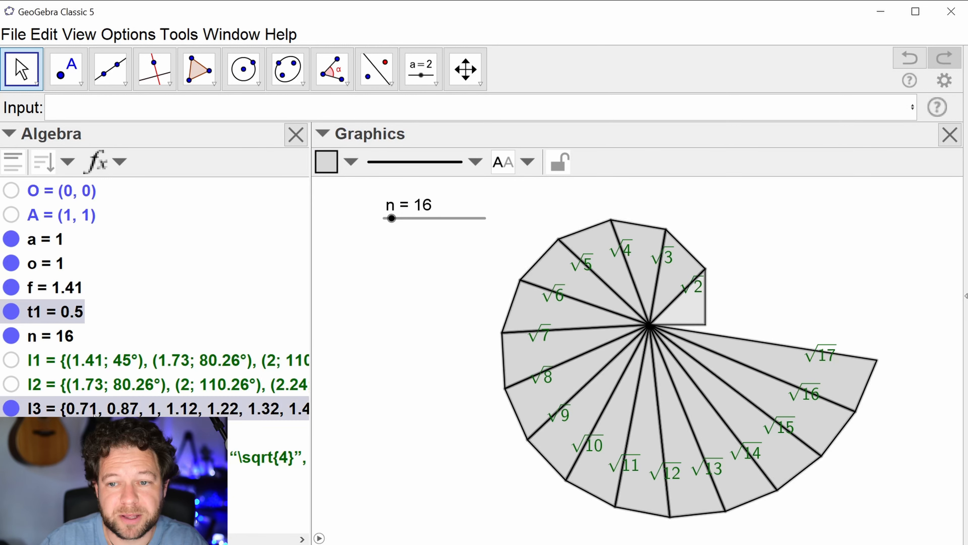
pyautogui.click(167, 541)
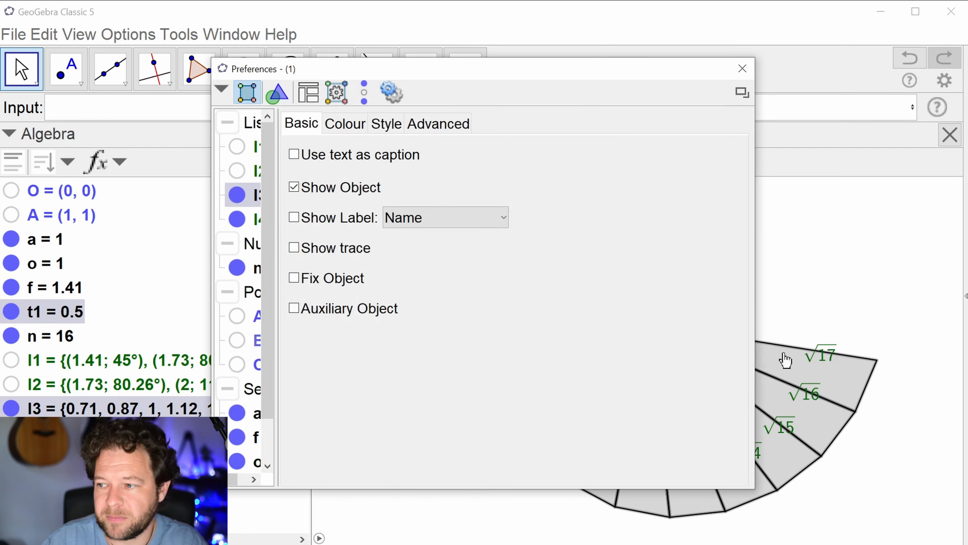
pyautogui.click(340, 125)
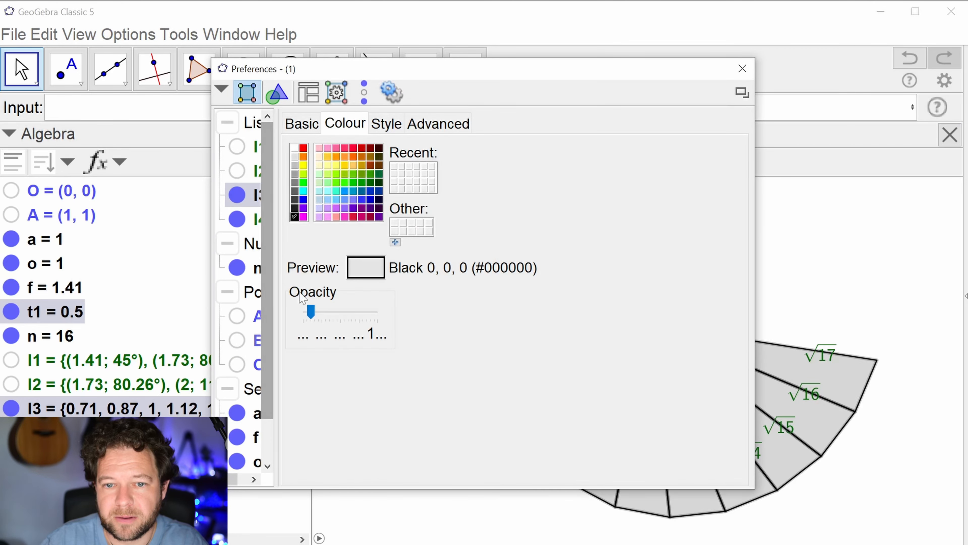
pyautogui.moveTo(320, 320); pyautogui.dragTo(314, 323)
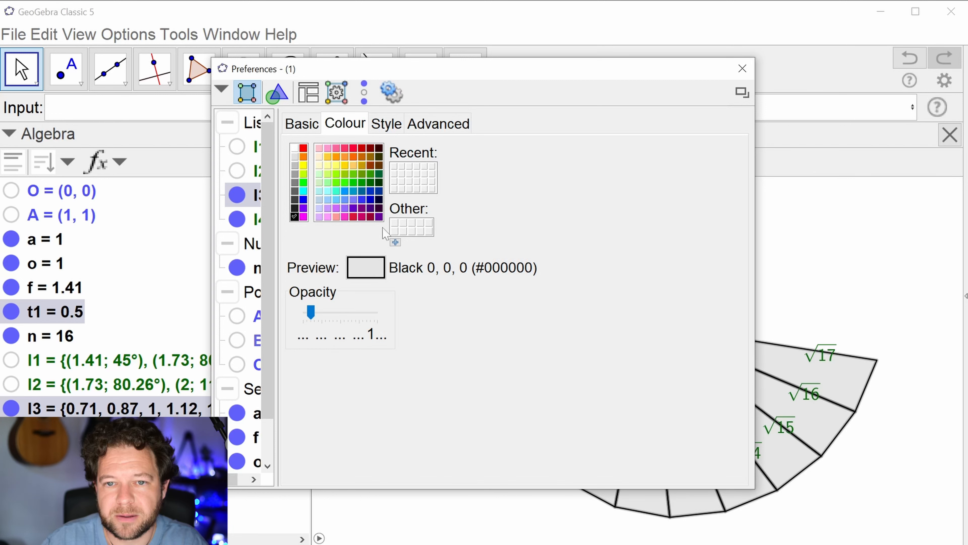
pyautogui.click(743, 68)
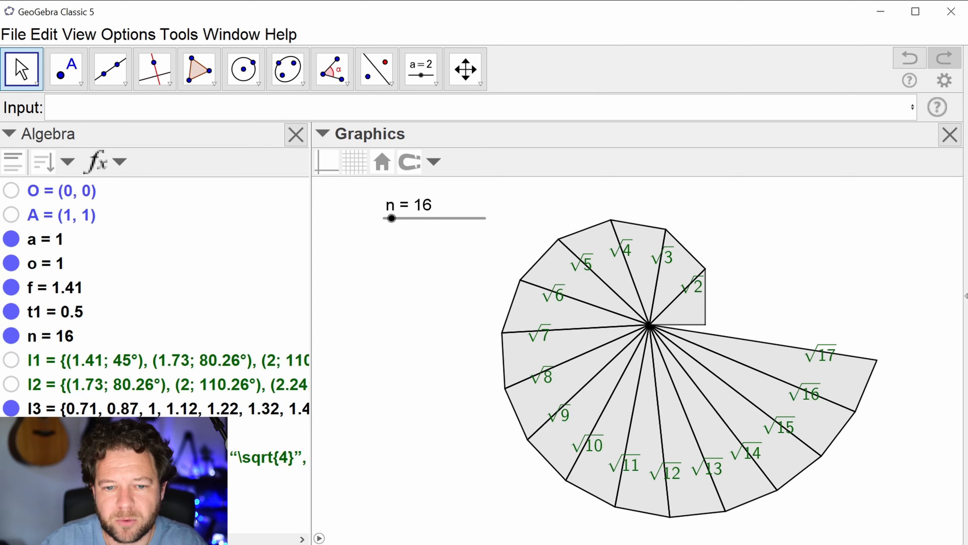
# Give the square-root label list l4 a bright yellow background
pyautogui.click(245, 457)
pyautogui.click(351, 161)
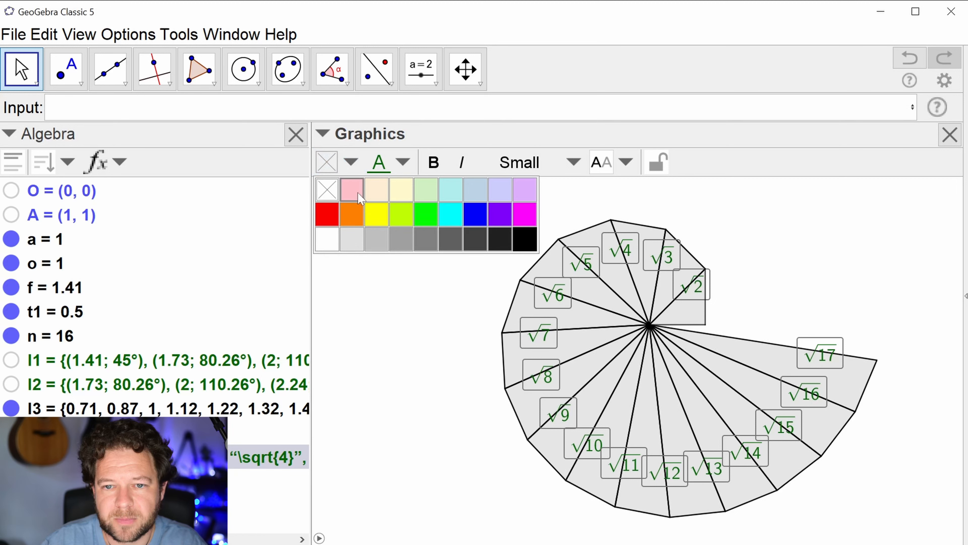
pyautogui.click(377, 214)
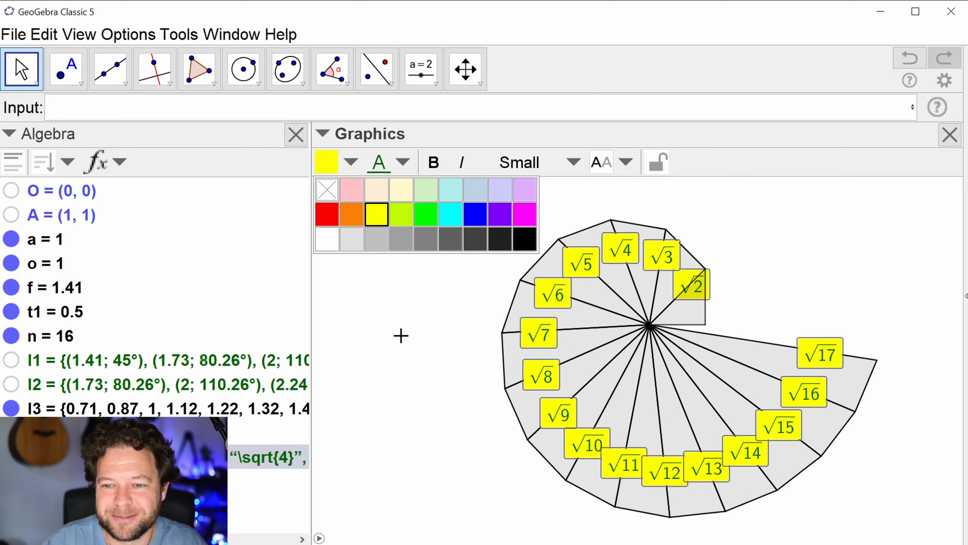
pyautogui.click(796, 300)
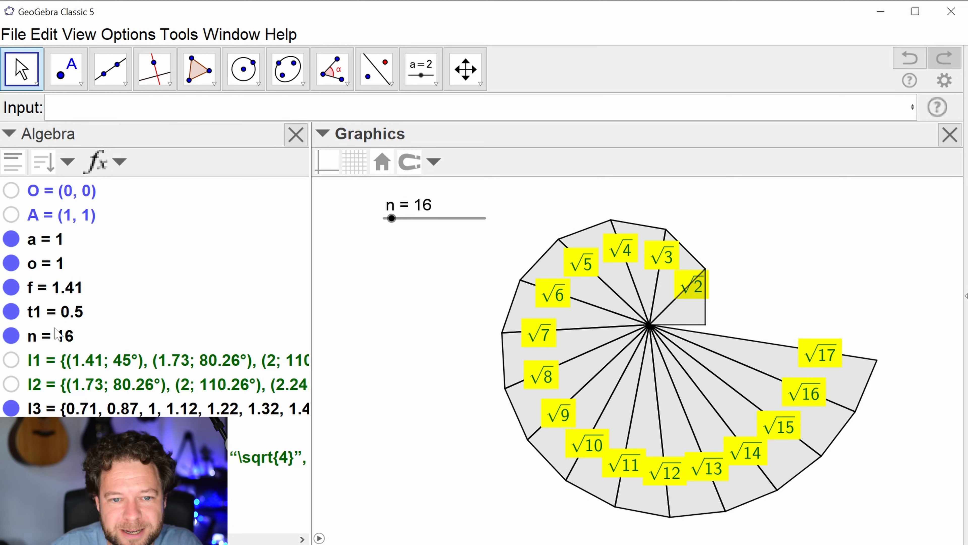
# Set the layer of the starting triangle t1 to 0 and move the properties dialog clear of its label
pyautogui.click(58, 312)
pyautogui.rightClick(60, 313)
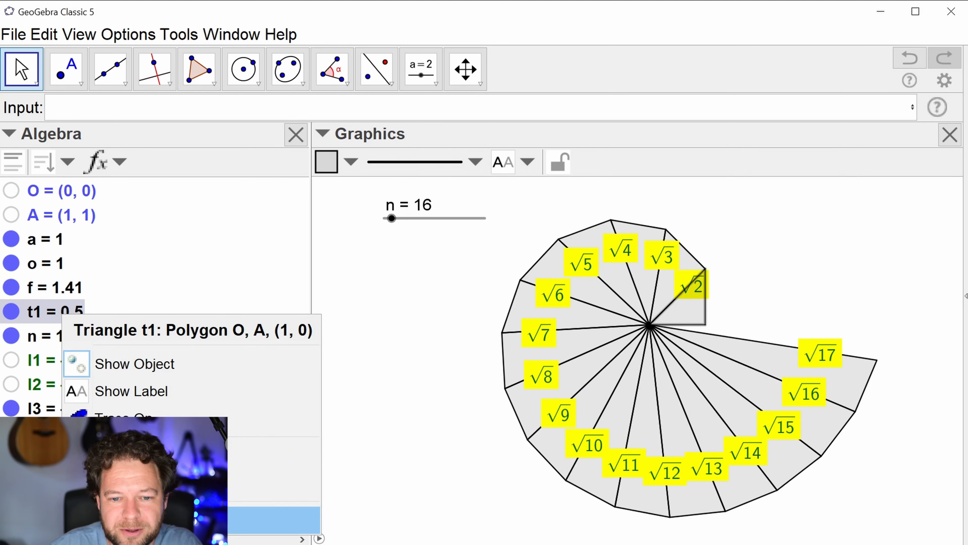
pyautogui.click(179, 520)
pyautogui.click(452, 125)
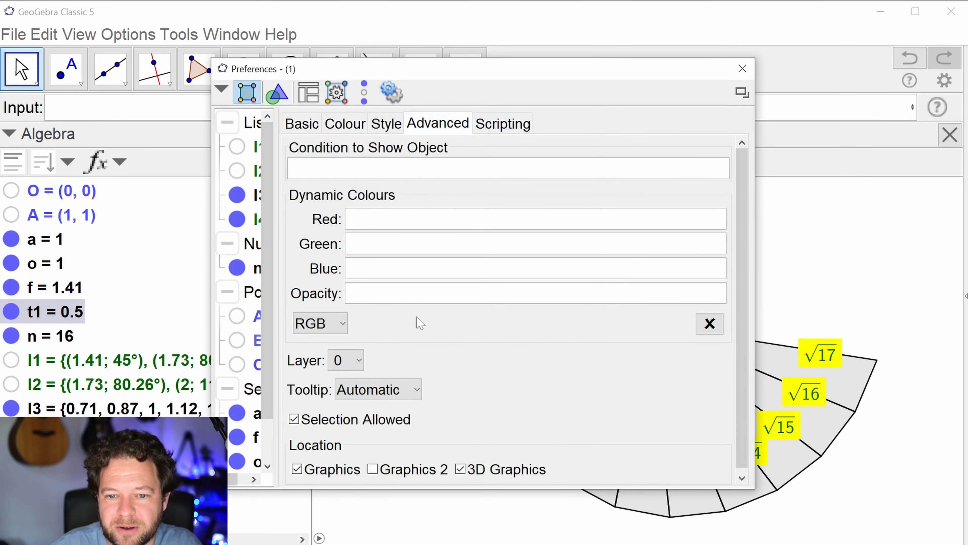
pyautogui.click(346, 356)
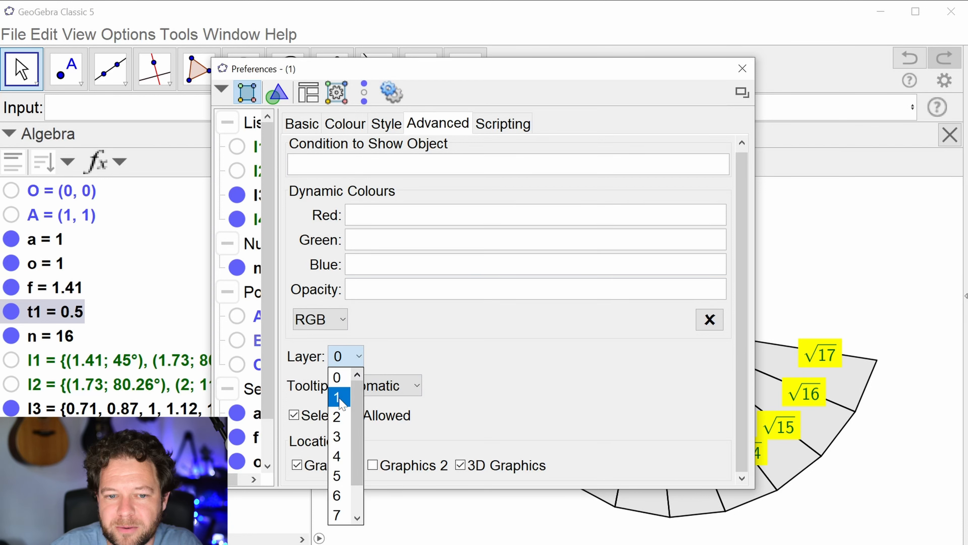
pyautogui.click(339, 377)
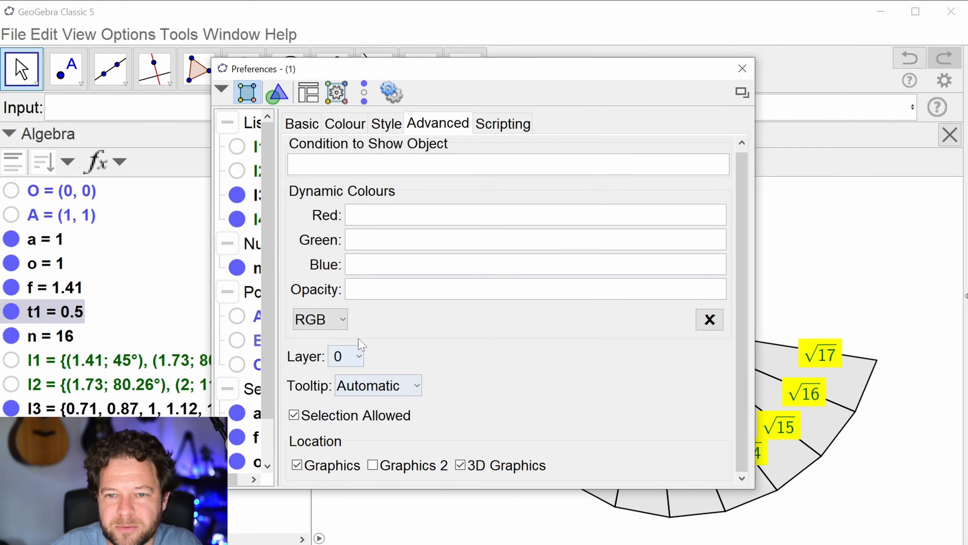
pyautogui.moveTo(488, 75); pyautogui.dragTo(356, 125)
pyautogui.click(750, 279)
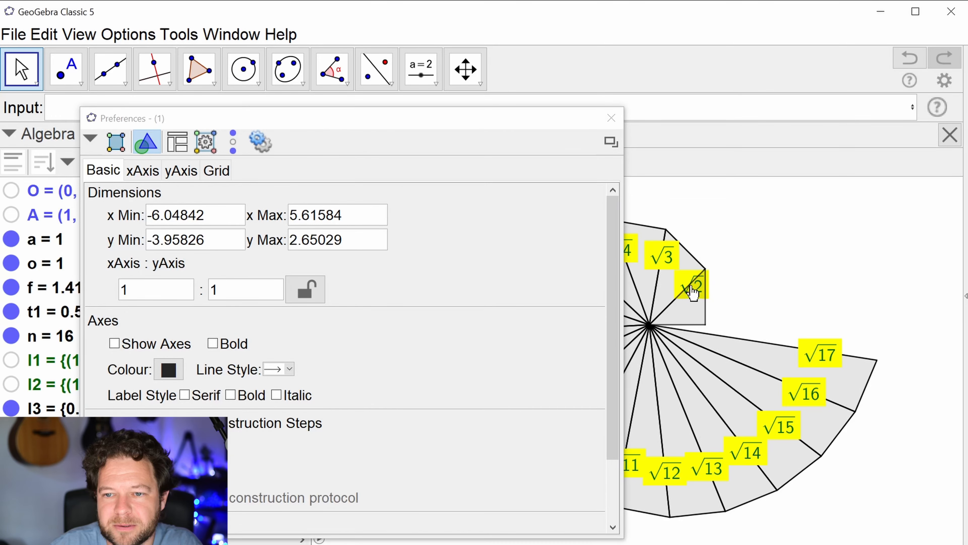
# Put the square-root label list l4 on layer 1 so the labels are drawn above the triangles
pyautogui.click(50, 433)
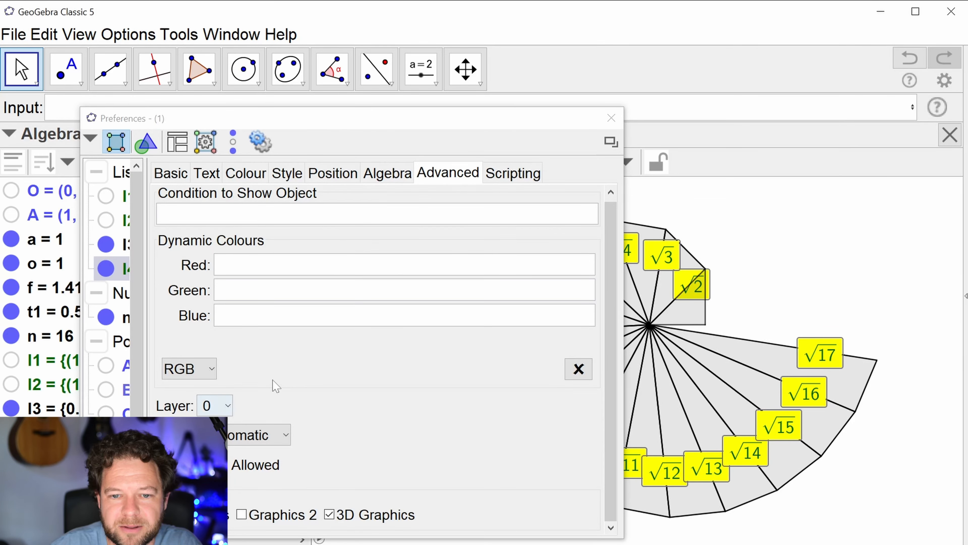
pyautogui.click(217, 406)
pyautogui.click(213, 441)
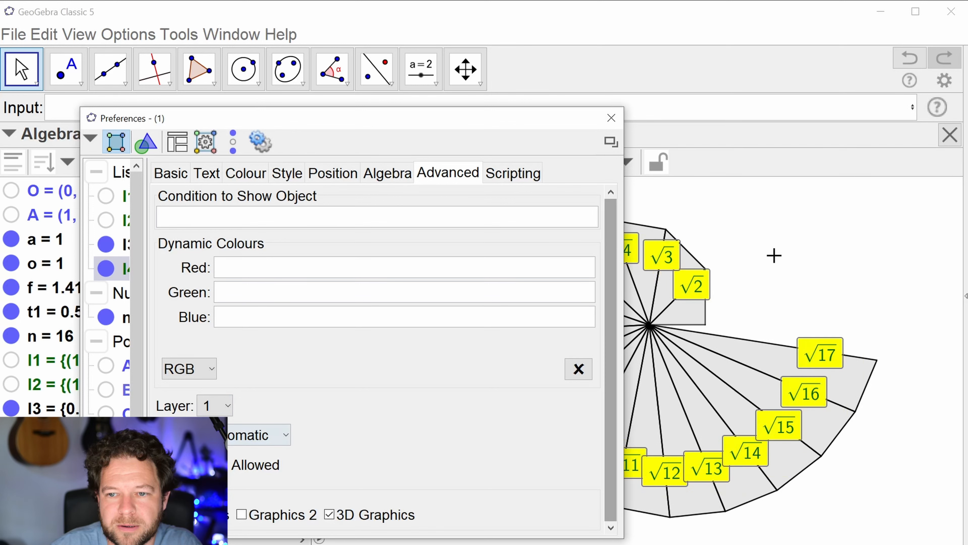
pyautogui.click(751, 282)
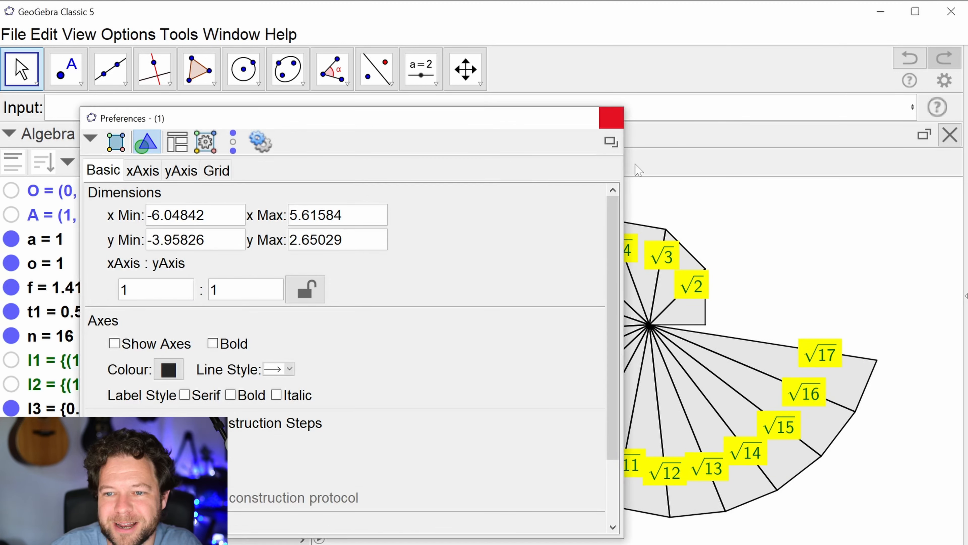
pyautogui.click(612, 118)
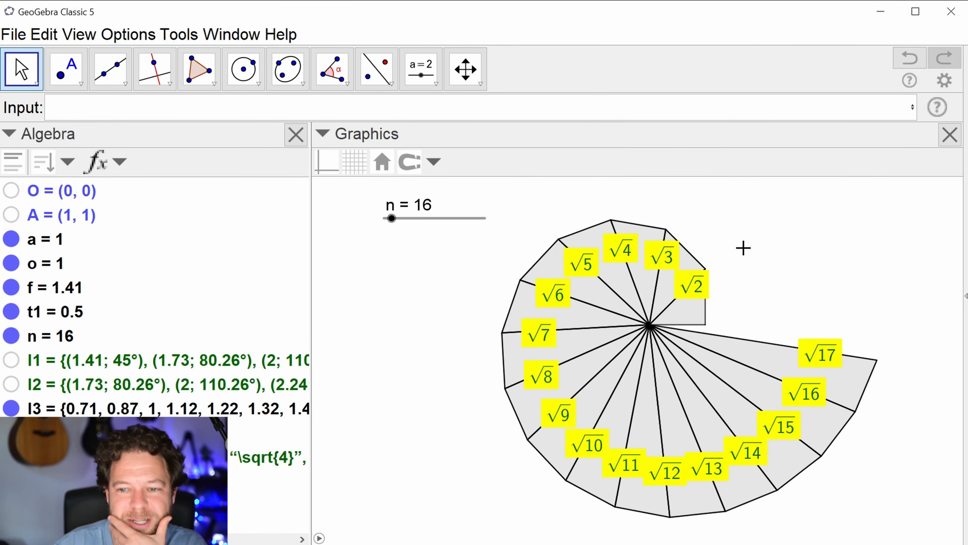
# Remove the background colour from the square-root labels and colour their text yellow
pyautogui.click(267, 456)
pyautogui.click(351, 162)
pyautogui.click(327, 190)
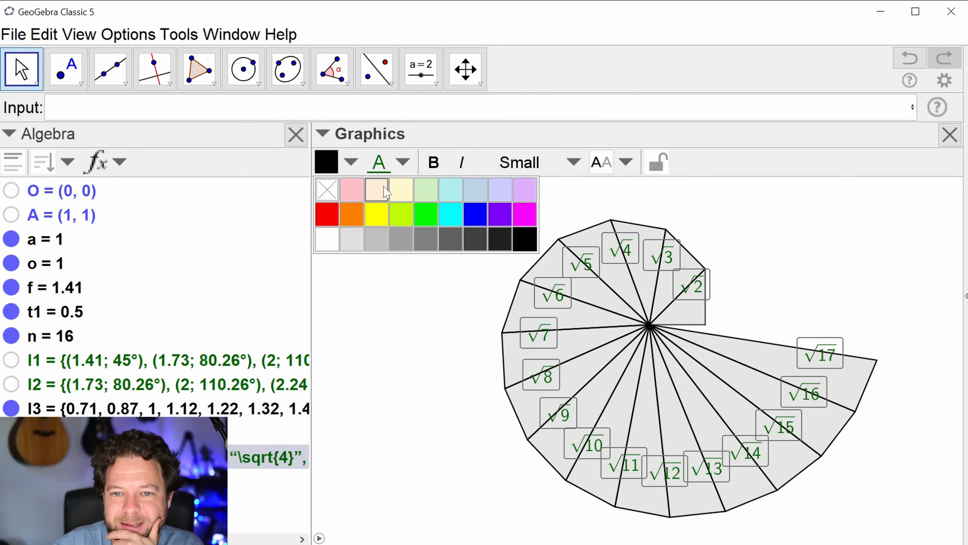
pyautogui.click(403, 162)
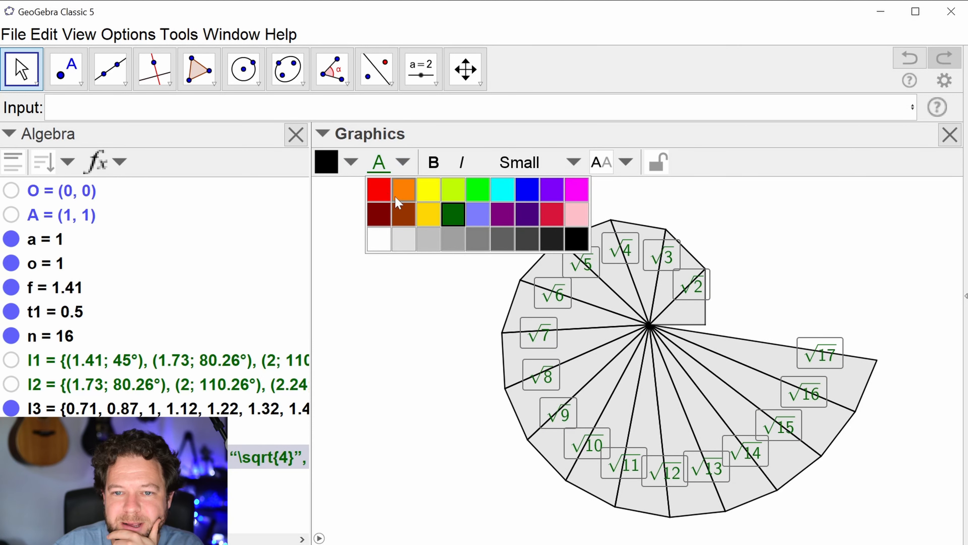
pyautogui.click(429, 196)
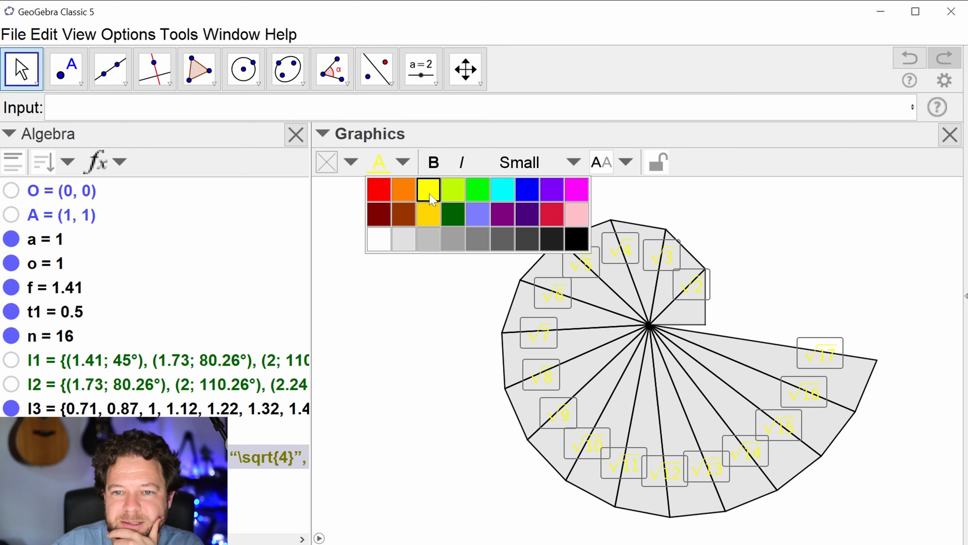
# Make the square-root labels bold, try the Large text size, and settle on Medium
pyautogui.click(440, 173)
pyautogui.click(528, 162)
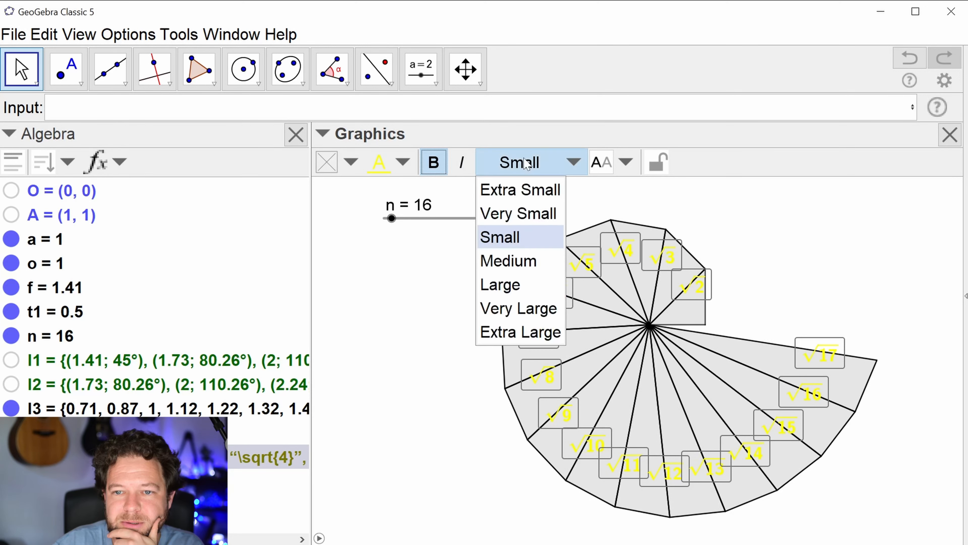
pyautogui.click(526, 285)
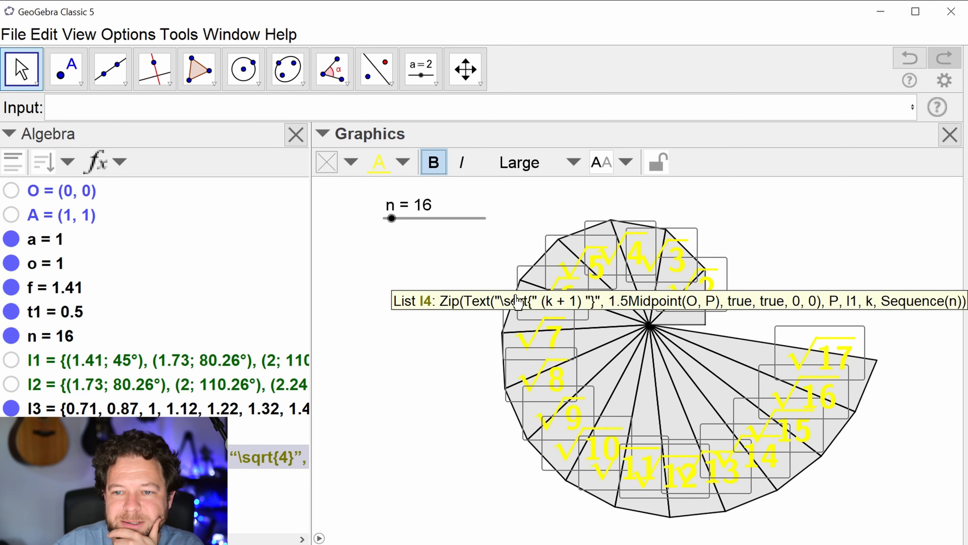
pyautogui.scroll(4, 465, 392)
pyautogui.moveTo(473, 385); pyautogui.dragTo(415, 392)
pyautogui.scroll(-3, 382, 392)
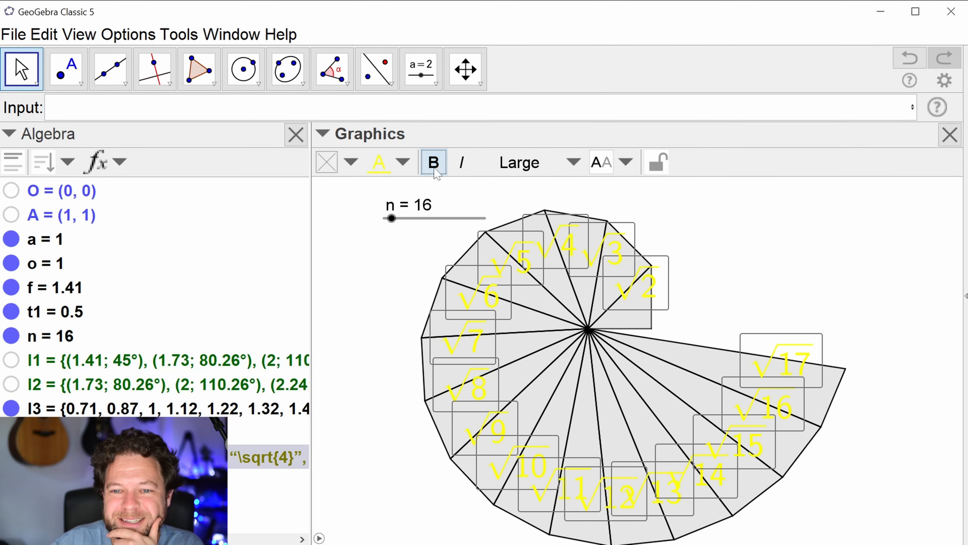
pyautogui.click(530, 163)
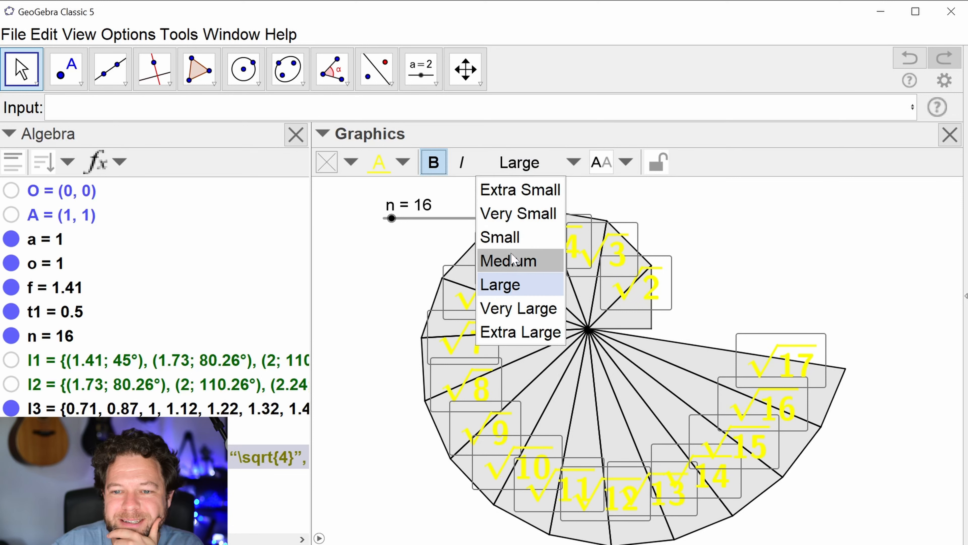
pyautogui.click(510, 263)
pyautogui.click(703, 249)
pyautogui.moveTo(702, 249); pyautogui.dragTo(718, 248)
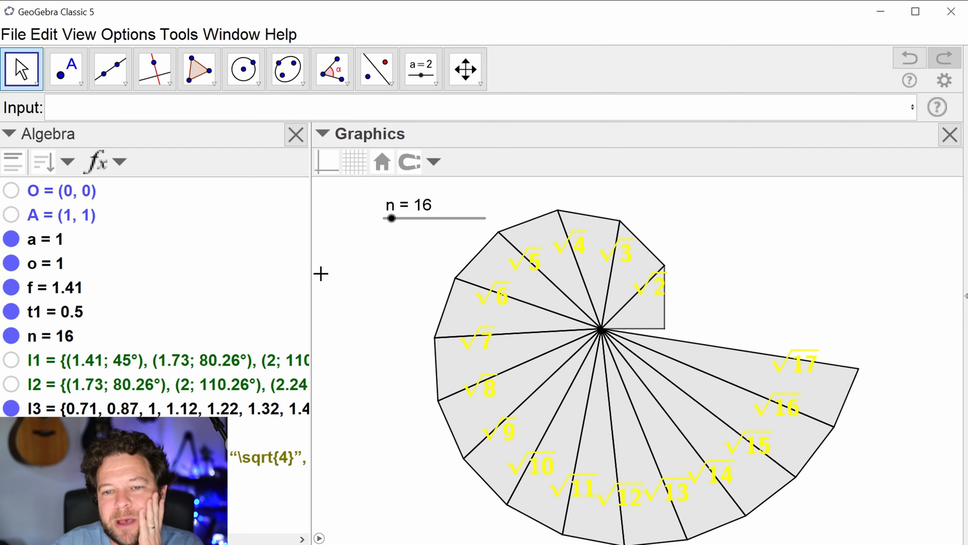
# Change the background colour of the Graphics view to very dark grey
pyautogui.rightClick(334, 255)
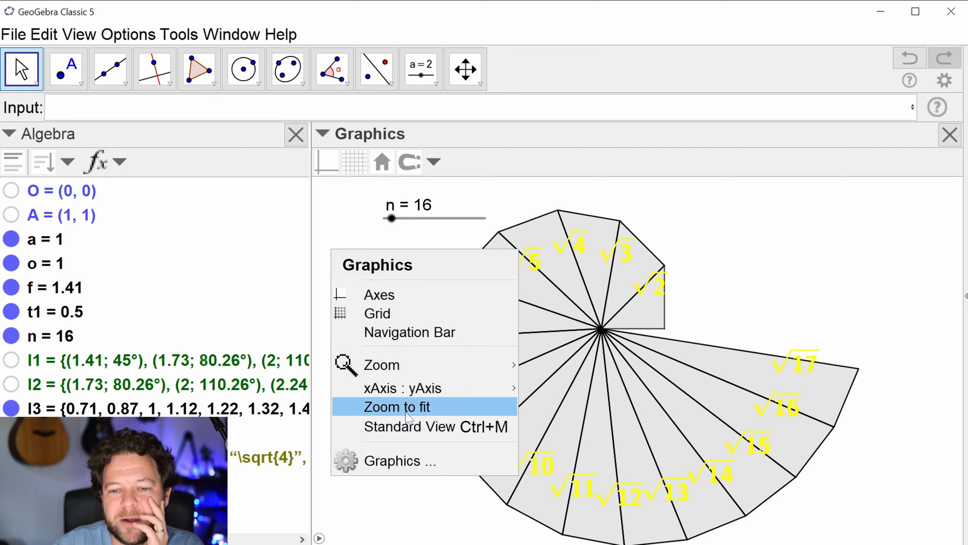
pyautogui.click(402, 460)
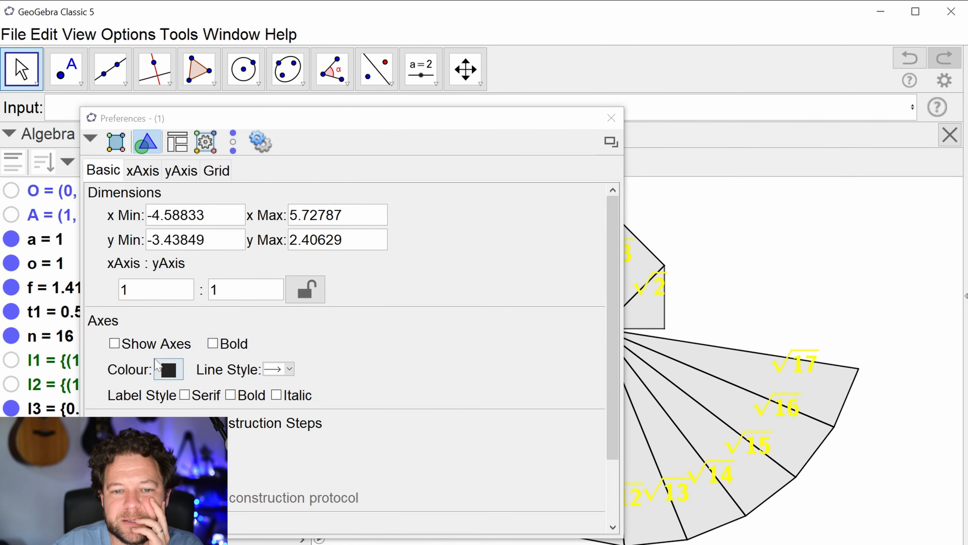
pyautogui.scroll(-3, 186, 403)
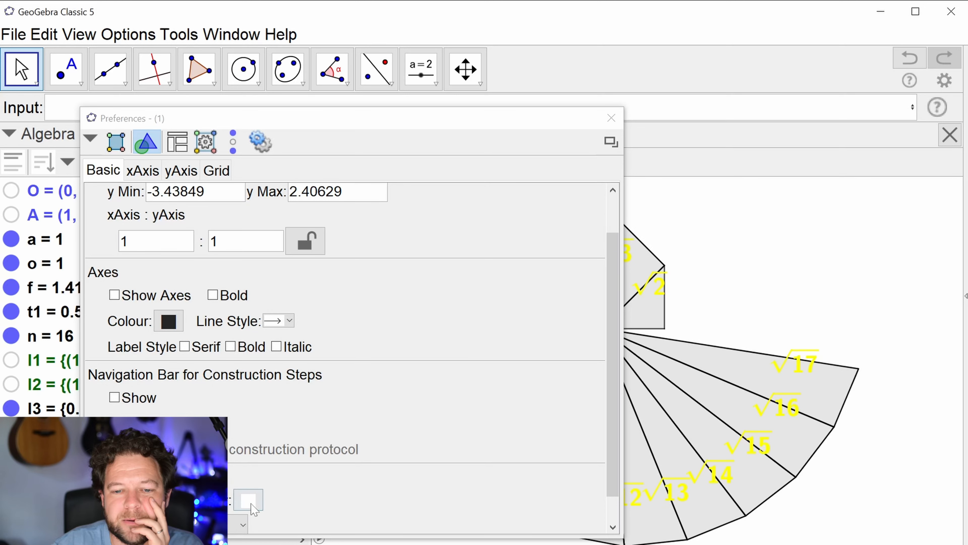
pyautogui.click(252, 503)
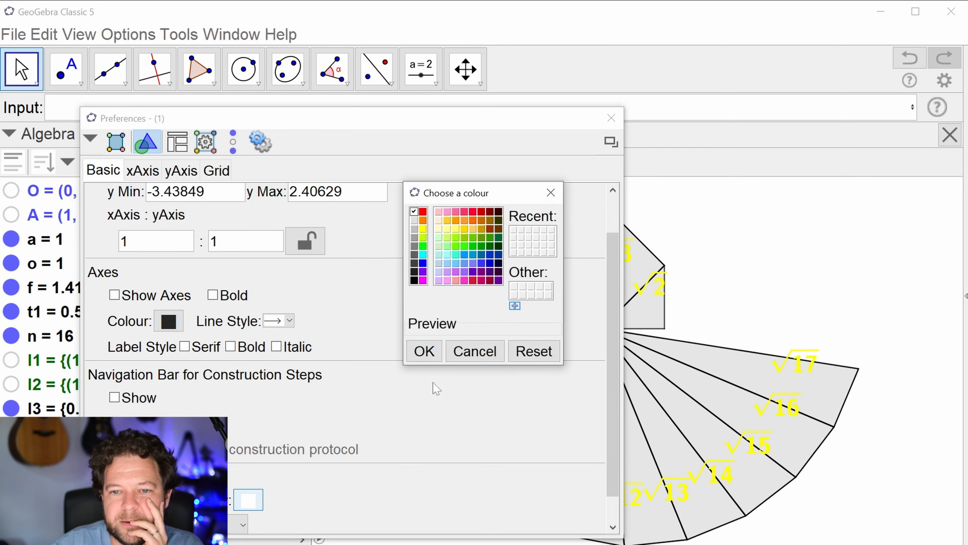
pyautogui.click(416, 277)
pyautogui.click(424, 351)
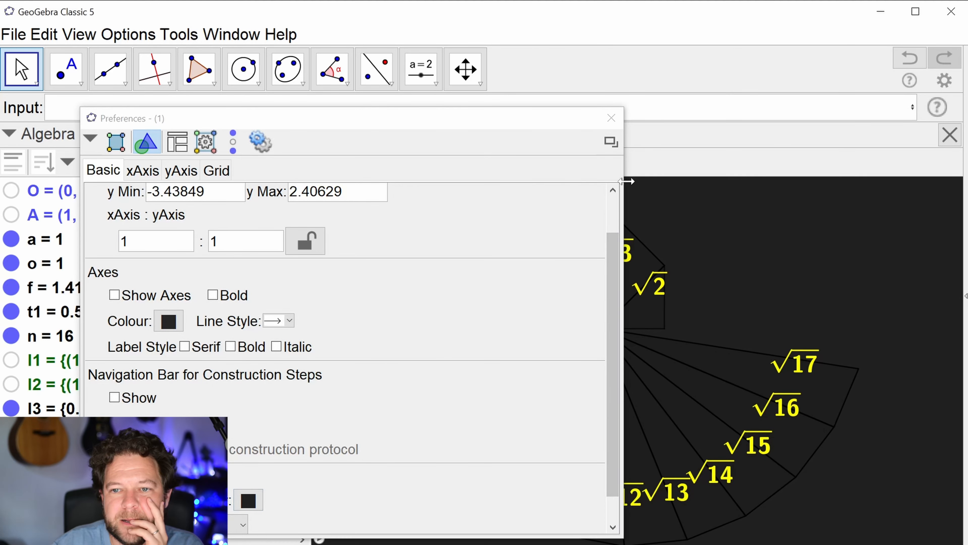
pyautogui.click(611, 118)
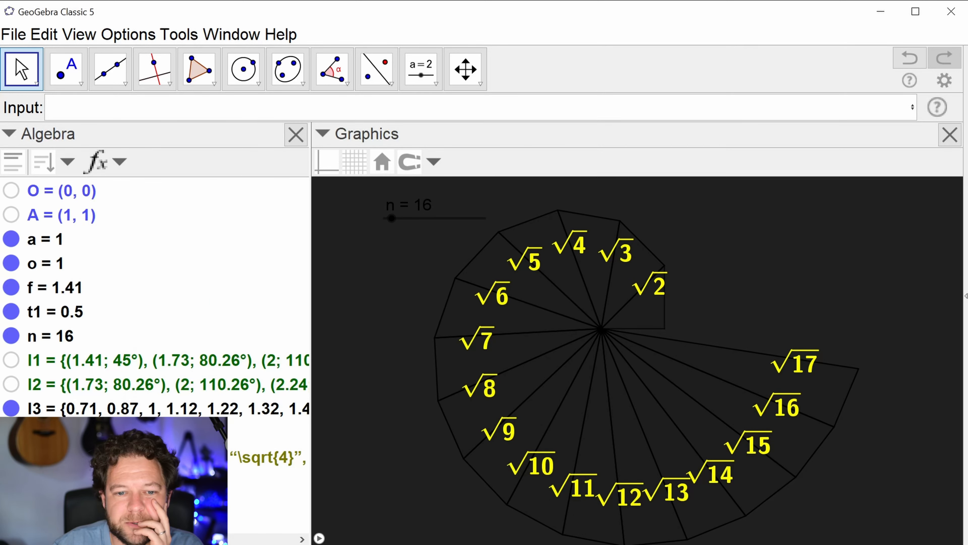
# Colour the triangle list l3 and the starting triangle t1 white
pyautogui.click(109, 410)
pyautogui.keyDown('ctrl'); pyautogui.click(63, 315); pyautogui.keyUp('ctrl')
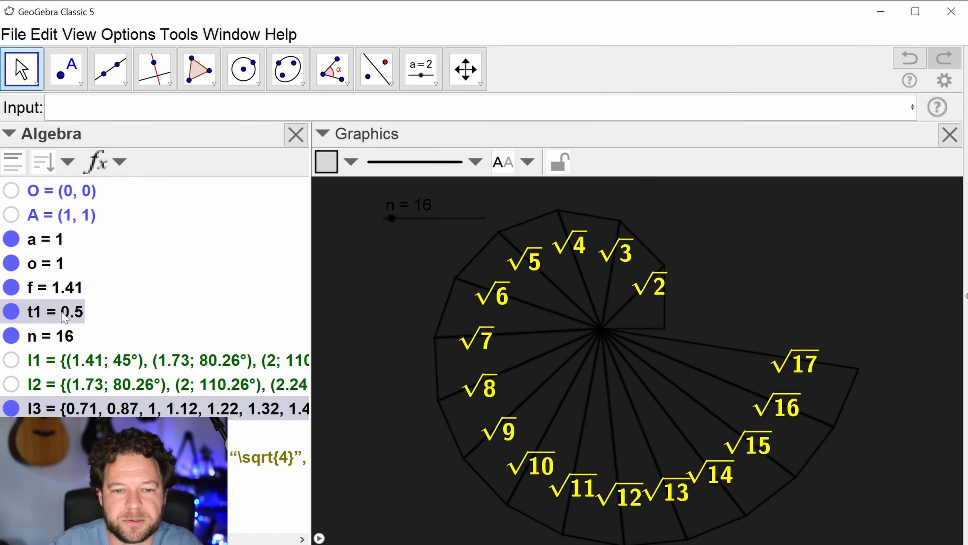
pyautogui.click(326, 160)
pyautogui.click(332, 243)
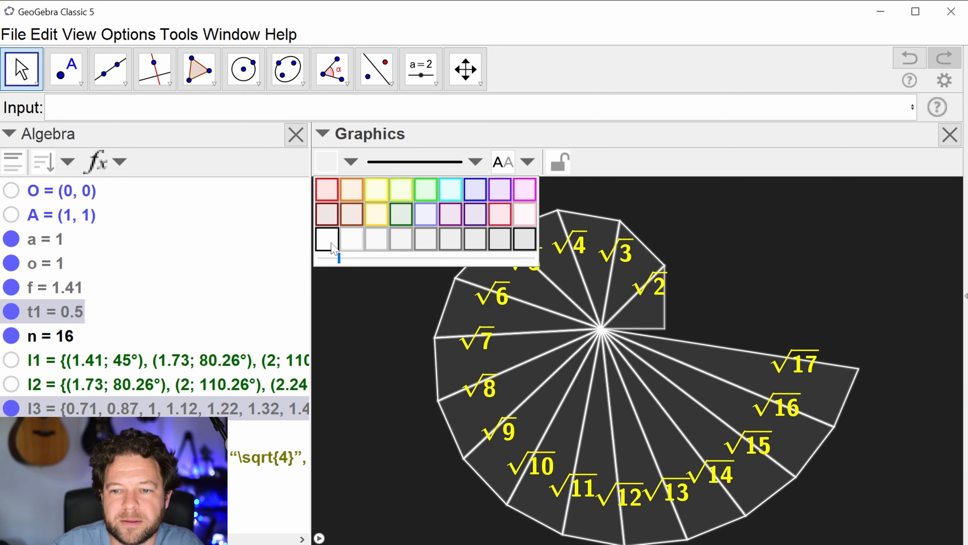
pyautogui.click(729, 240)
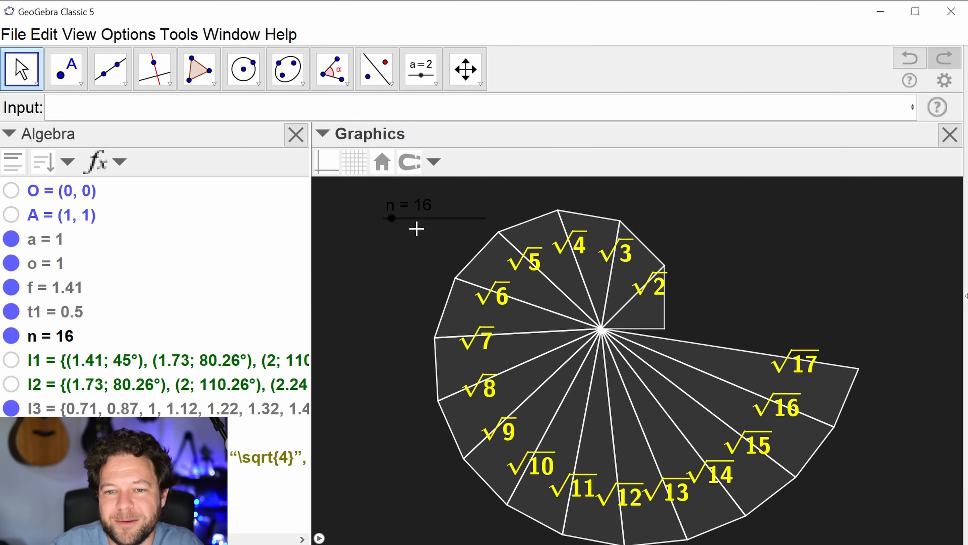
# Change the colour of slider n to white and close its properties
pyautogui.rightClick(397, 229)
pyautogui.click(473, 455)
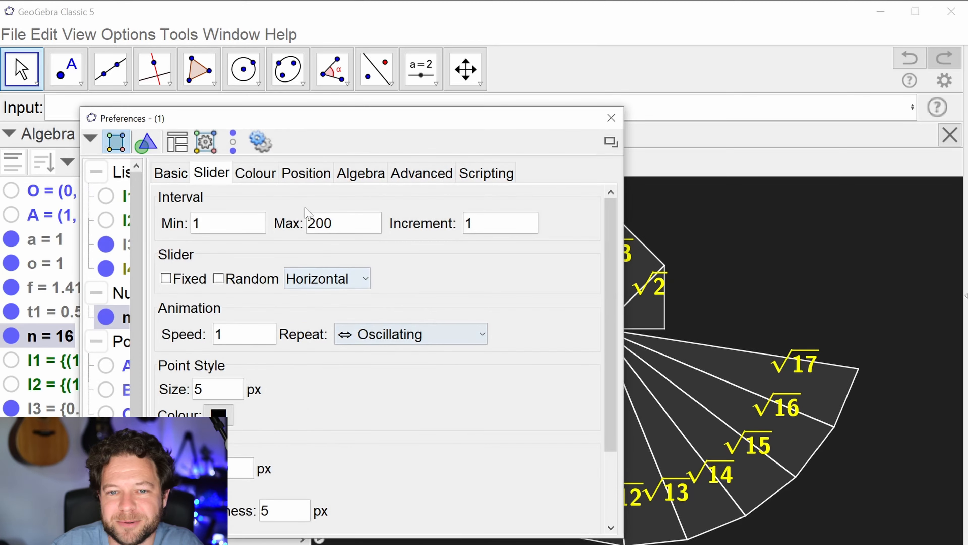
pyautogui.click(255, 172)
pyautogui.click(163, 198)
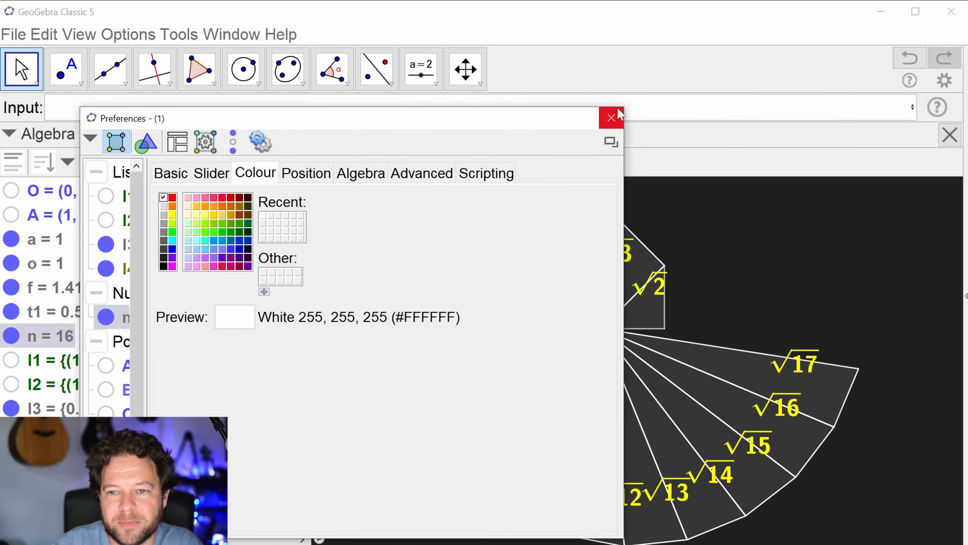
pyautogui.click(611, 117)
# Reset slider n to 1 and increase it one unit at a time to 4 to check how the triangles build up
pyautogui.moveTo(392, 221); pyautogui.dragTo(384, 223)
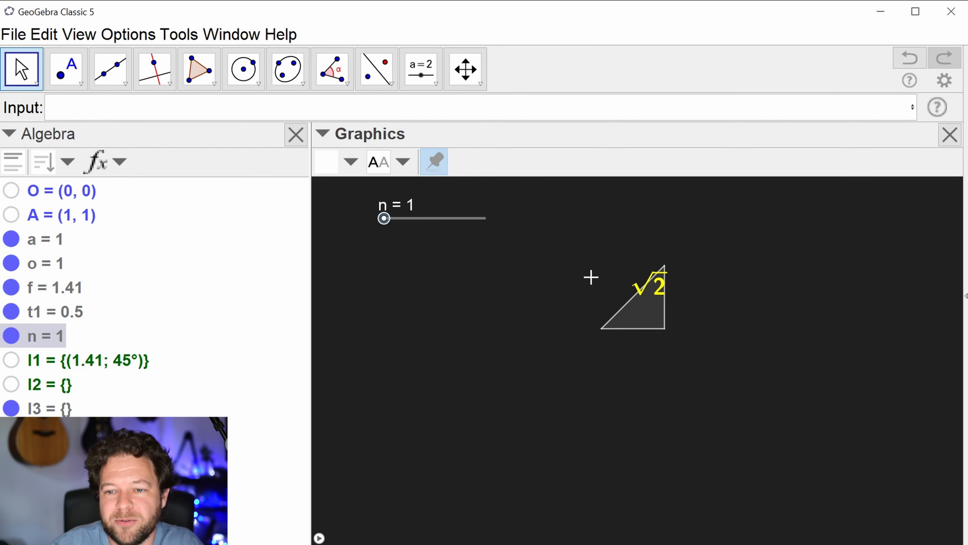
pyautogui.scroll(8, 590, 277)
pyautogui.moveTo(757, 313); pyautogui.dragTo(827, 356)
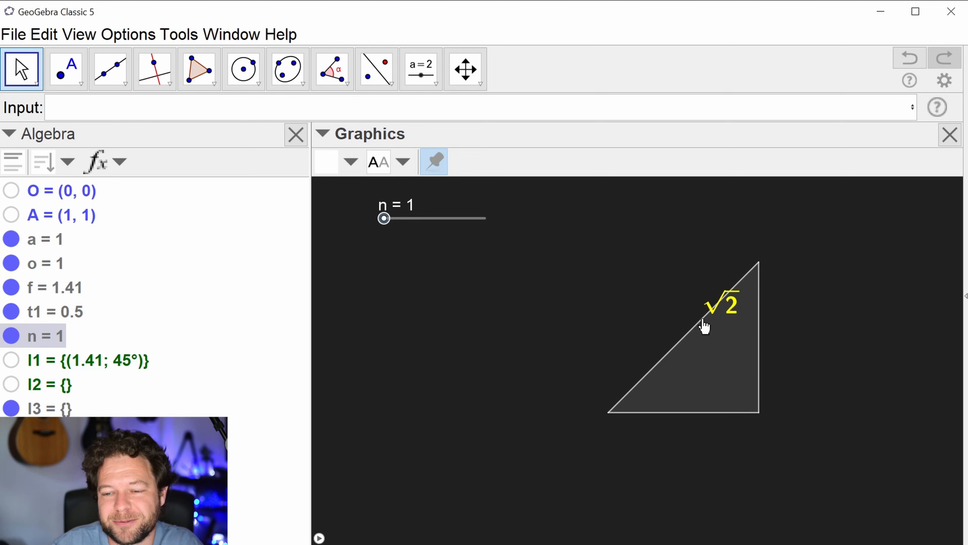
pyautogui.press('Right')
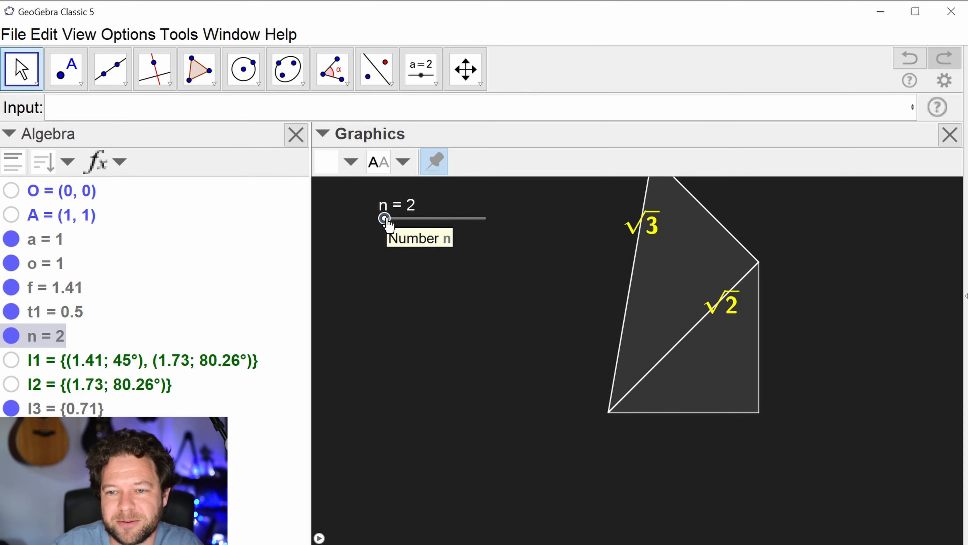
pyautogui.press('Right')
pyautogui.press('Right')
pyautogui.press('Right')
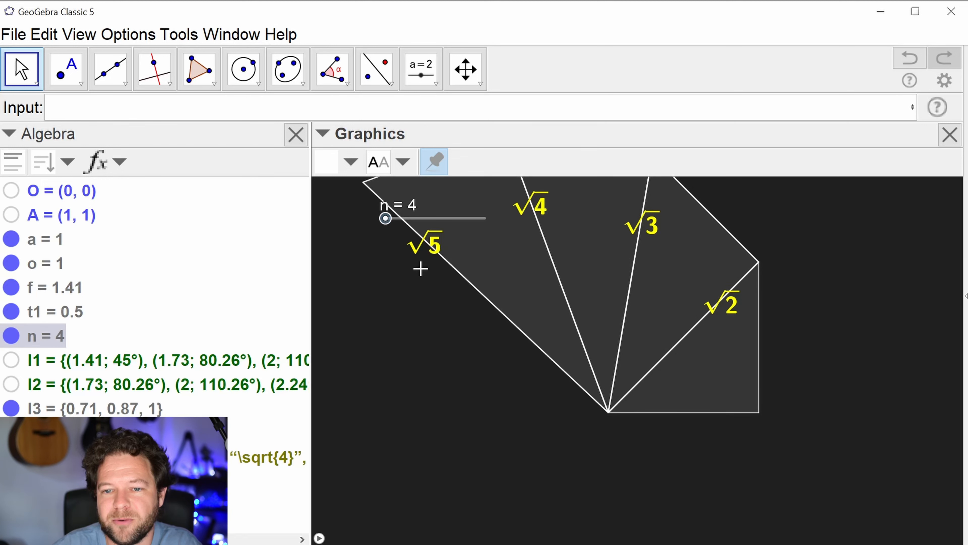
# Raise slider n to 53 and bring the whole spiral into view to examine its labels
pyautogui.scroll(-2, 513, 343)
pyautogui.scroll(-4, 548, 301)
pyautogui.moveTo(543, 412); pyautogui.dragTo(628, 425)
pyautogui.moveTo(388, 221); pyautogui.dragTo(412, 222)
pyautogui.scroll(-2, 426, 307)
pyautogui.scroll(-6, 478, 326)
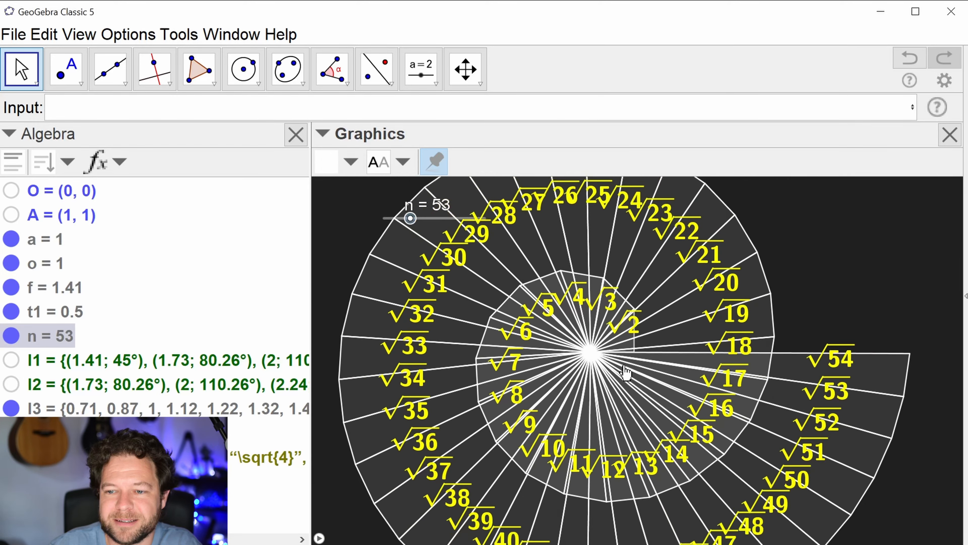
pyautogui.scroll(-3, 808, 315)
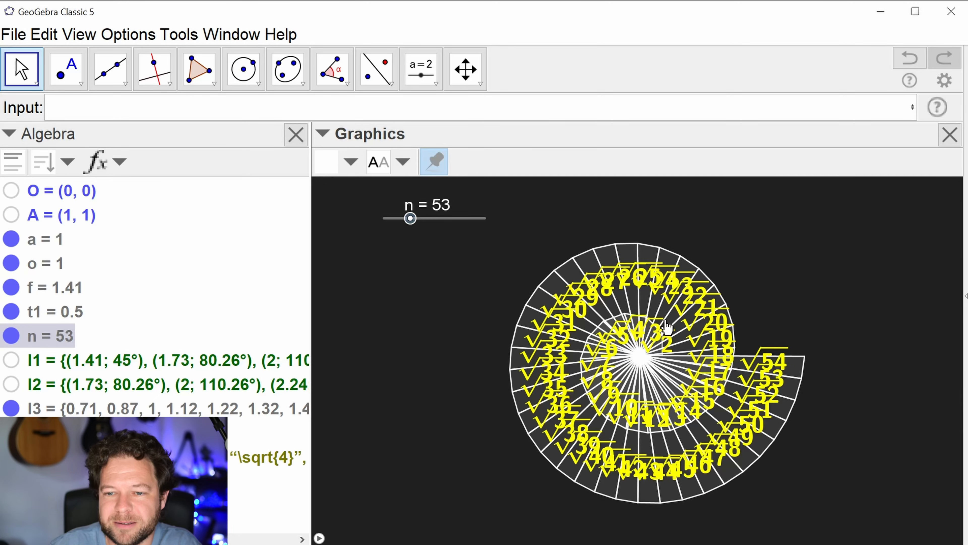
# Return slider n to 1 and set the text size of the square-root labels to Extra Small
pyautogui.moveTo(406, 222); pyautogui.dragTo(382, 216)
pyautogui.rightClick(383, 219)
pyautogui.click(357, 292)
pyautogui.click(656, 342)
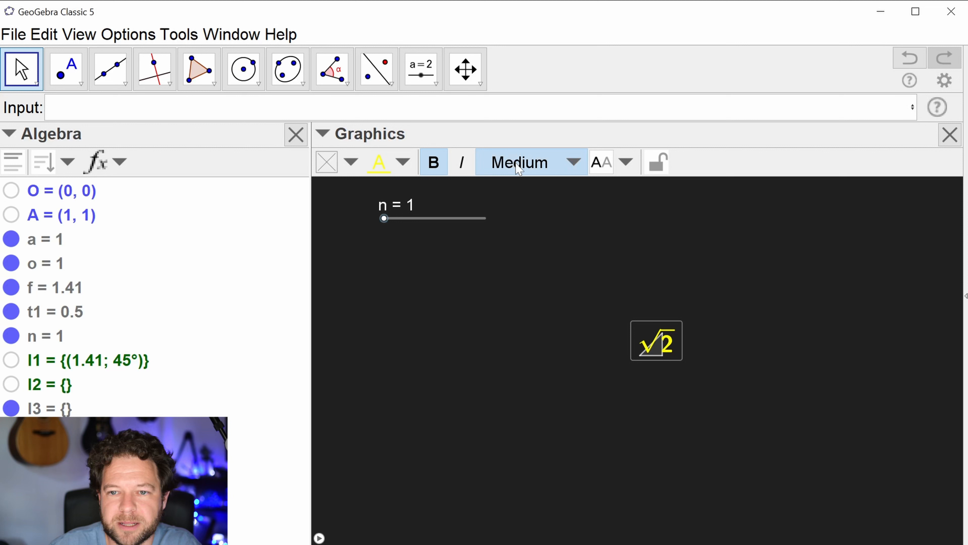
pyautogui.click(534, 163)
pyautogui.click(520, 190)
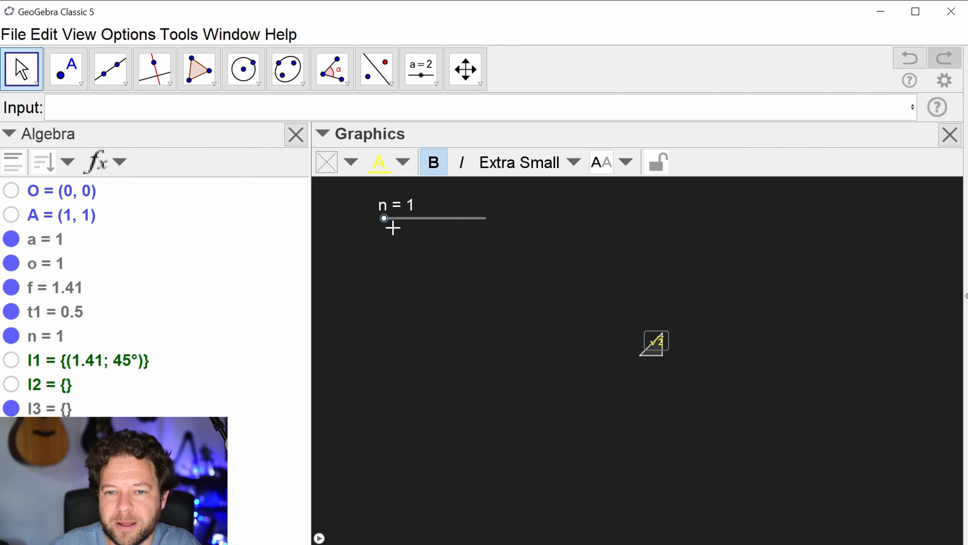
# Start the animation of slider n so the spiral grows automatically
pyautogui.rightClick(384, 219)
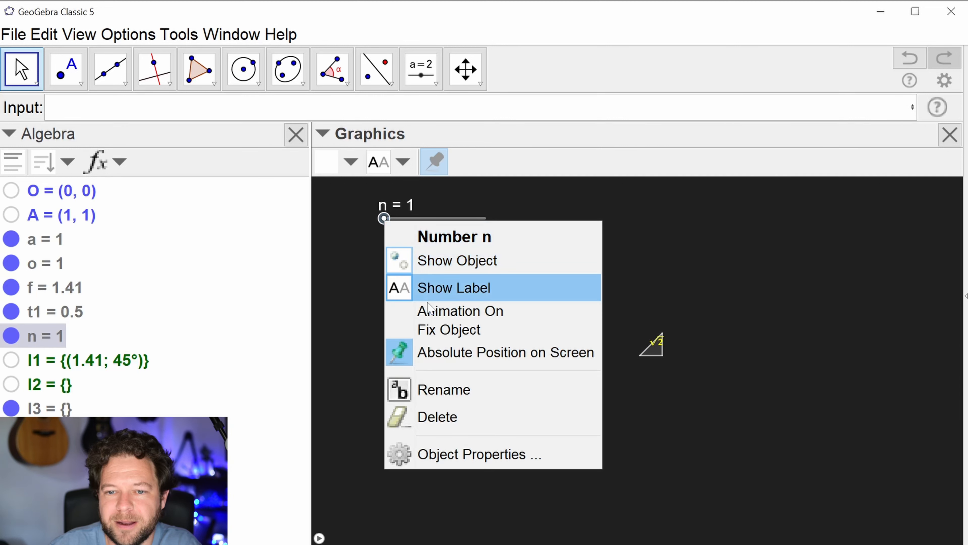
pyautogui.click(424, 318)
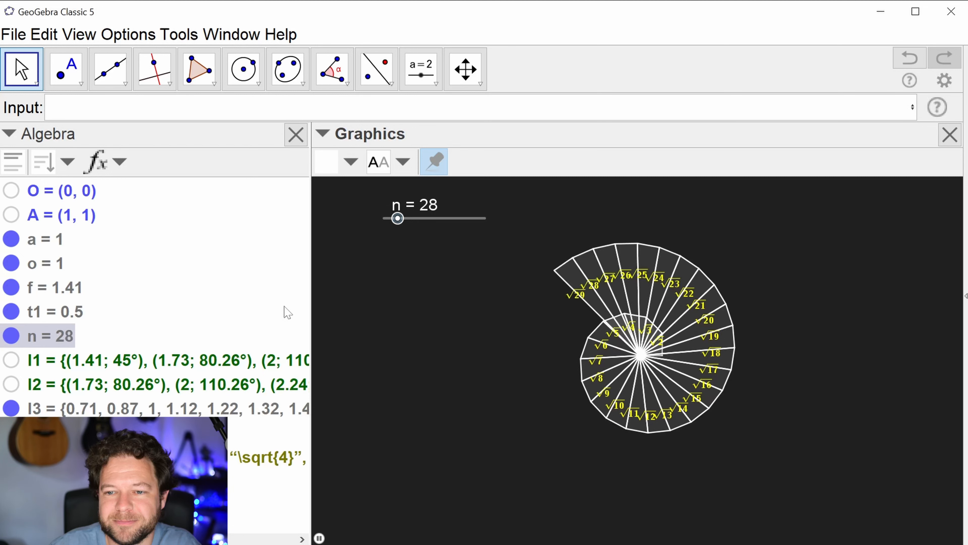